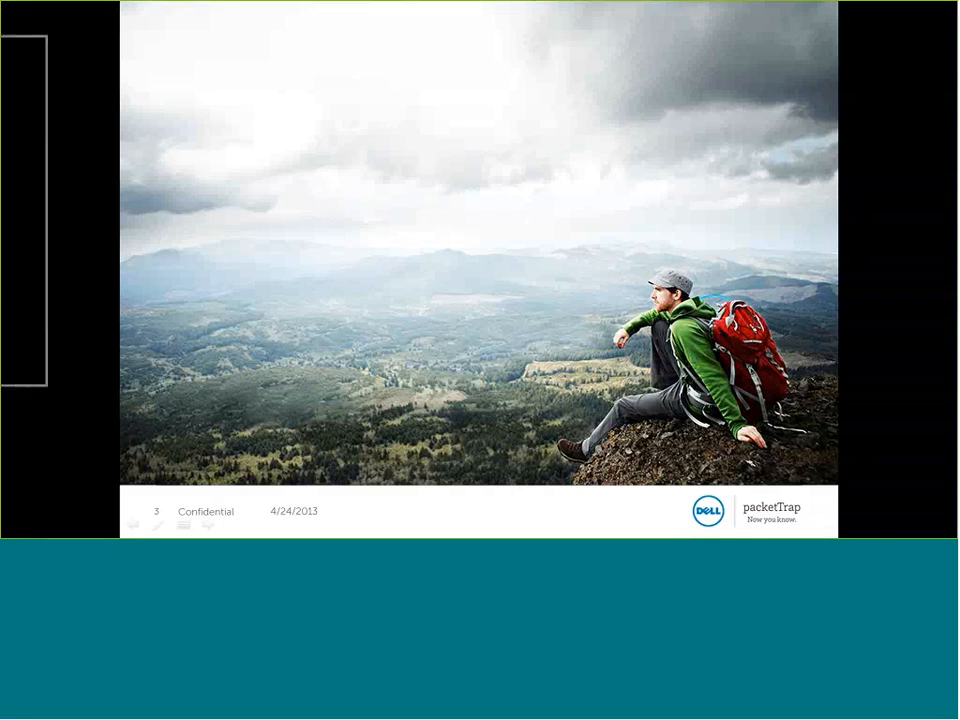
Switch to the PacketTrap-PSA browser window at full size and open the Users page in the settings.
left_click_drag(0, 48, 634, 43)
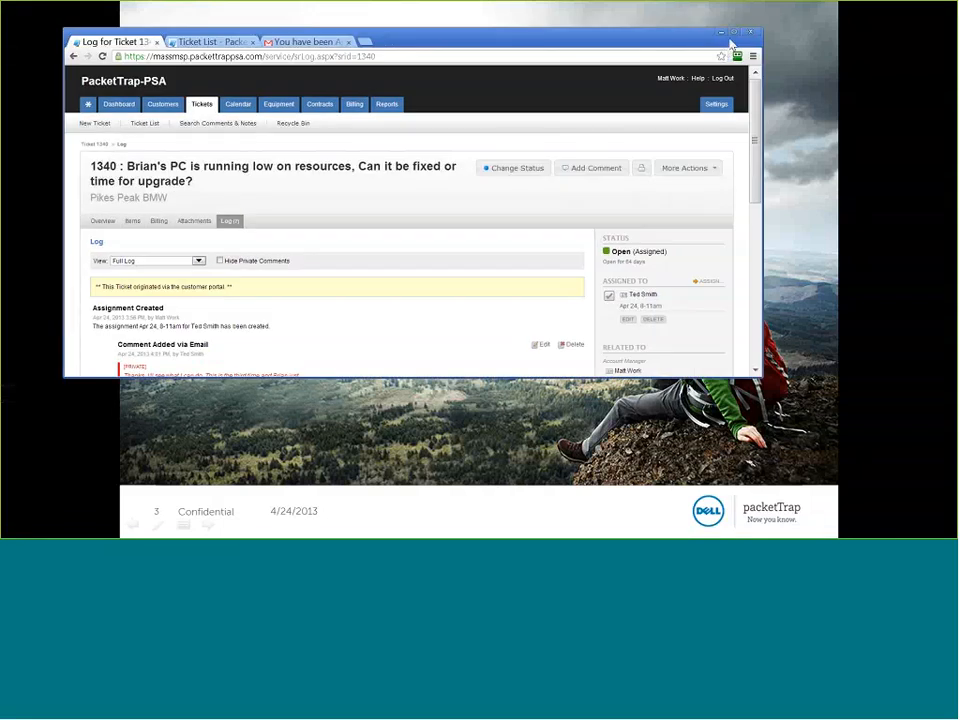
left_click(735, 33)
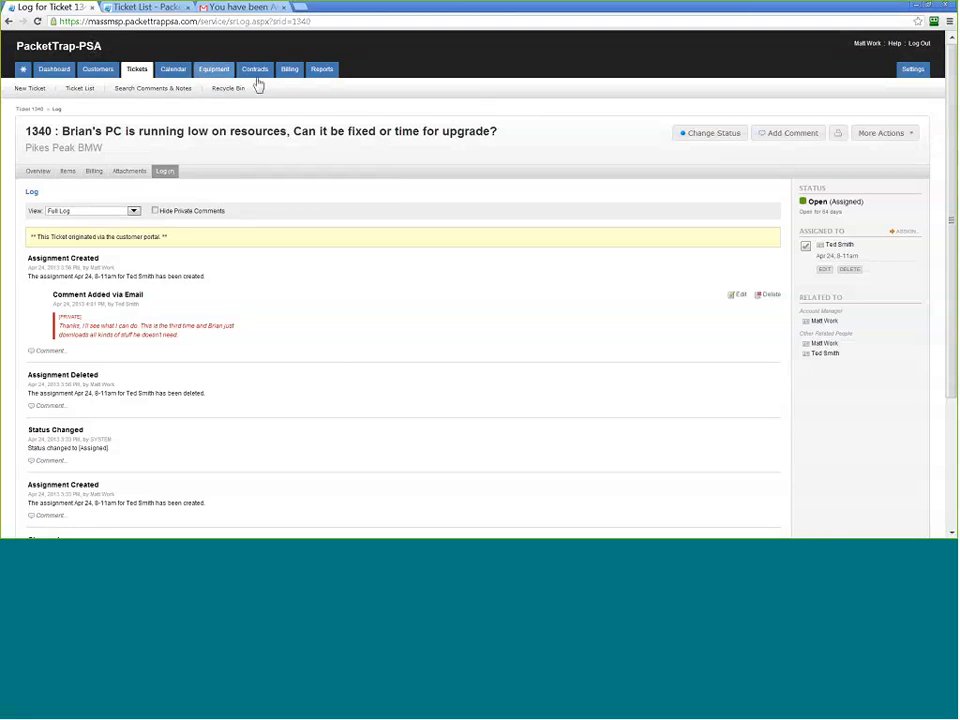
left_click(916, 73)
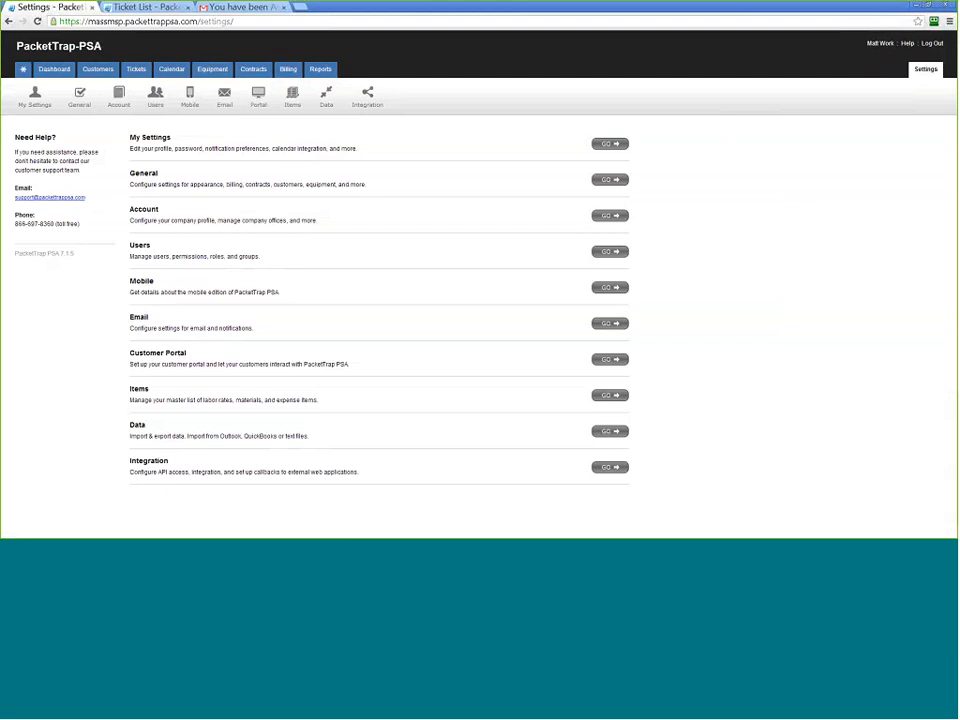
left_click(157, 98)
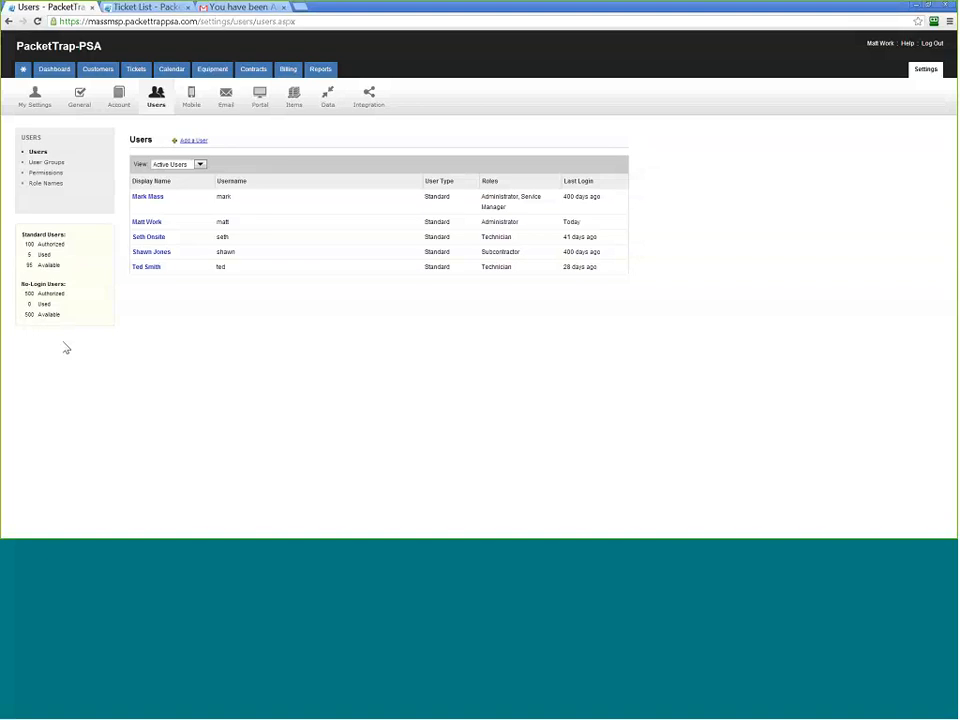
Review the portal user accounts in the Customer Portal settings and return to the Users settings page.
left_click(258, 112)
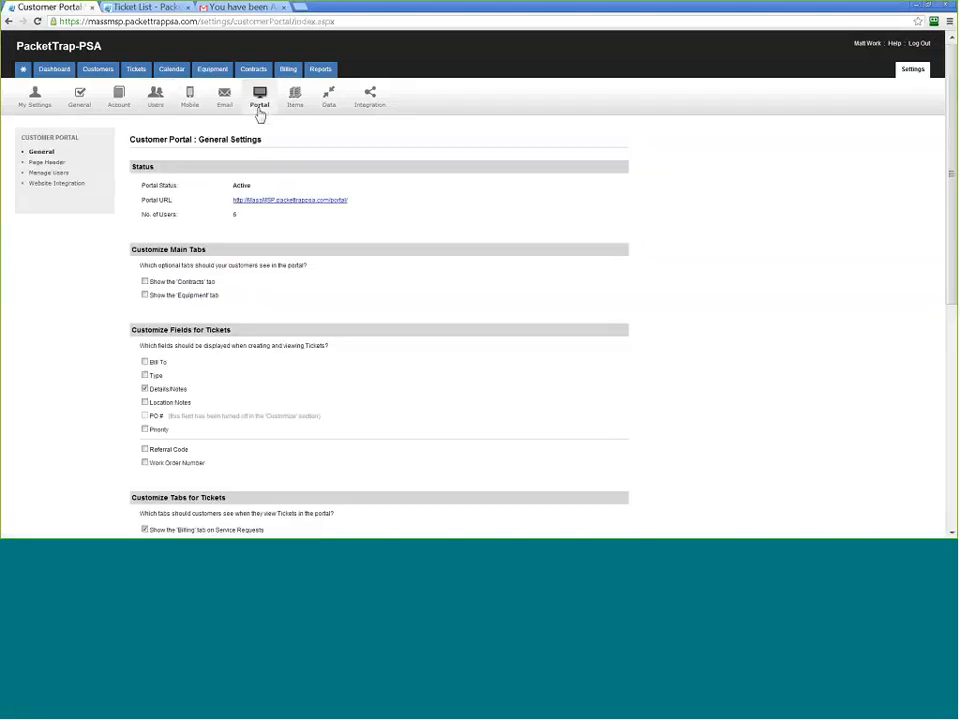
left_click(54, 174)
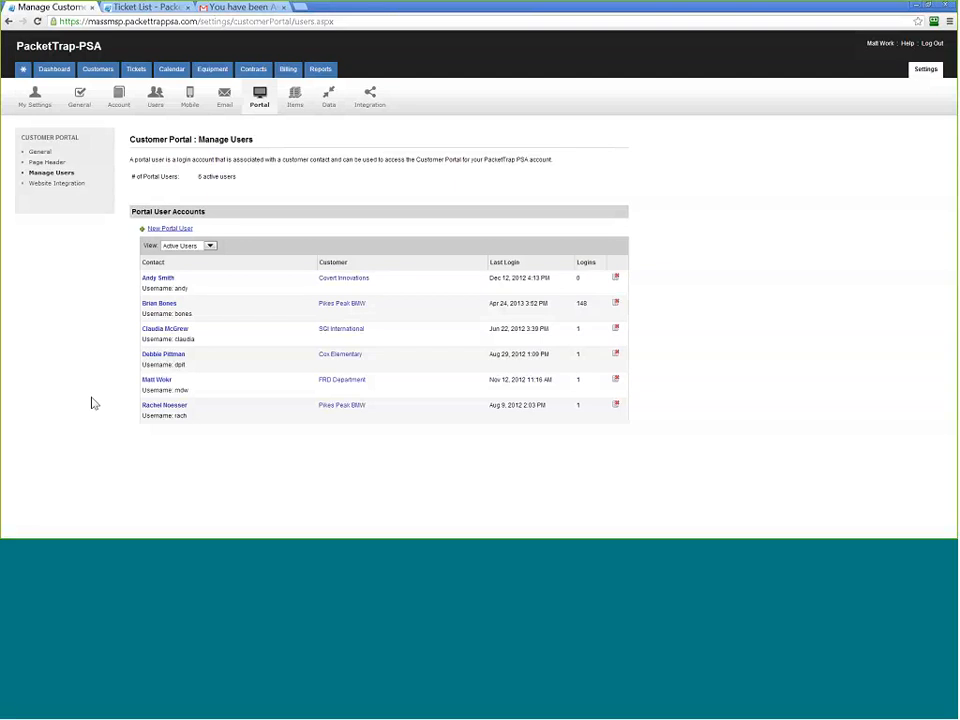
left_click(156, 101)
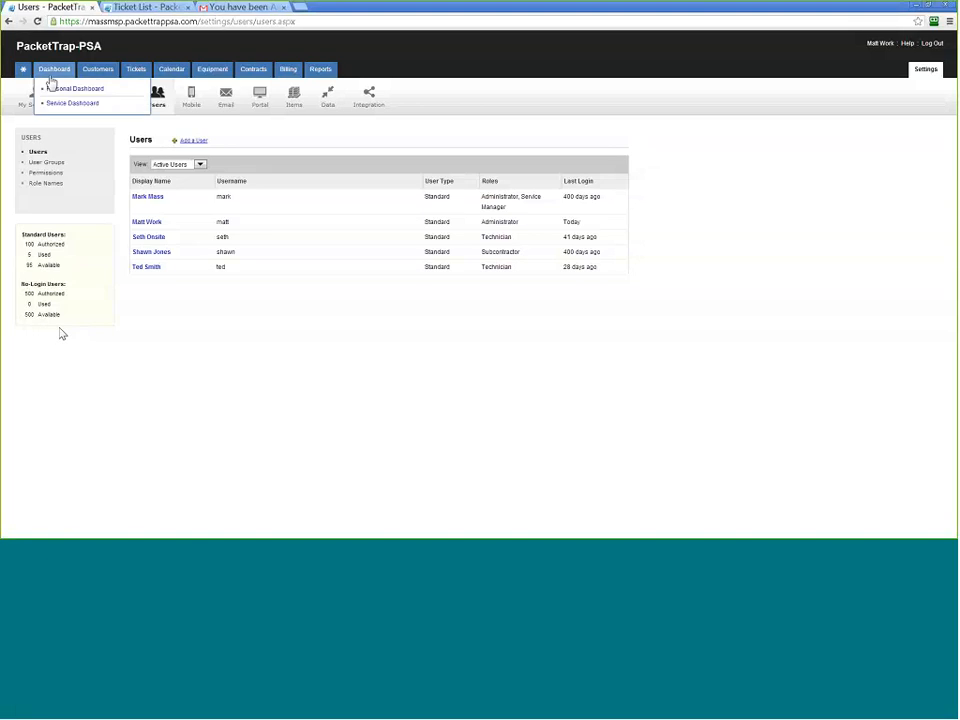
Open the Service Dashboard and examine its summary sections, the full Recent Activity log and the billing chart.
left_click(48, 74)
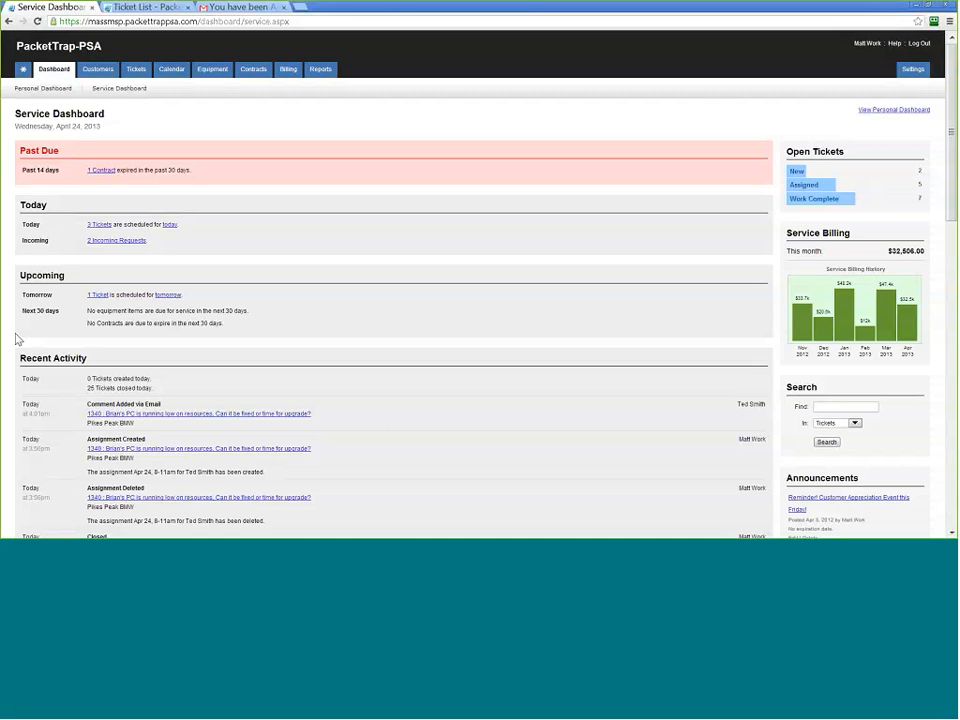
scroll(17, 340, "down", 1)
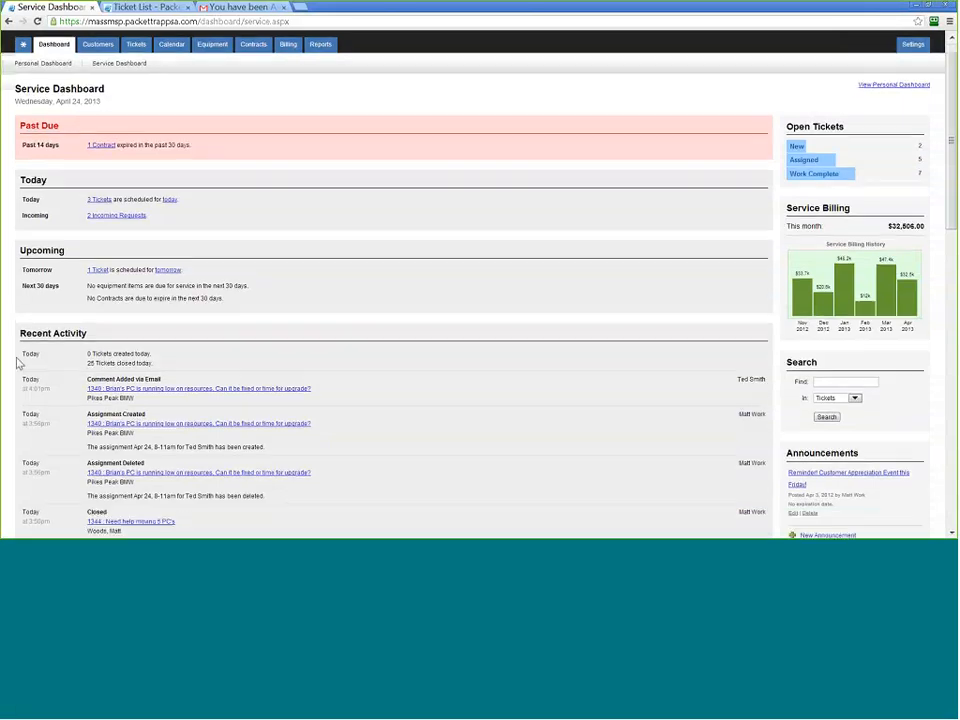
scroll(17, 363, "down", 5)
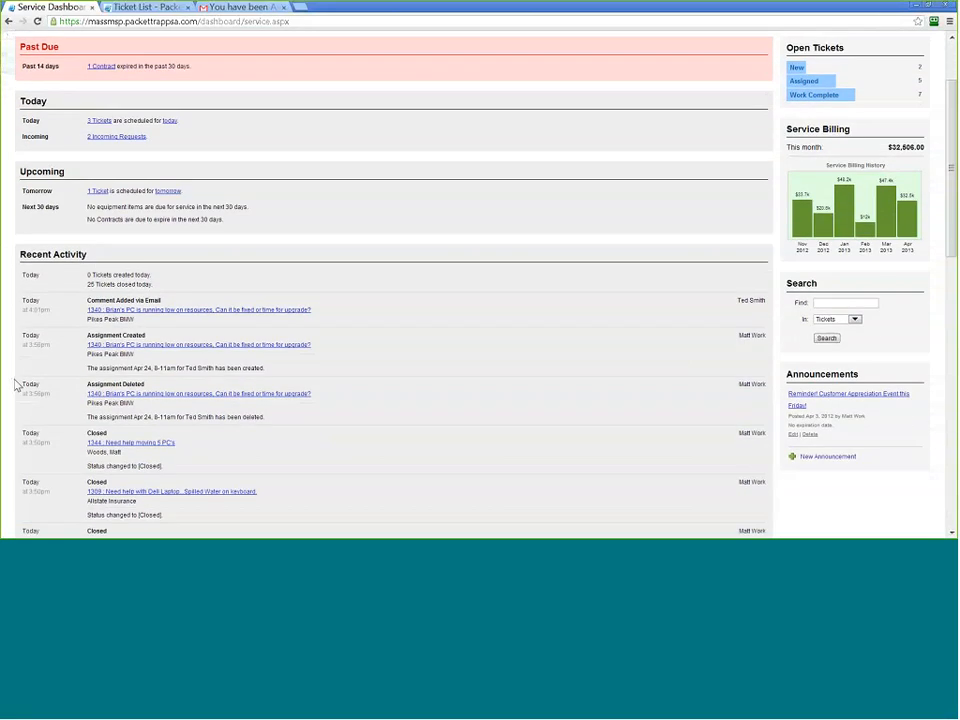
scroll(15, 385, "down", 8)
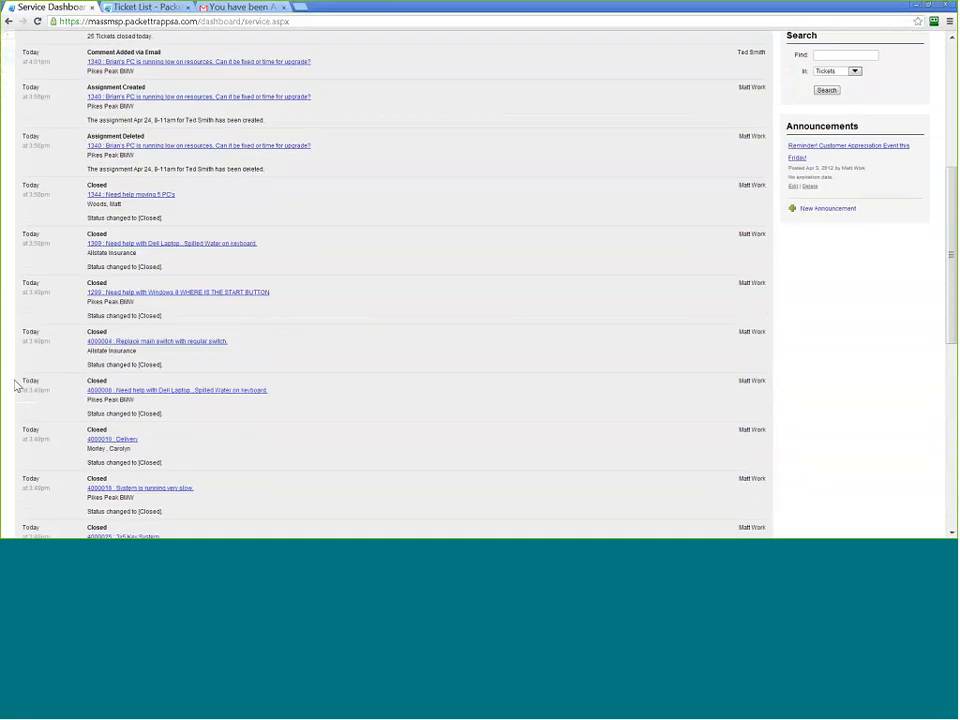
scroll(15, 388, "down", 8)
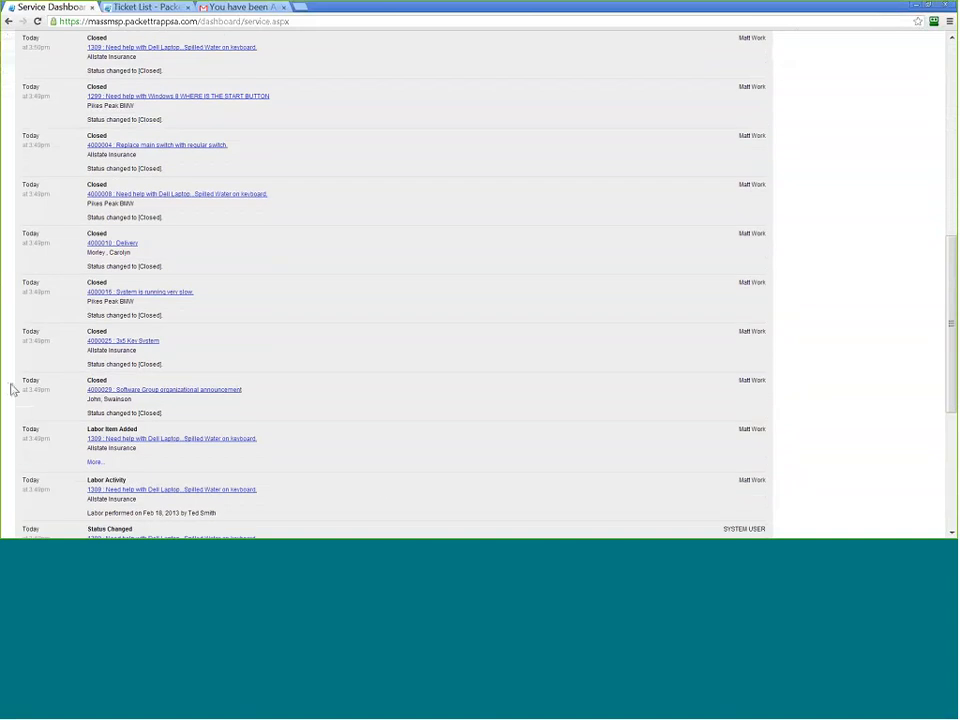
scroll(14, 391, "down", 5)
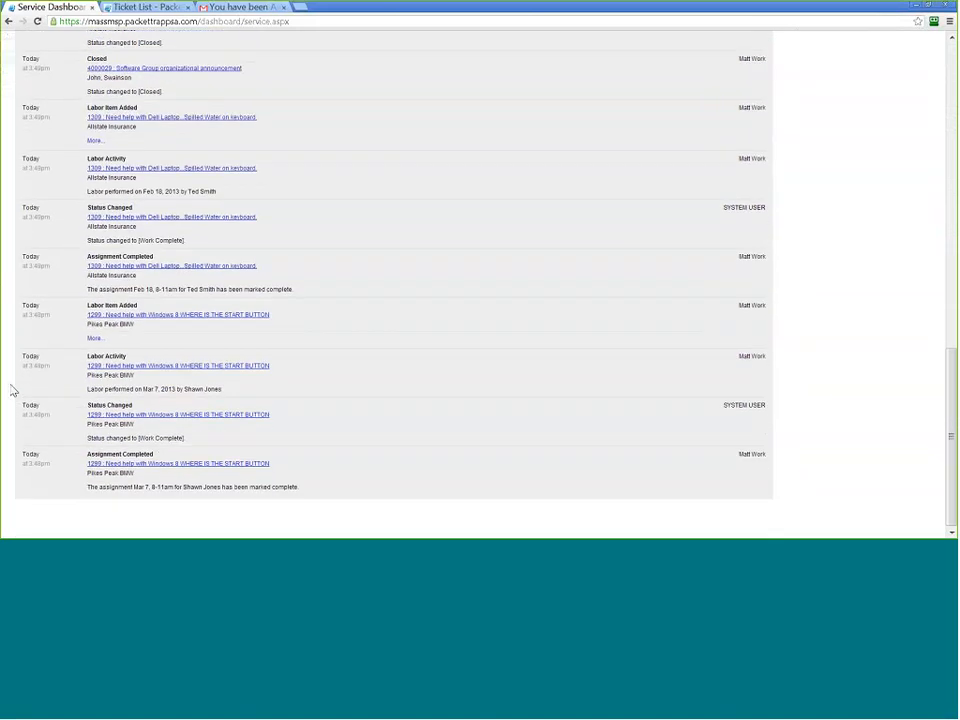
scroll(14, 391, "up", 8)
scroll(13, 390, "up", 10)
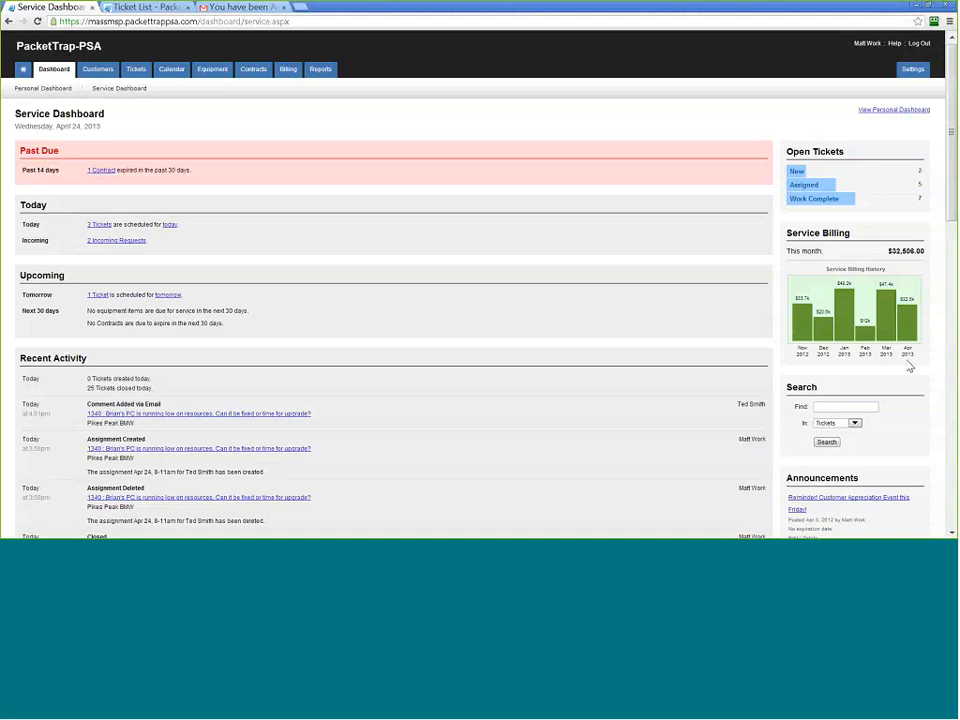
Look over the customer list, and filter the ticket list to status Assigned and scheduled for Today or Older.
left_click(103, 73)
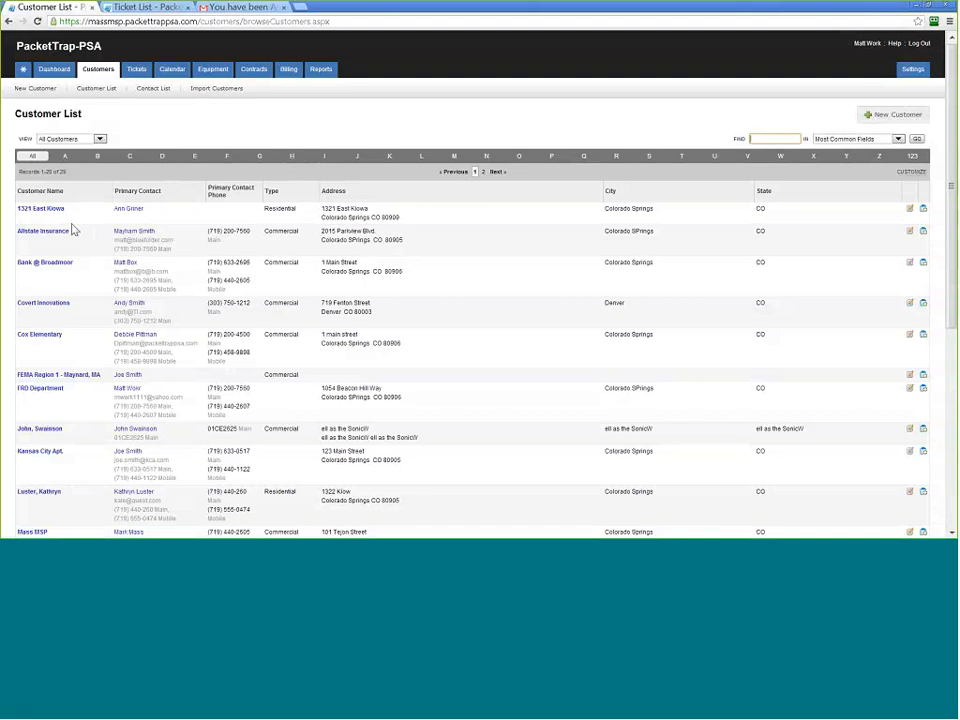
left_click(138, 77)
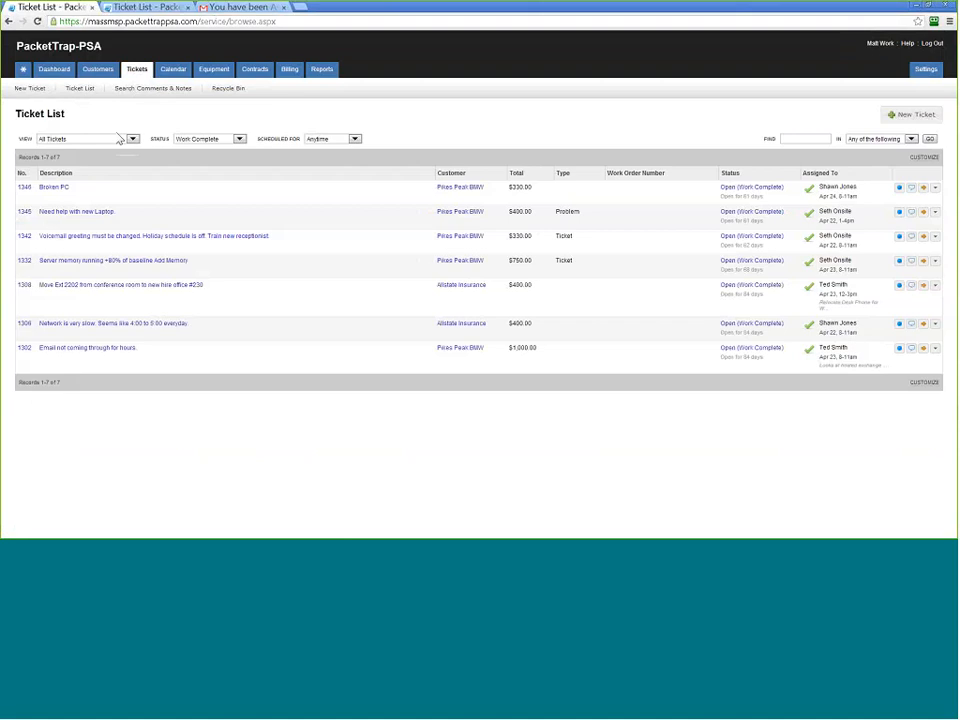
left_click(200, 139)
left_click(200, 193)
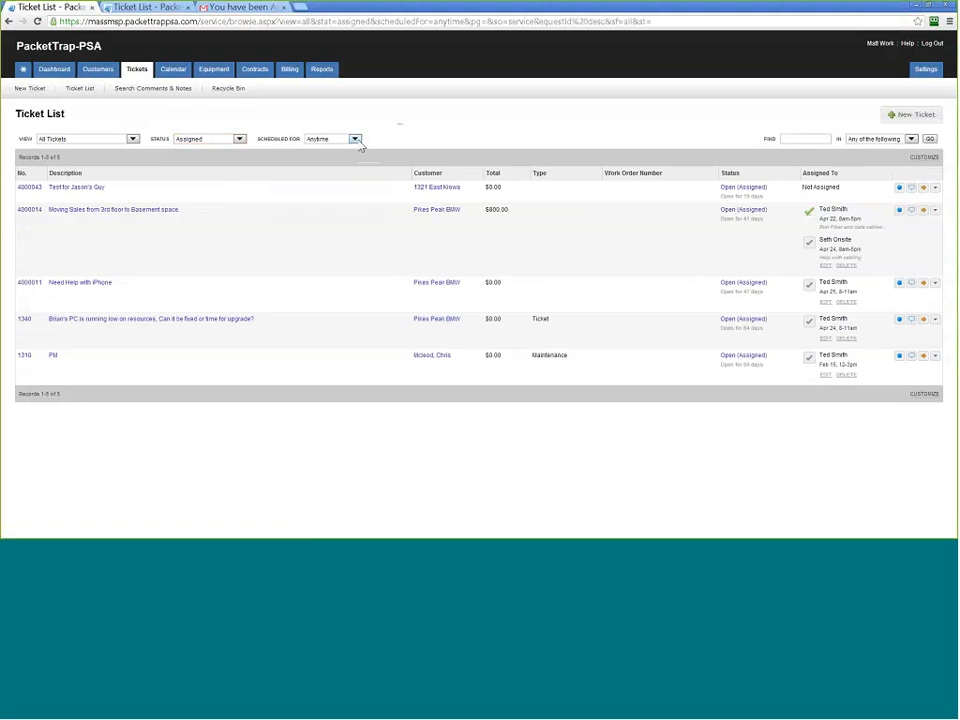
left_click(354, 139)
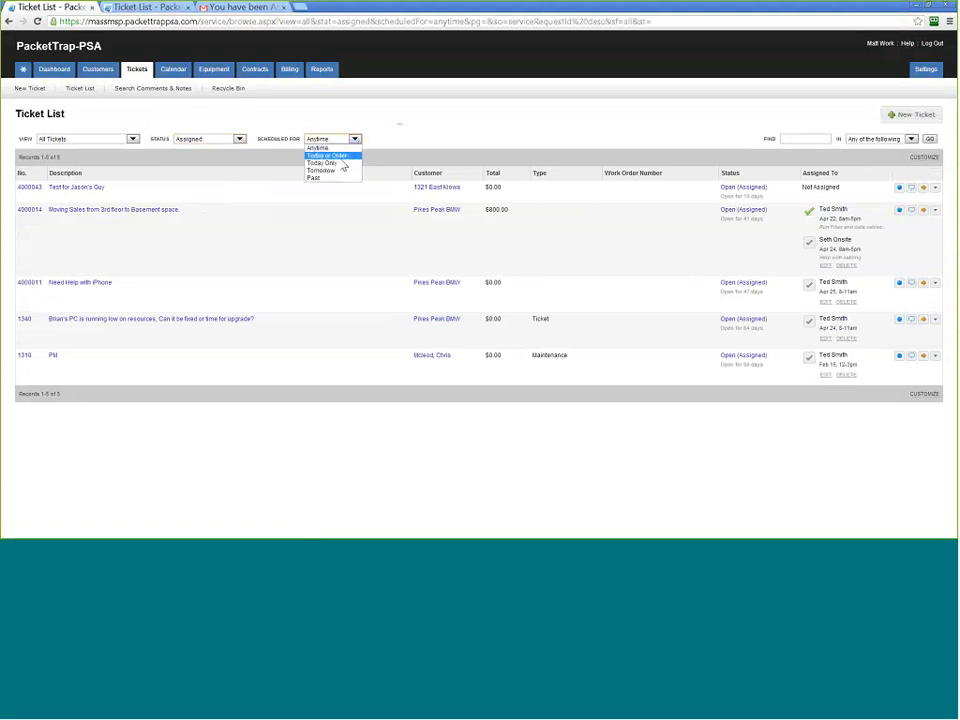
left_click(330, 155)
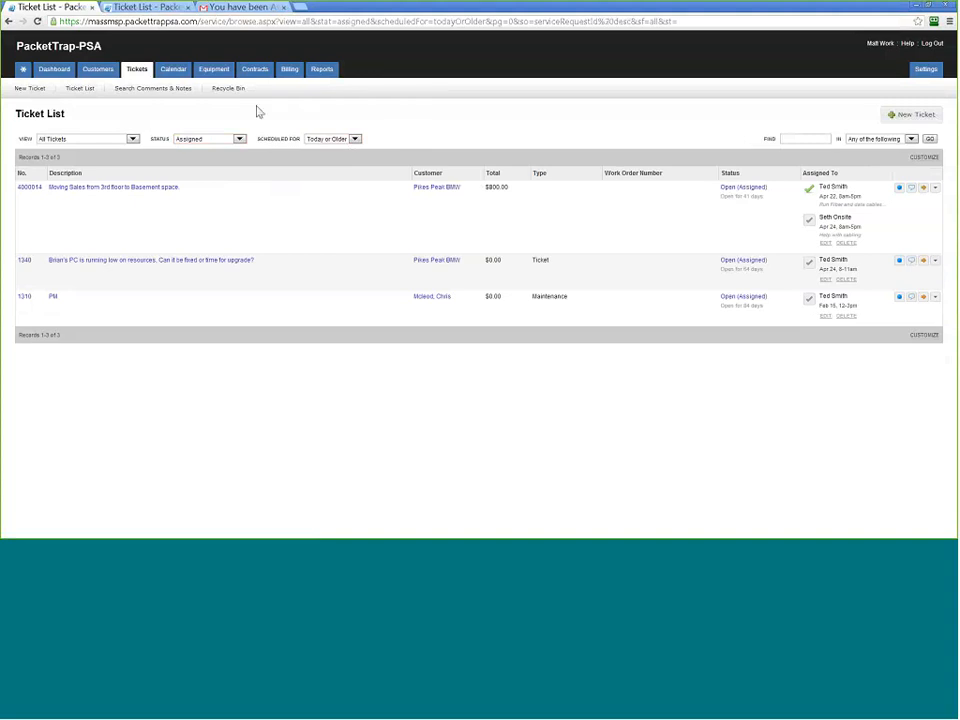
Look over the team's weekly calendar and the equipment list with its search field.
left_click(174, 70)
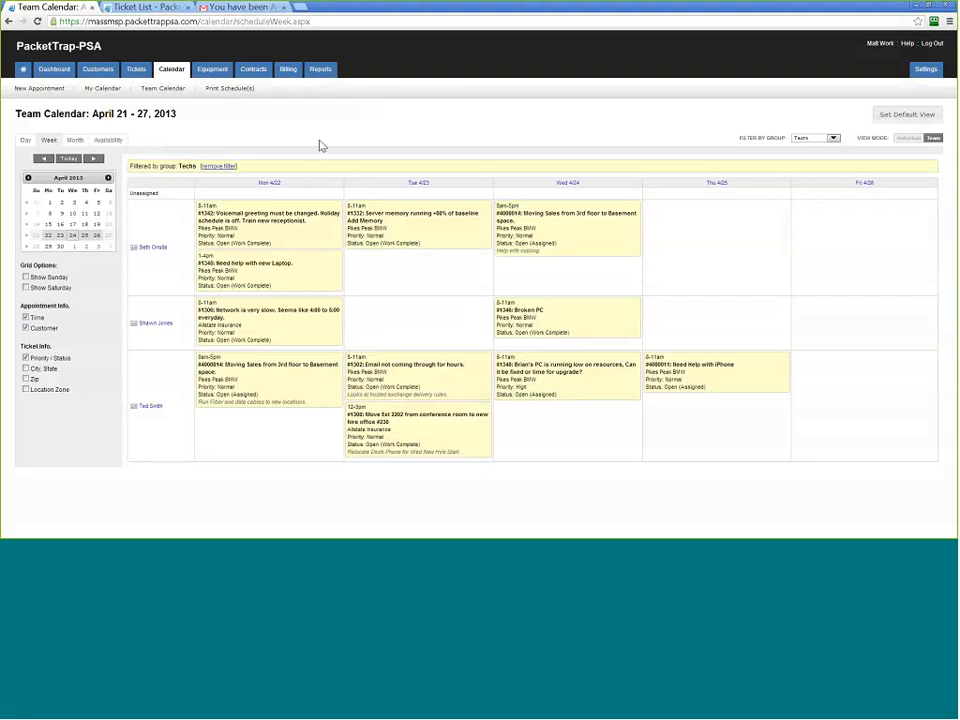
left_click(212, 69)
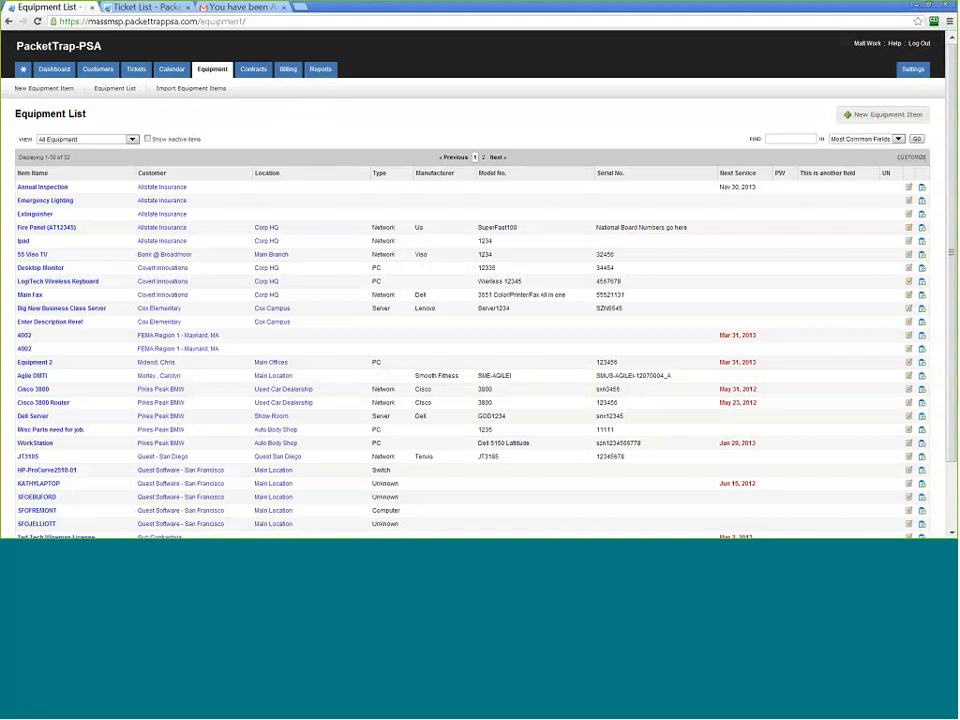
left_click(787, 139)
left_click(588, 128)
Open the contracts list and check which view filters it offers, keeping the current view.
left_click(258, 70)
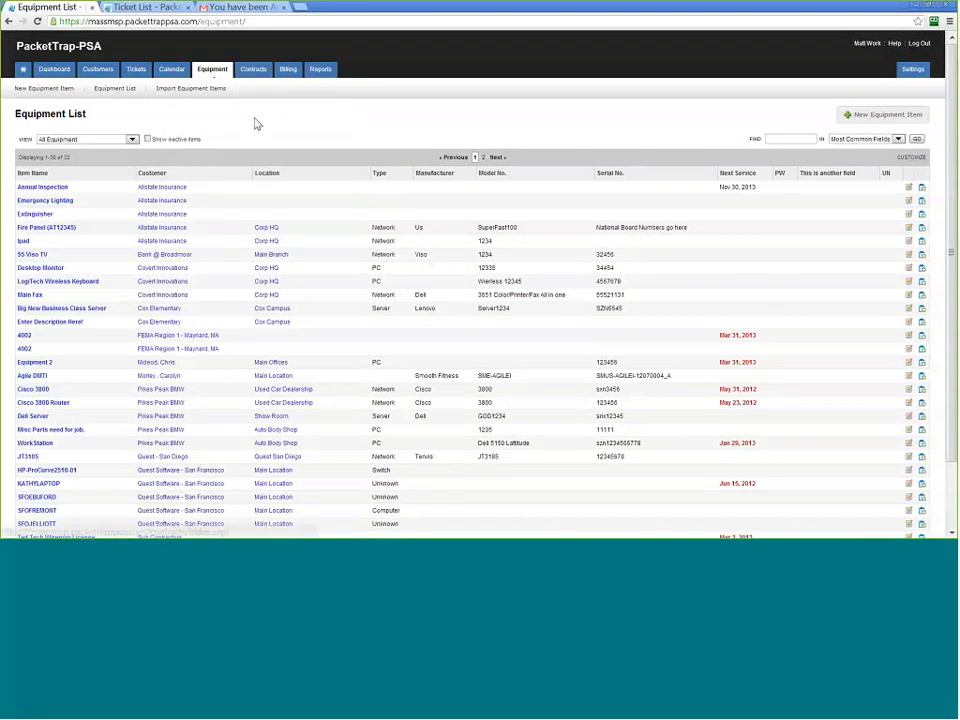
left_click(253, 70)
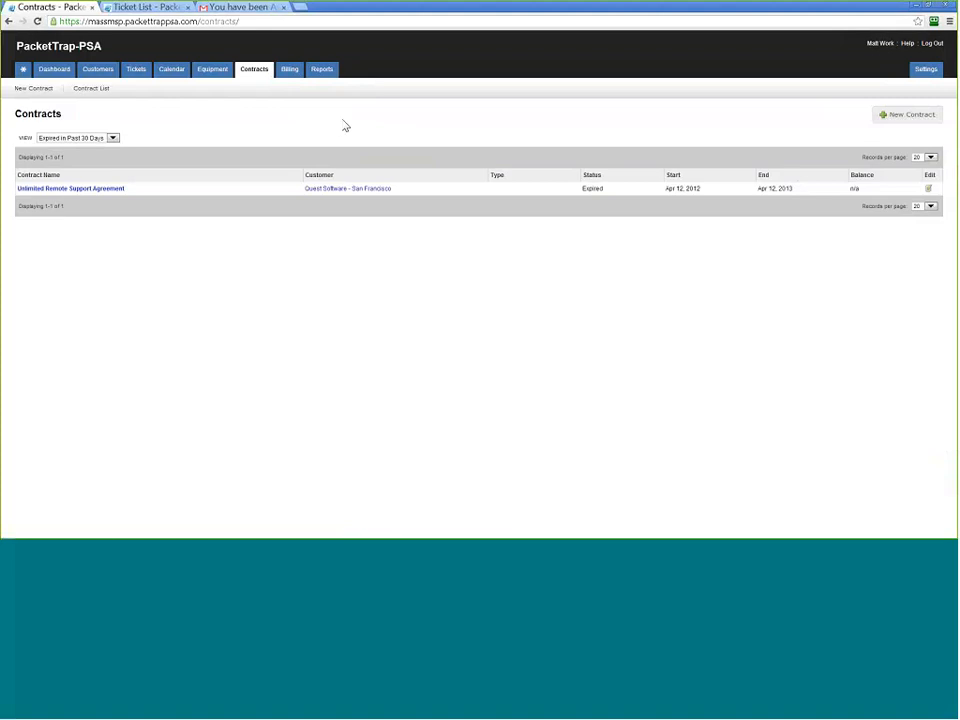
left_click(112, 138)
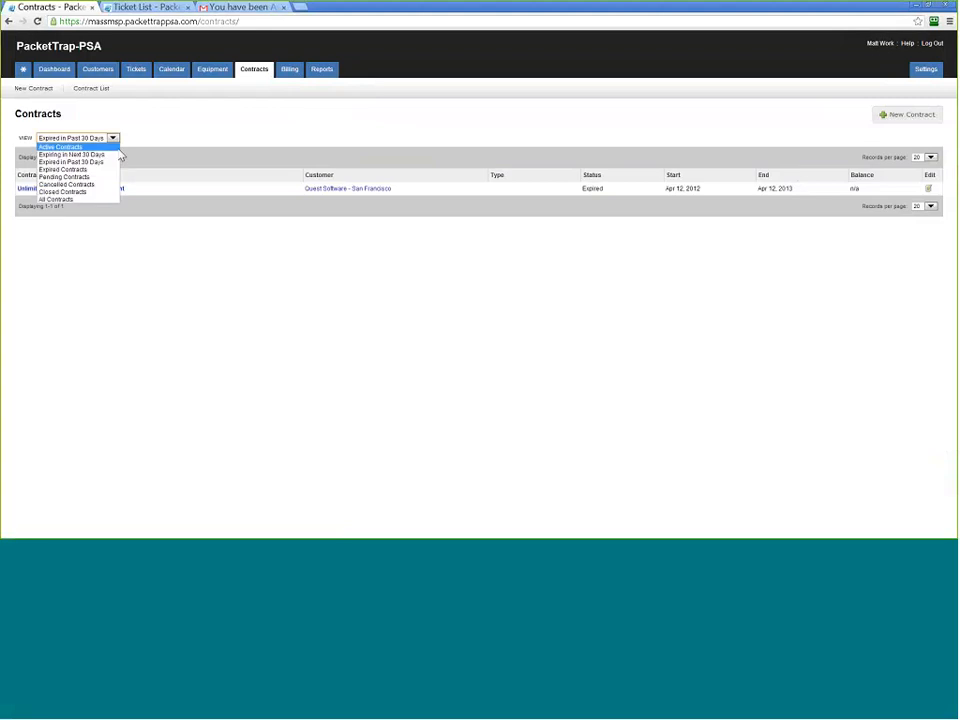
left_click(121, 157)
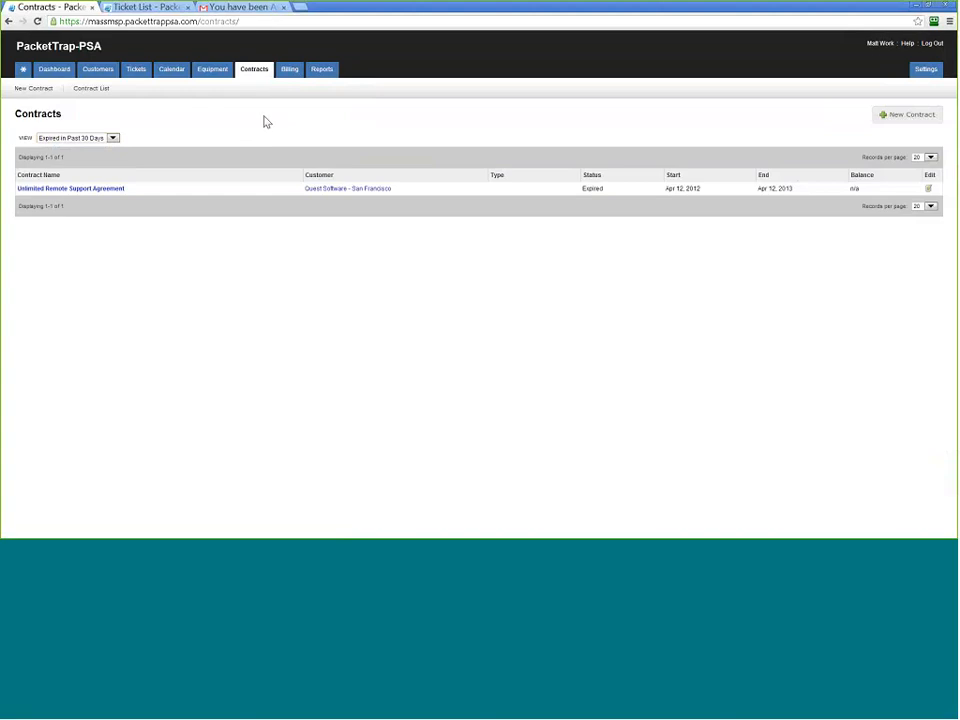
Open the billing overview and examine the tickets ready to be billed and the recent batches.
left_click(289, 70)
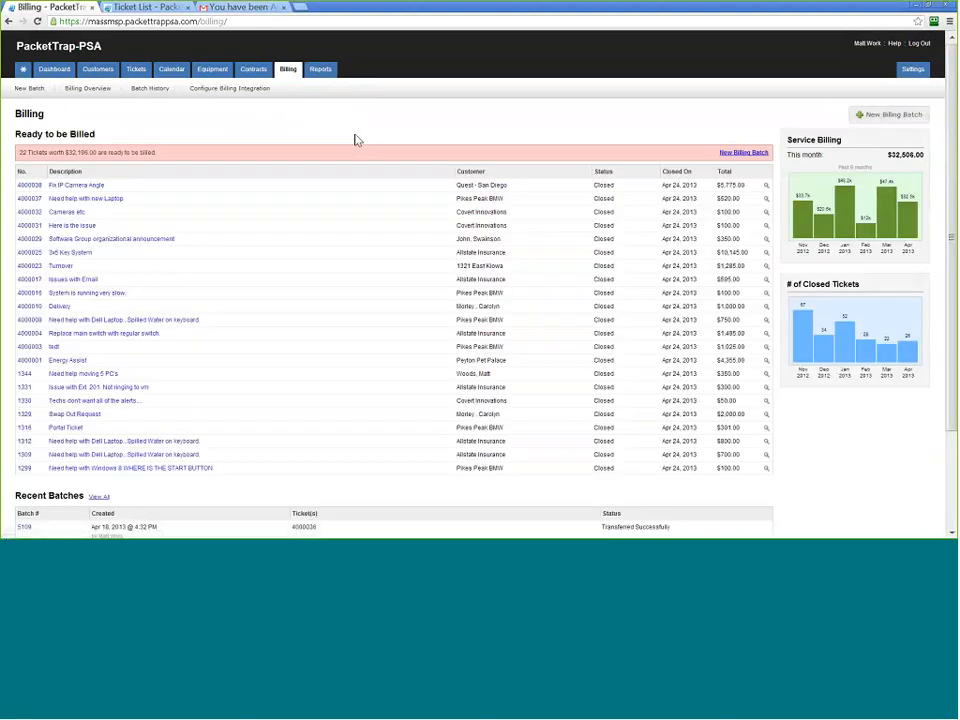
scroll(50, 338, "down", 2)
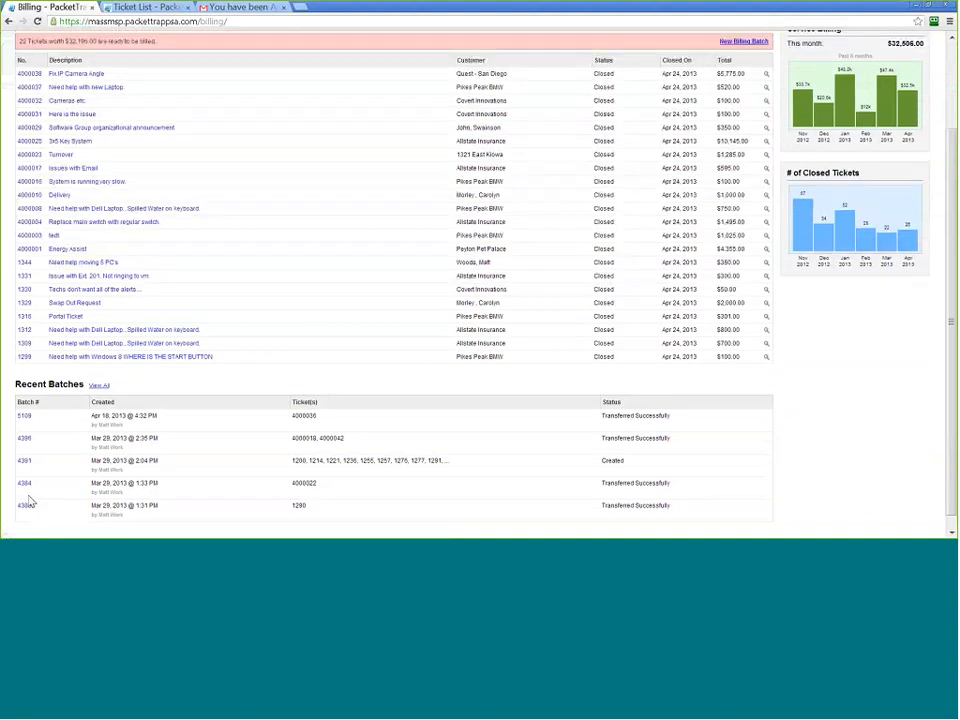
scroll(45, 462, "up", 2)
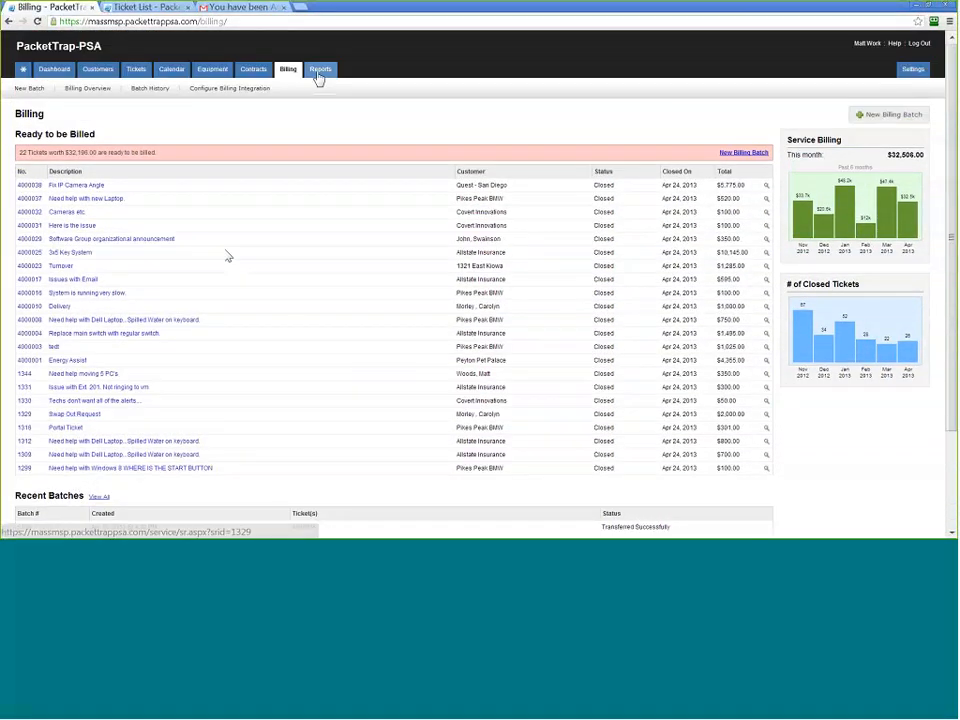
Open the reports overview and examine the custom reports and the built-in report categories.
left_click(317, 74)
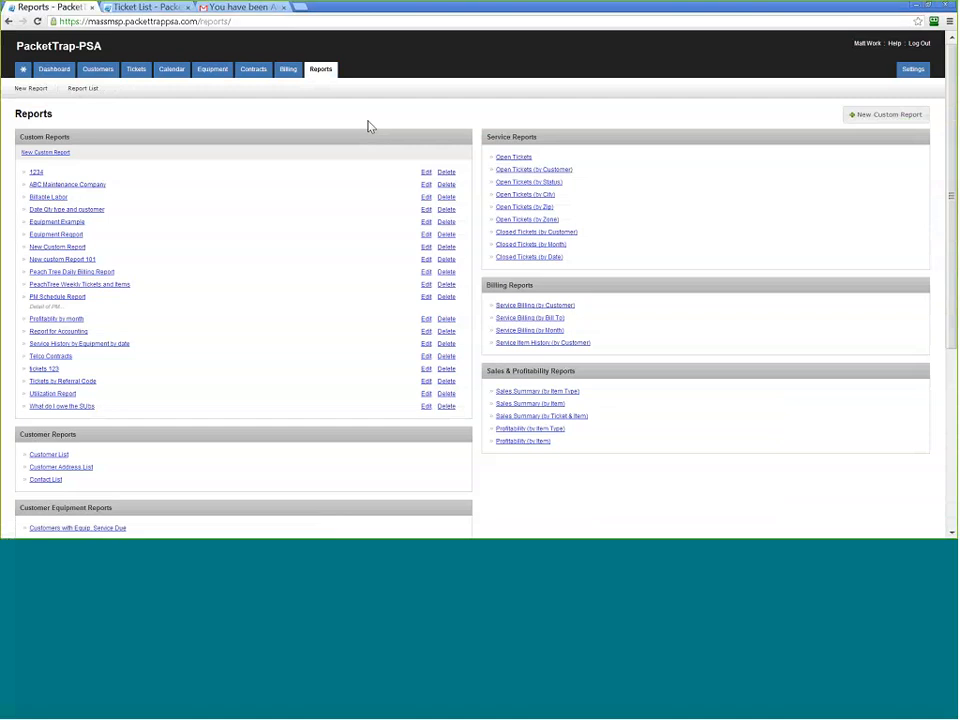
scroll(368, 126, "down", 2)
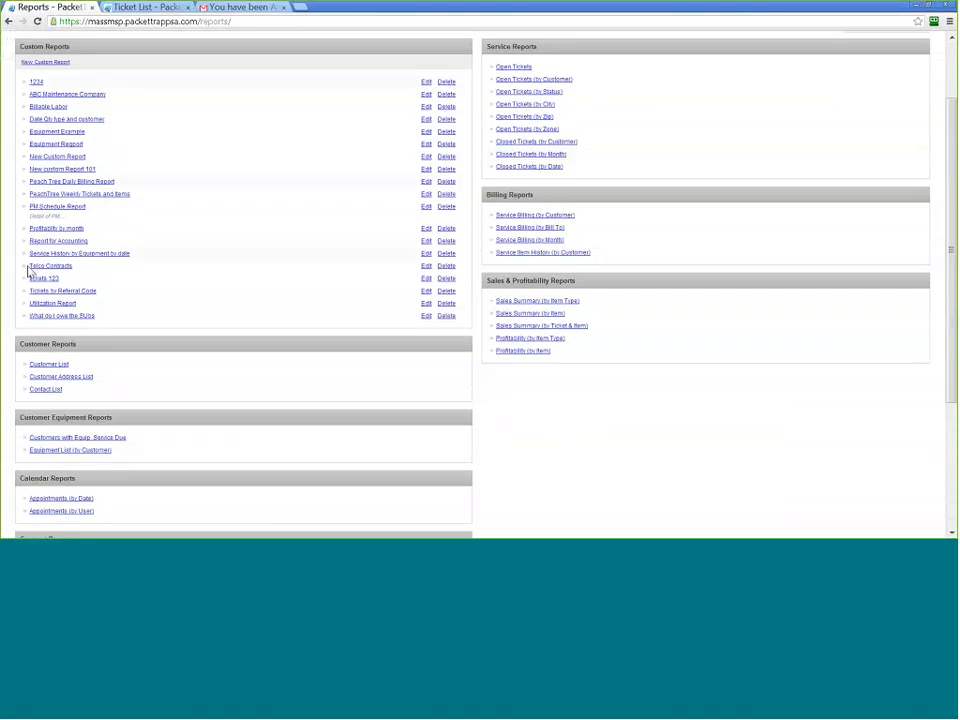
scroll(37, 332, "up", 2)
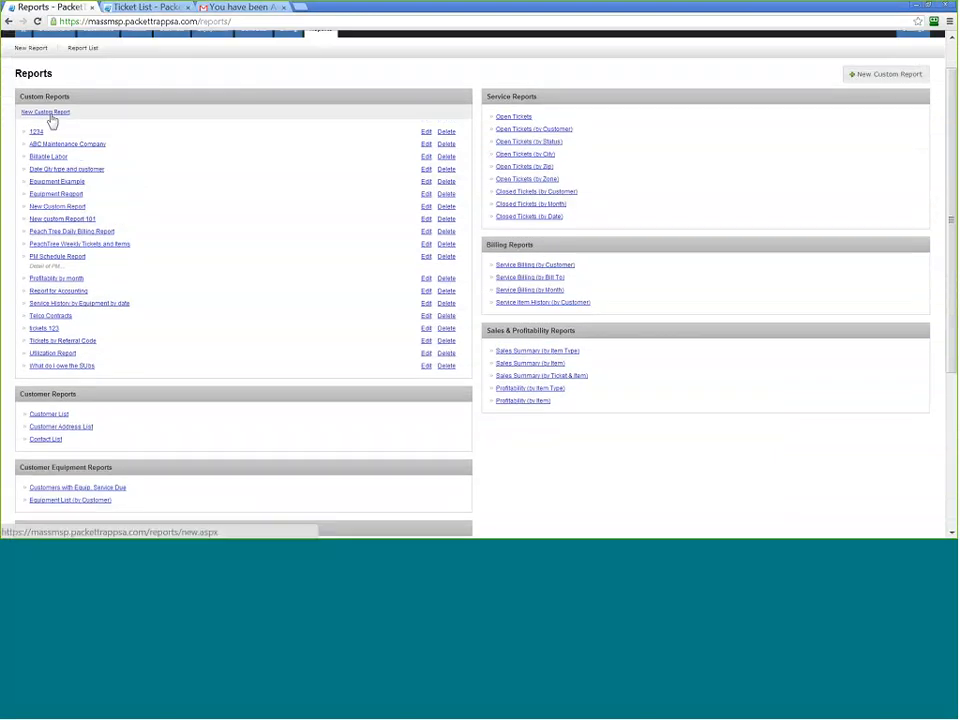
scroll(458, 111, "up", 1)
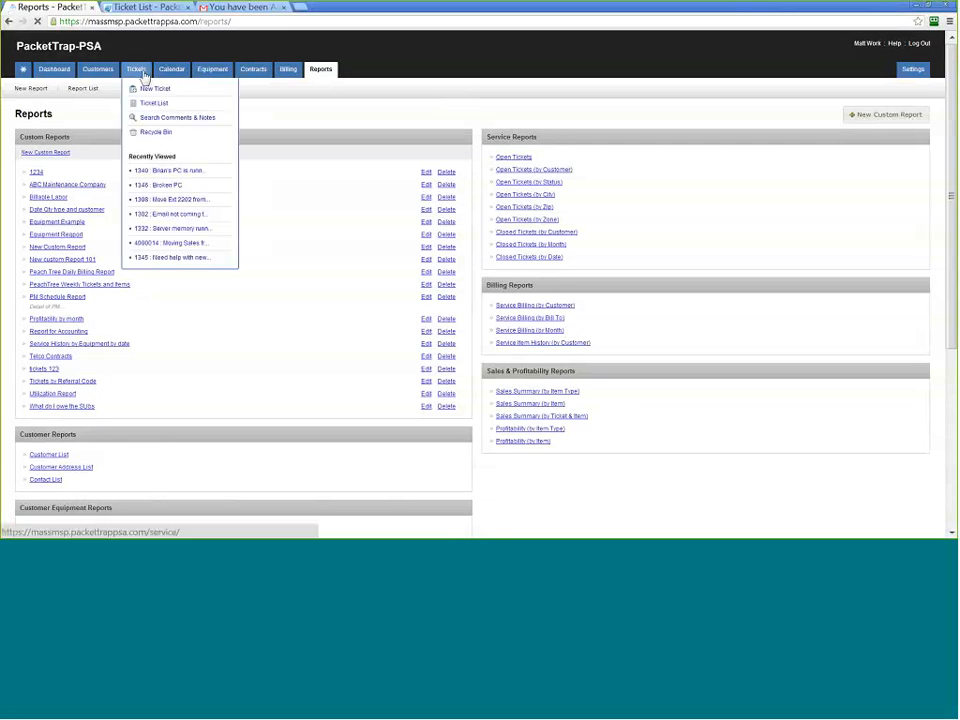
Open the ticket list and filter it to Assigned to Me - All, status Open, scheduled for Anytime.
left_click(144, 78)
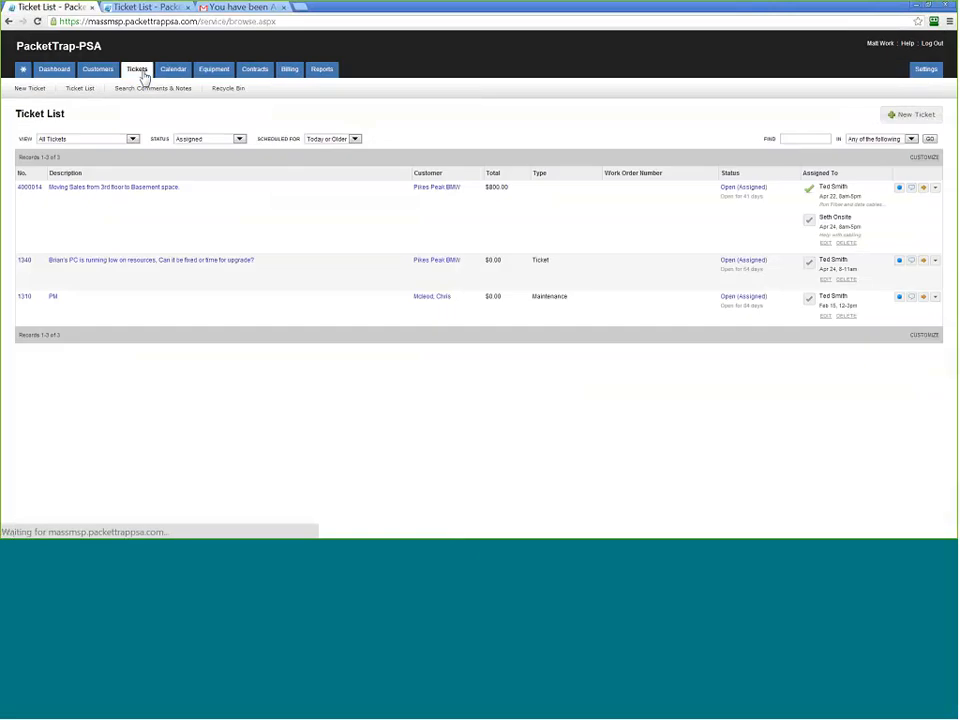
mouse_move(144, 78)
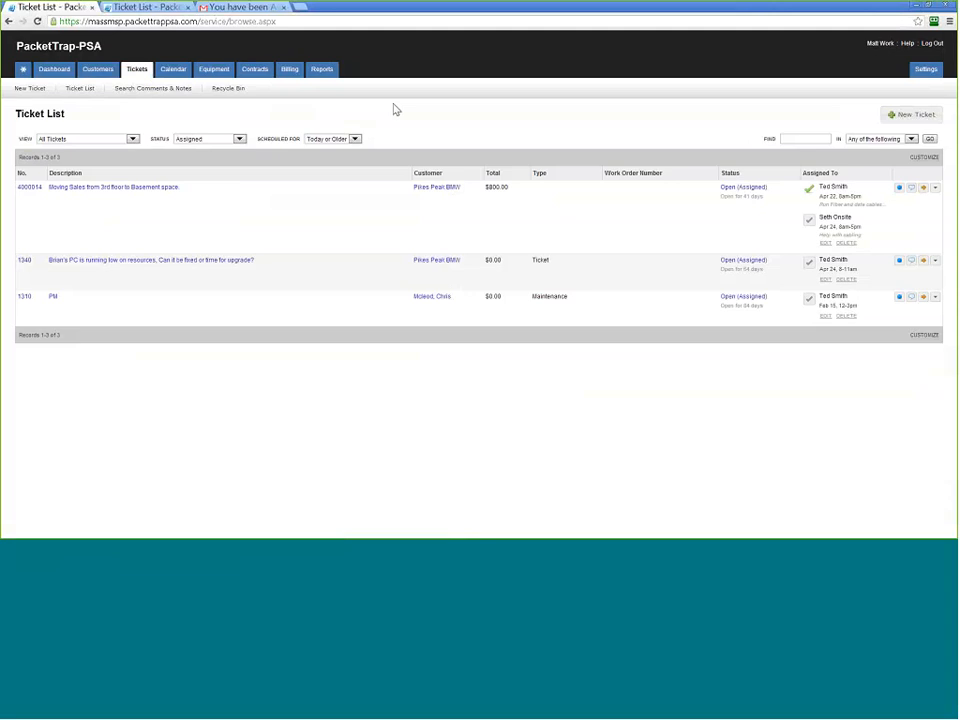
left_click(132, 139)
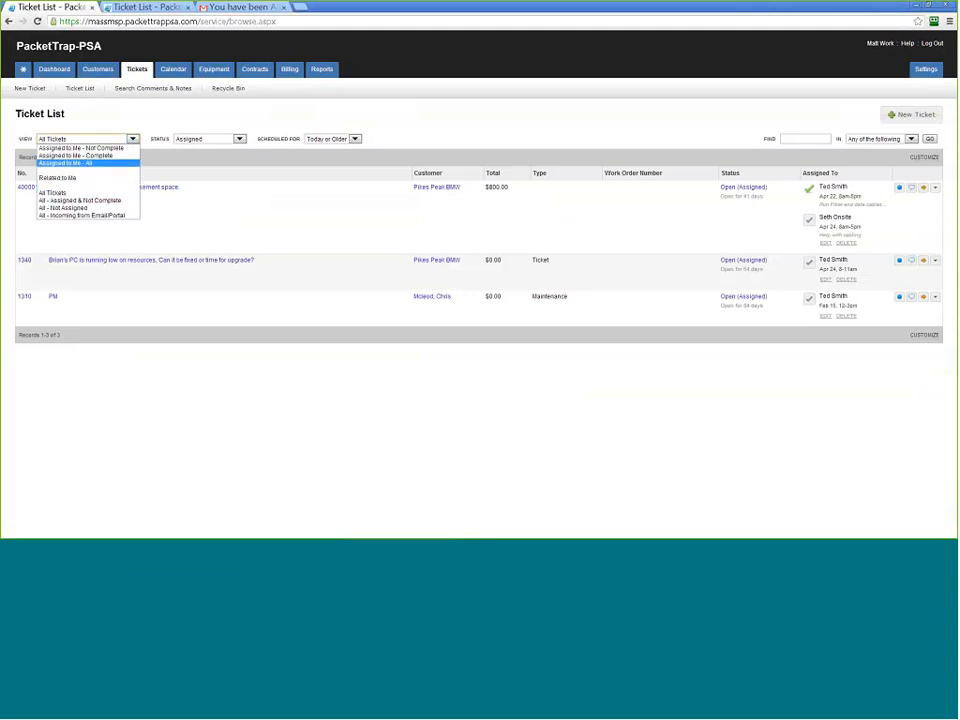
left_click(104, 162)
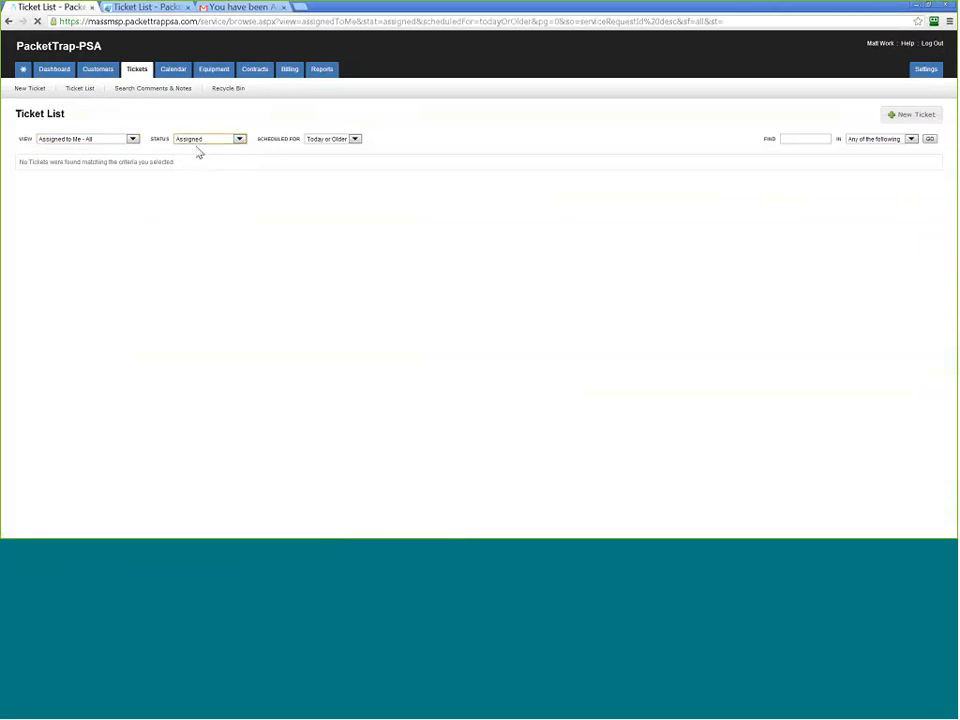
left_click(354, 139)
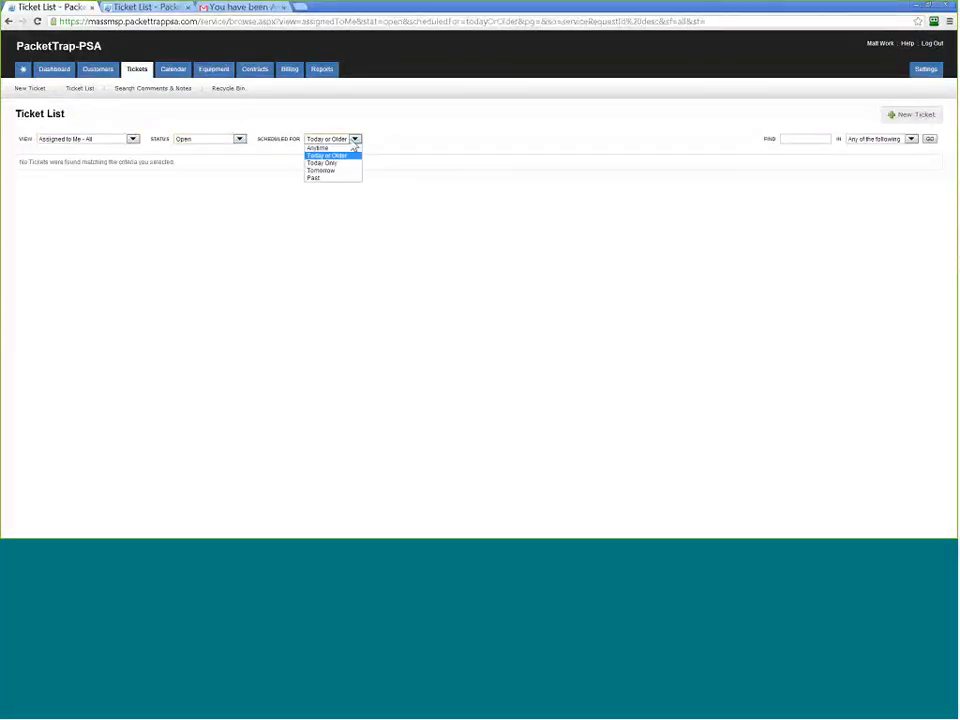
left_click(352, 147)
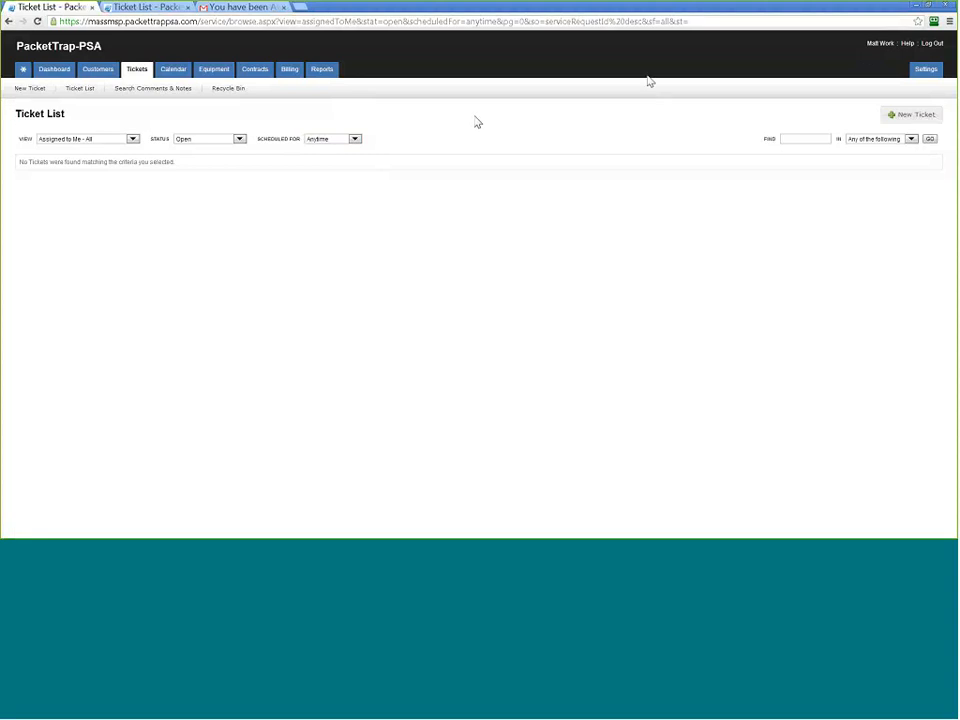
Open the user settings and review the custom role names and the full technician role permissions.
left_click(916, 71)
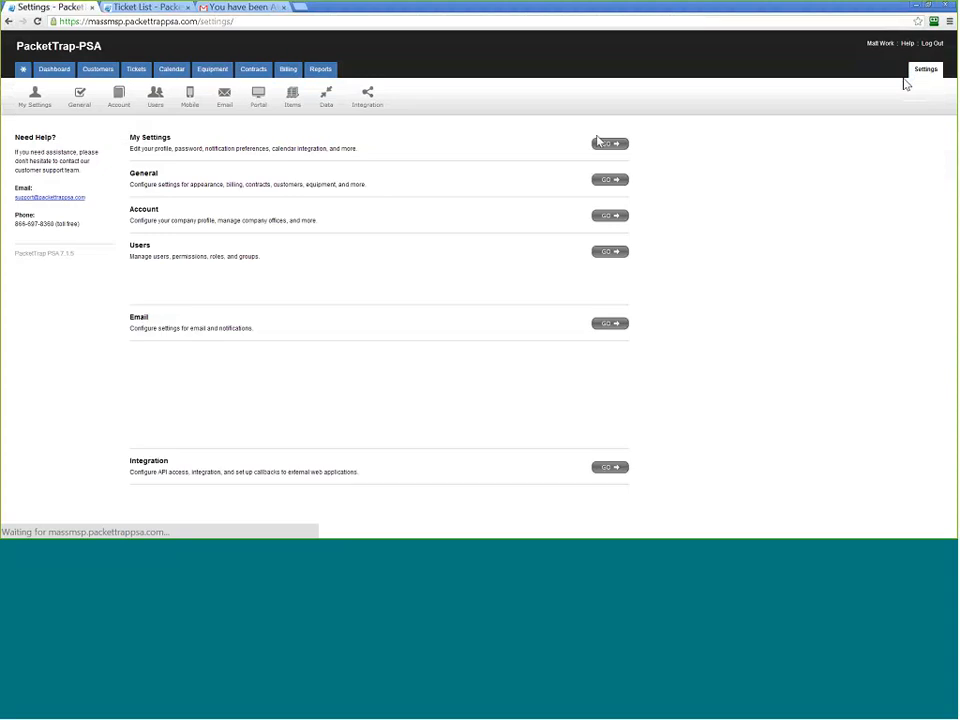
left_click(156, 100)
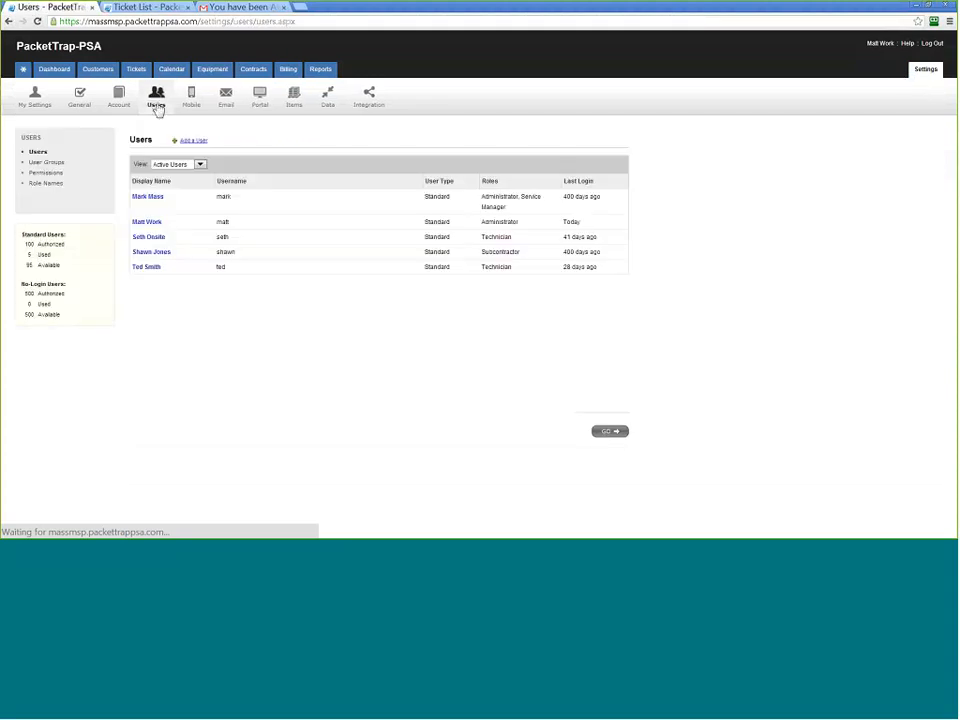
left_click(46, 183)
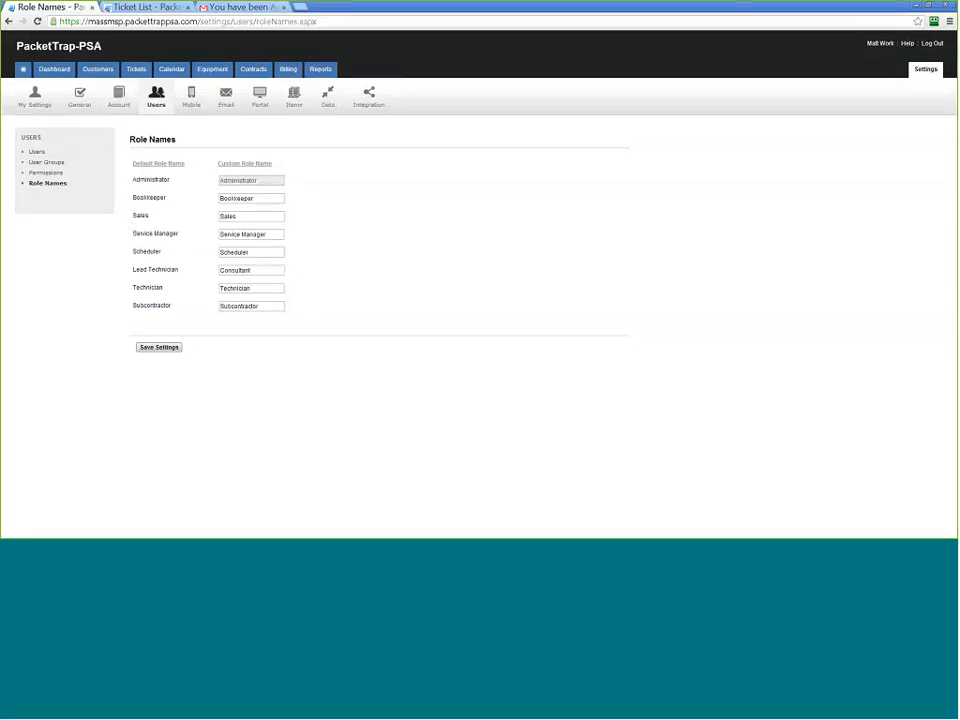
left_click(44, 172)
scroll(77, 298, "down", 4)
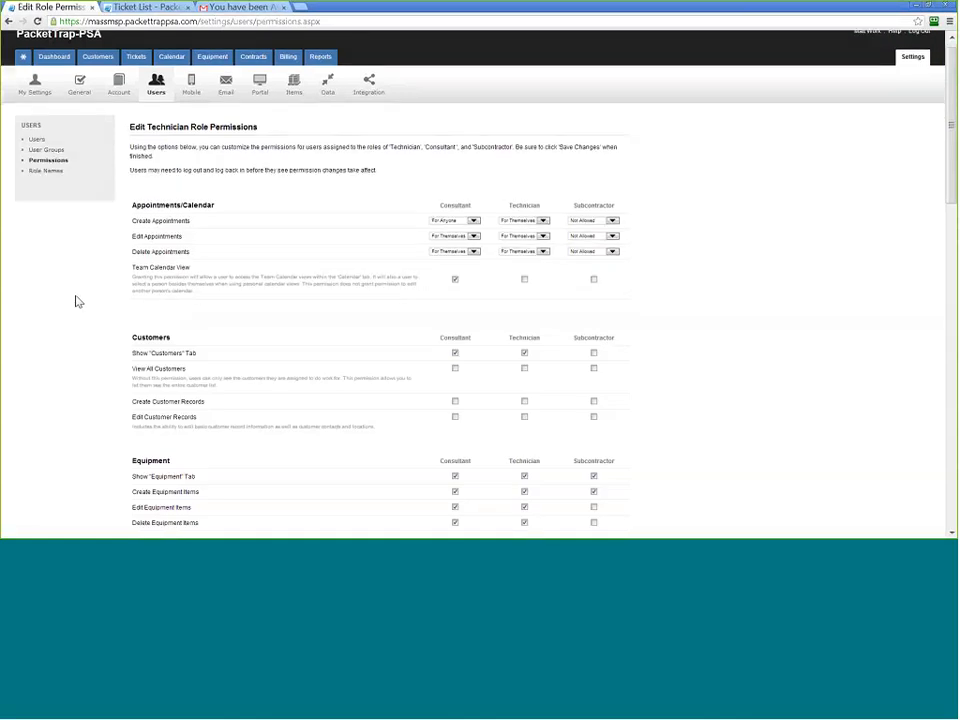
scroll(77, 302, "down", 9)
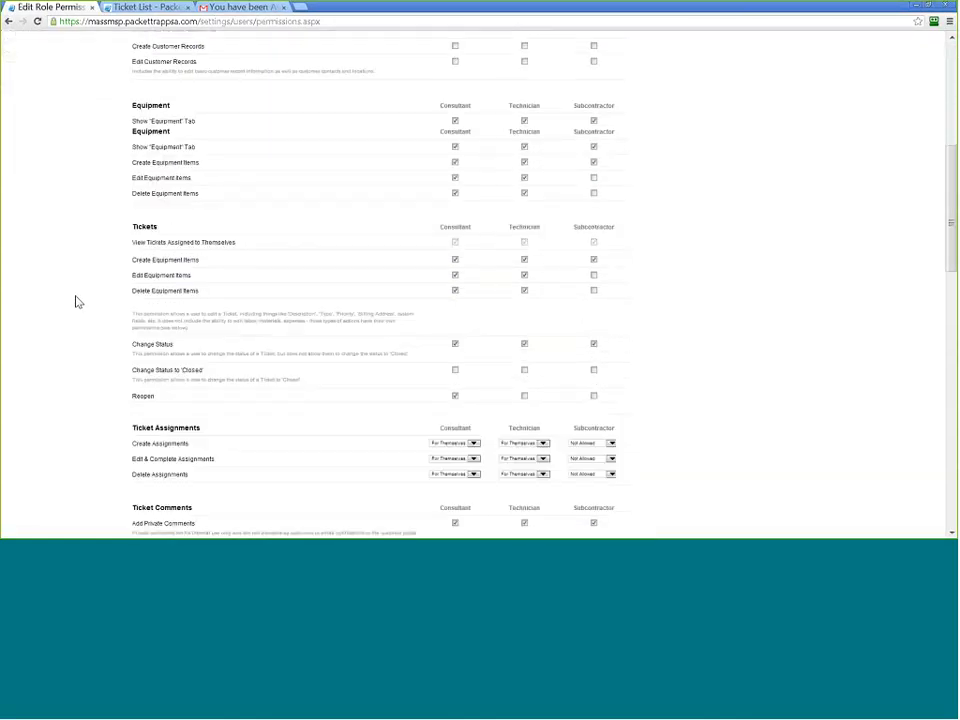
scroll(79, 303, "down", 10)
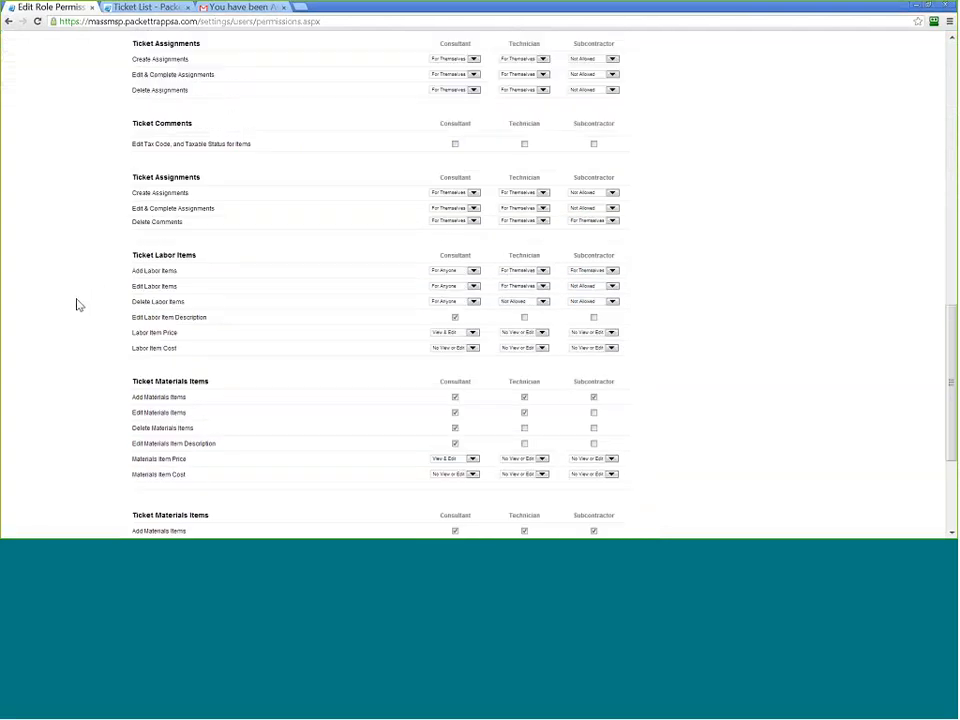
scroll(78, 306, "up", 20)
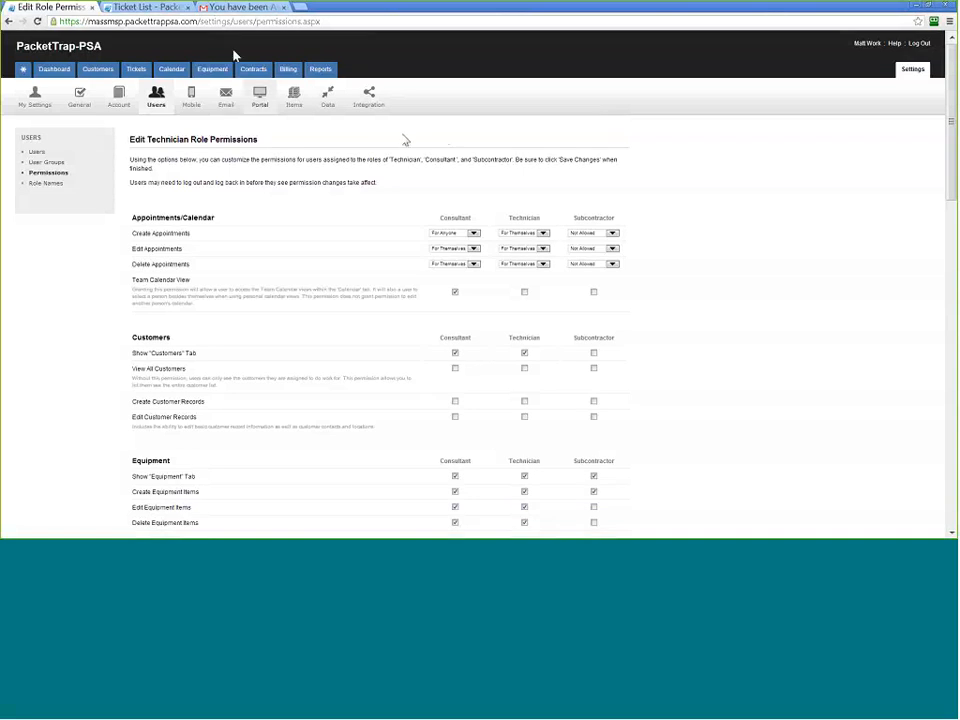
Switch to the customer portal and examine the "Need Help with iPhone" ticket's overview, items, billing, attachments and log.
left_click(150, 8)
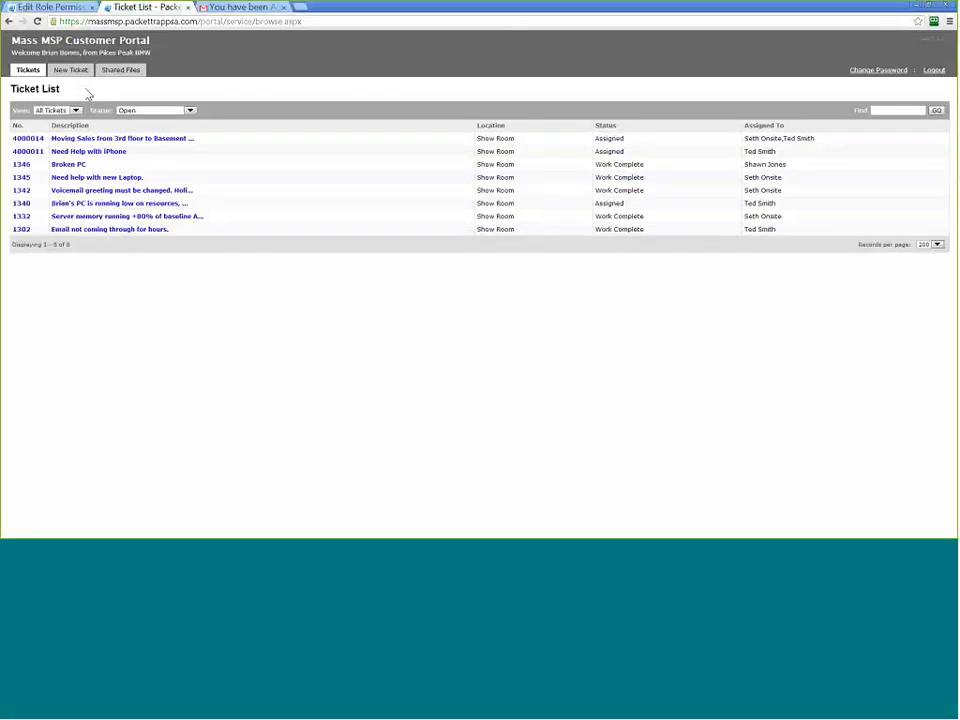
left_click(18, 153)
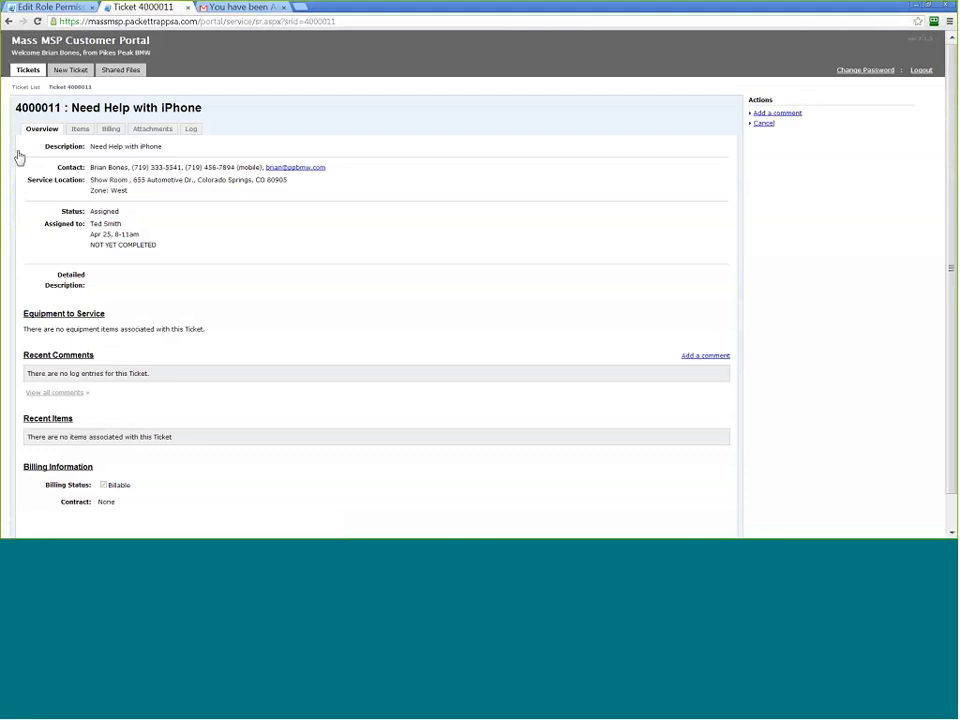
left_click(84, 133)
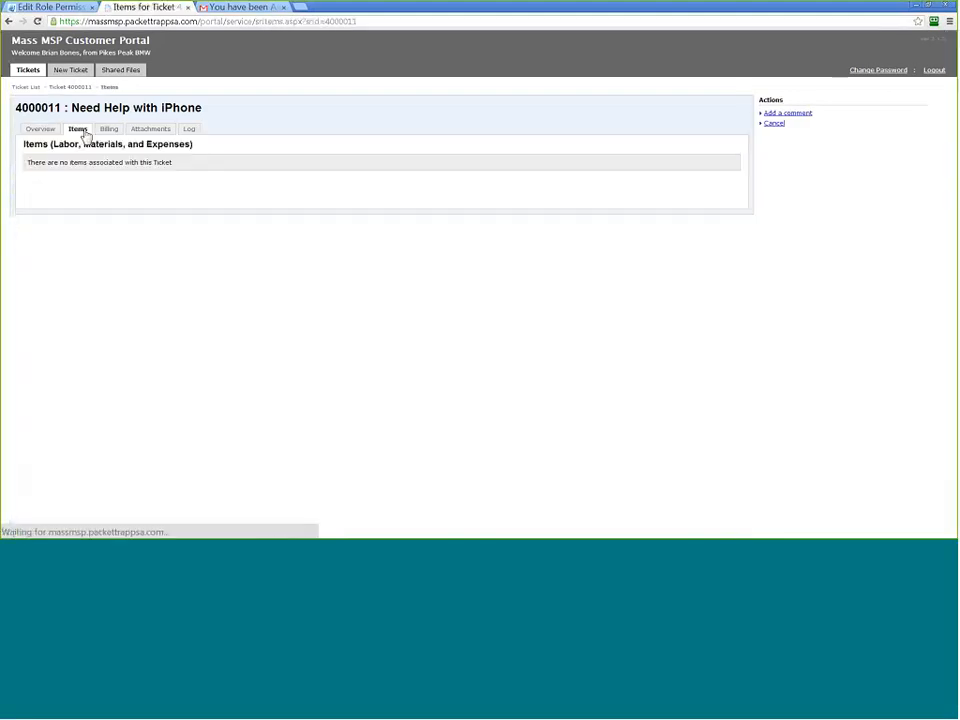
left_click(110, 131)
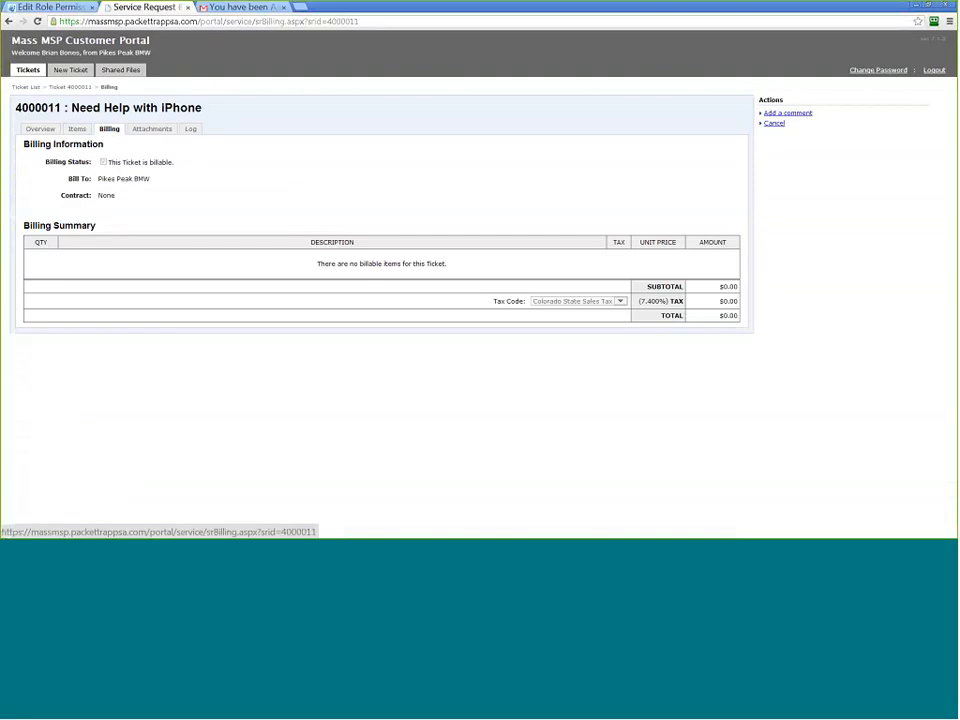
left_click(155, 131)
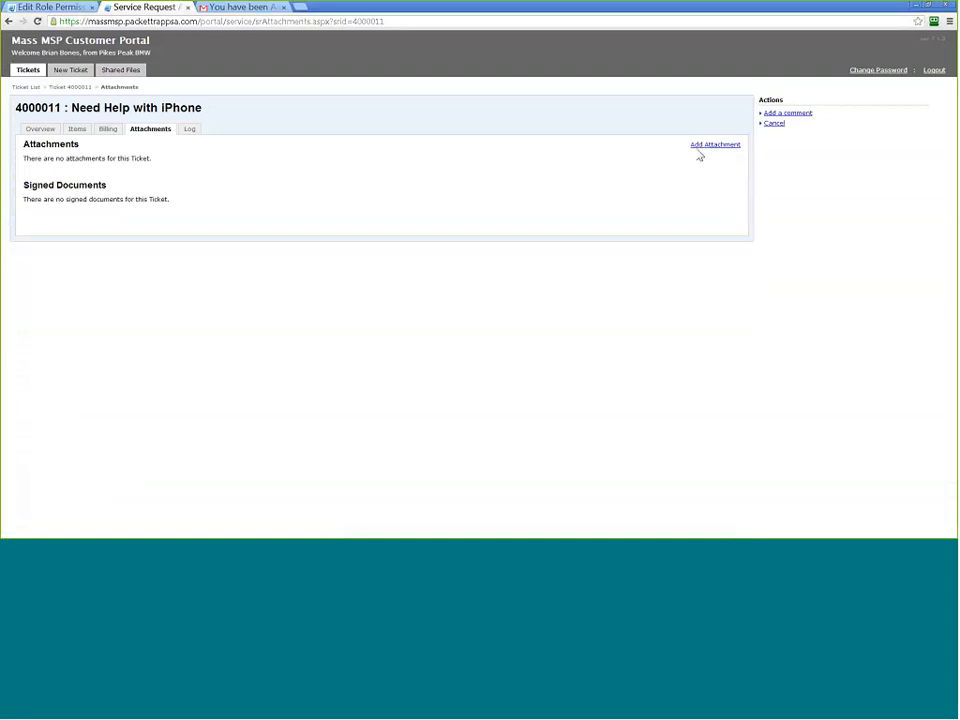
left_click(191, 130)
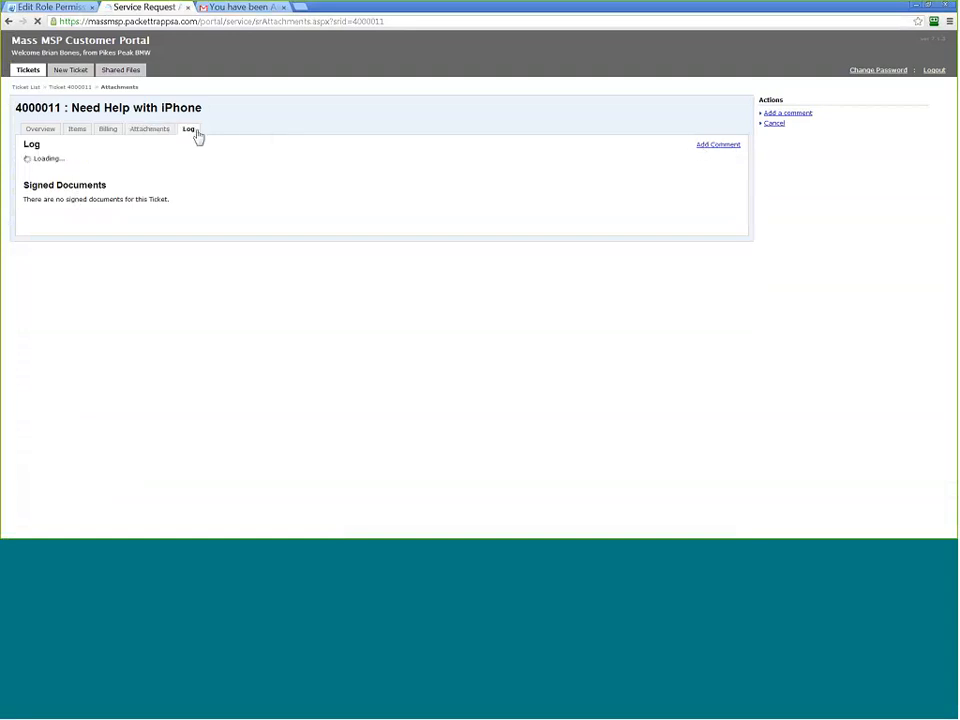
Create and save a portal ticket described "Need new PHone" for the Auto Body Shop location, with the Dell Server as equipment.
left_click(68, 70)
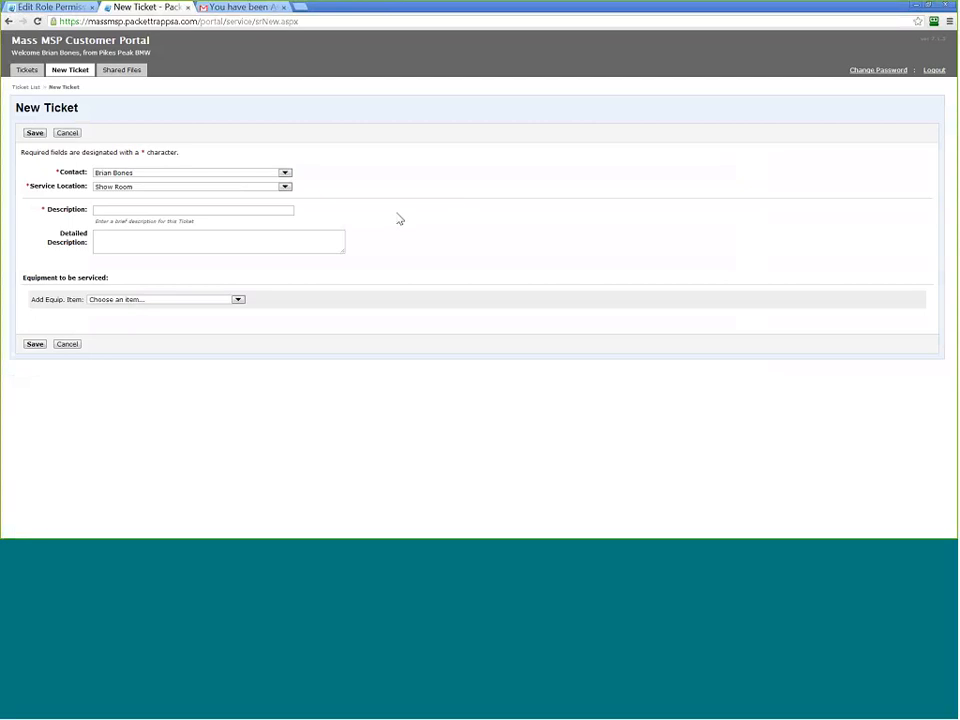
left_click(284, 187)
left_click(120, 202)
left_click(145, 209)
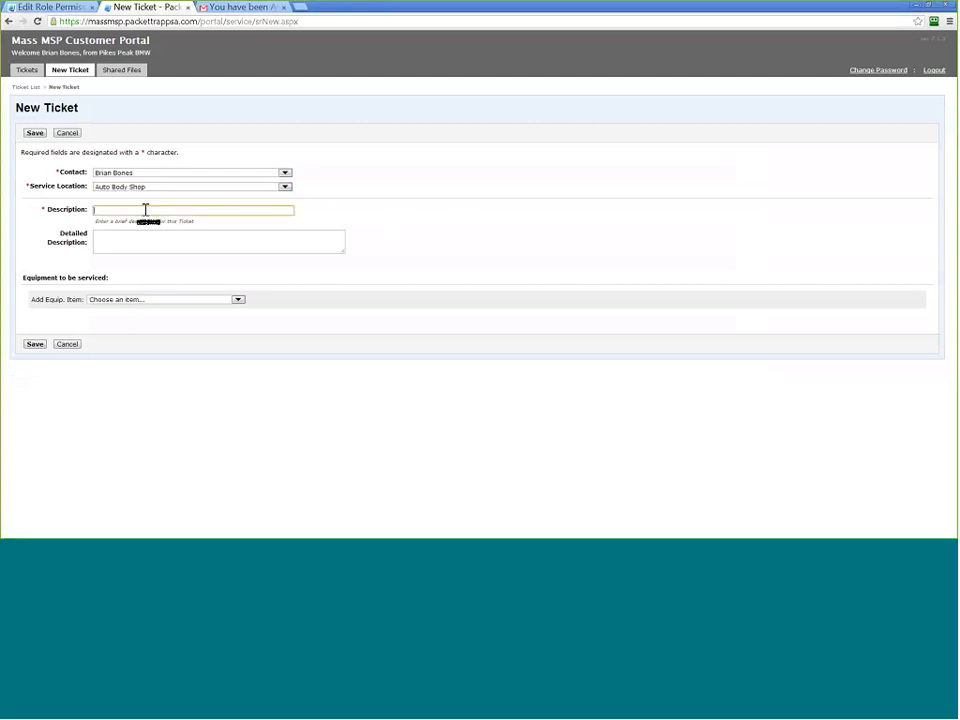
type("Need new PHone")
key("Tab")
left_click(165, 299)
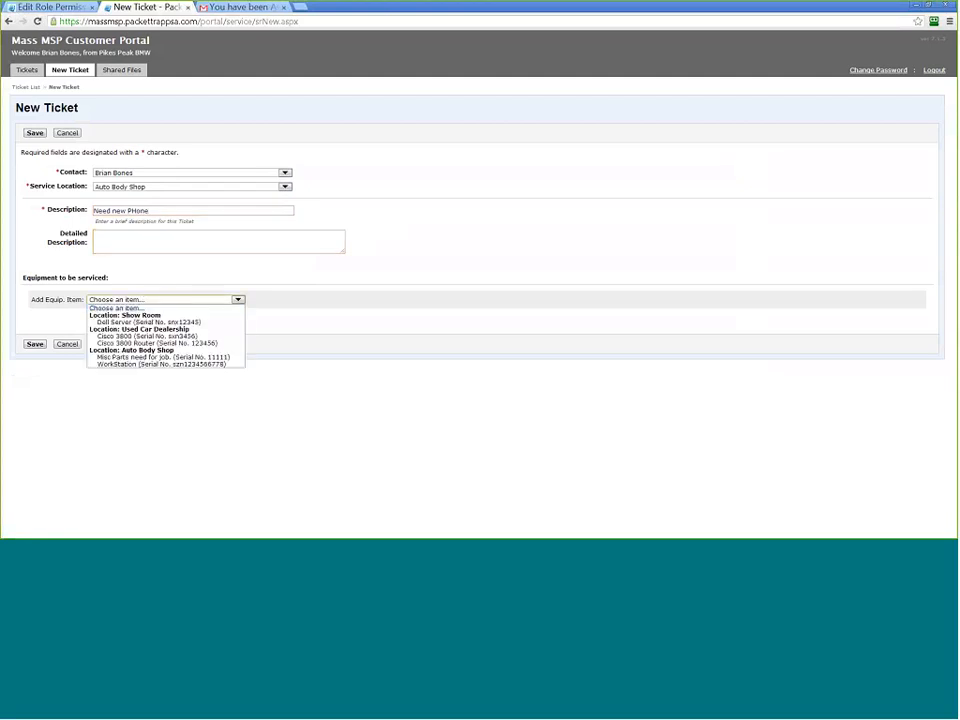
left_click(140, 322)
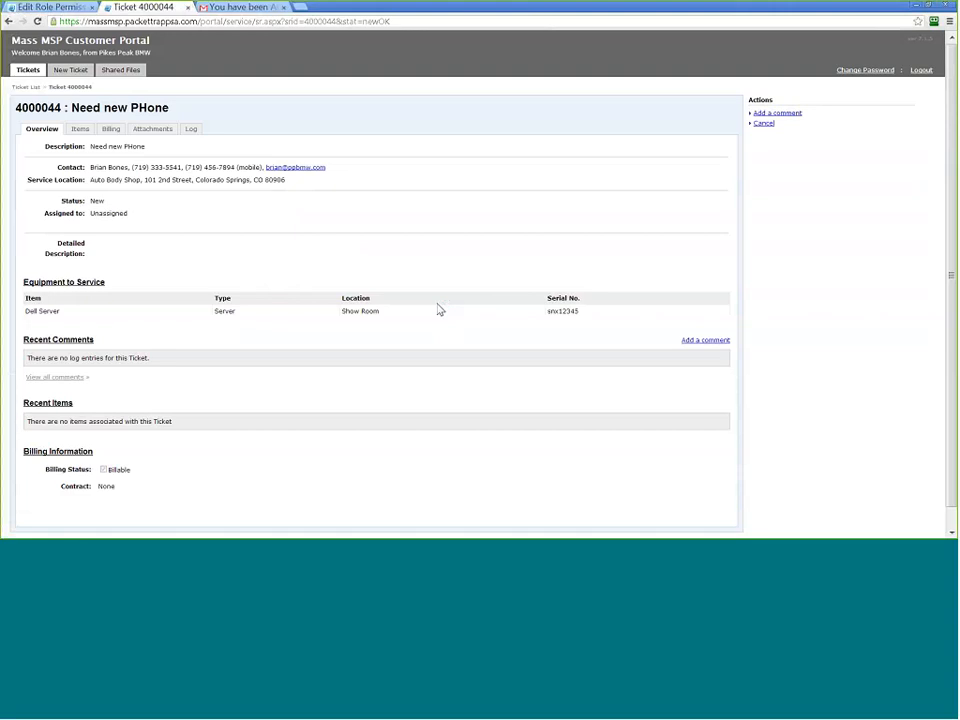
Return to PacketTrap-PSA and look over the general email settings.
left_click(52, 7)
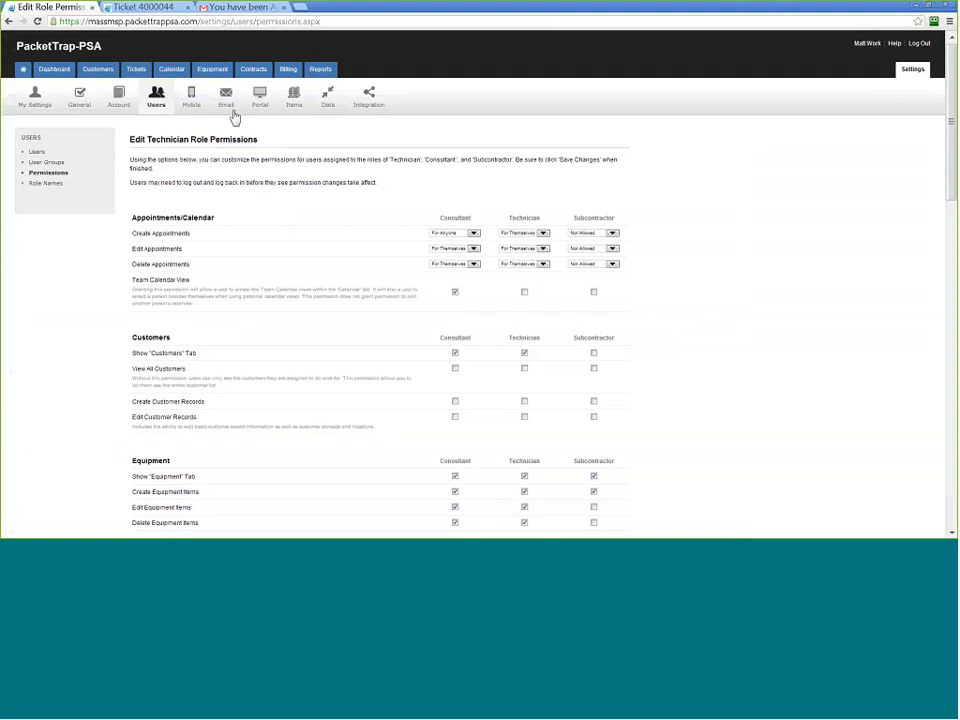
left_click(227, 100)
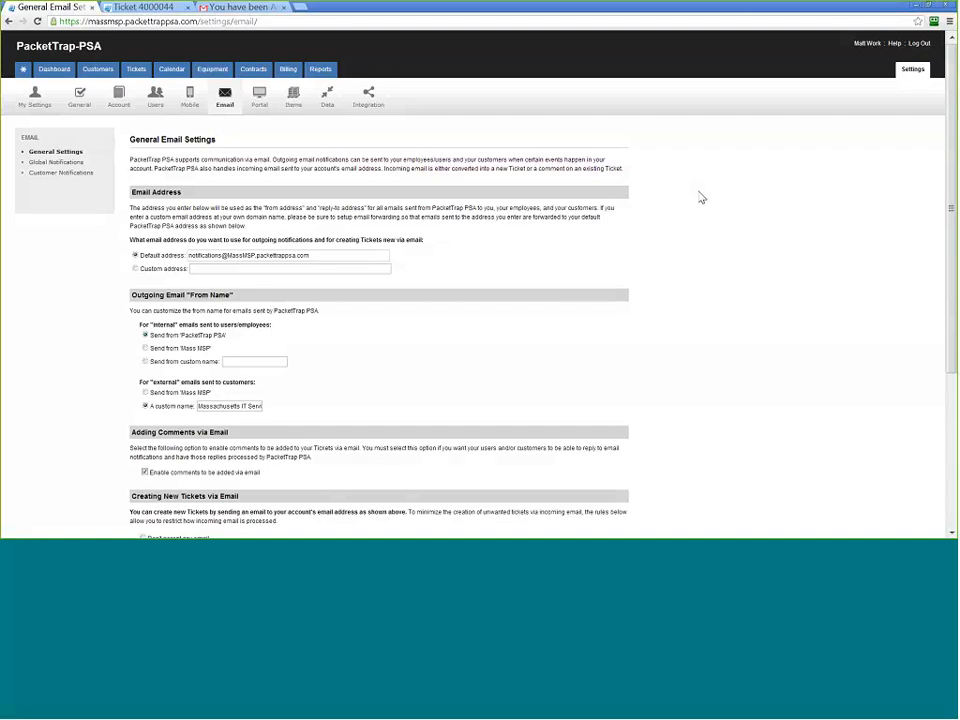
Browse the customer list and narrow it to customers starting with P.
left_click(92, 72)
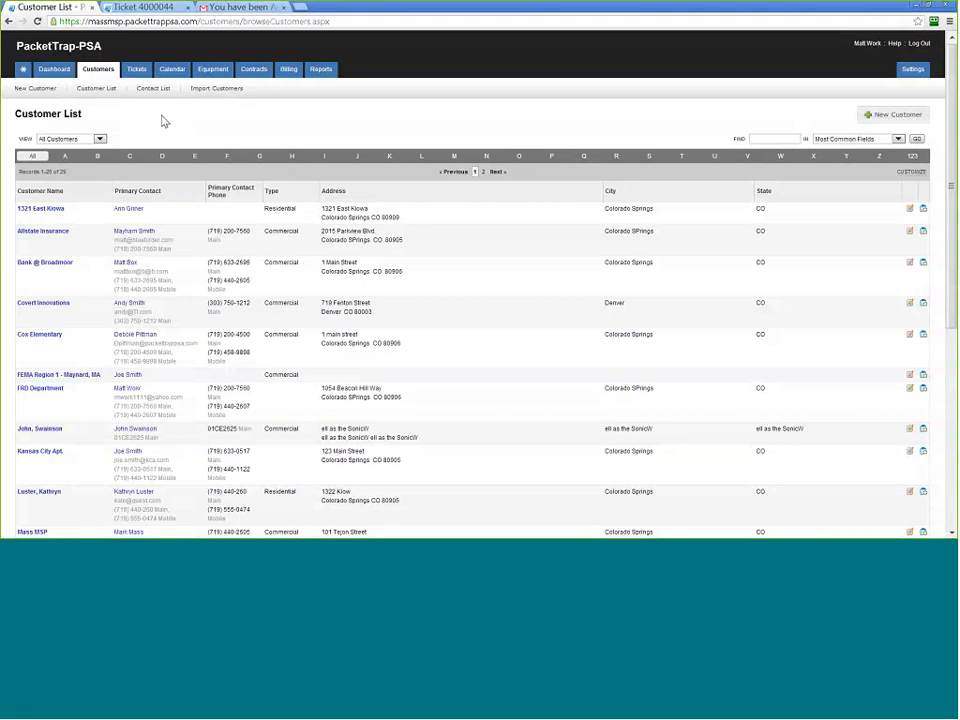
scroll(161, 124, "down", 2)
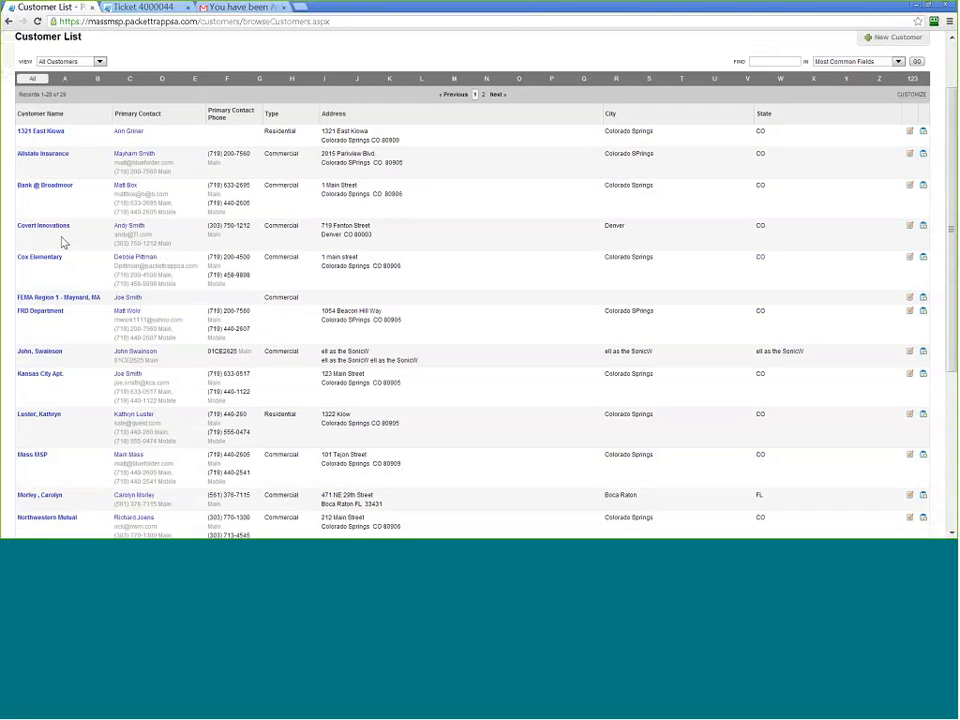
scroll(60, 283, "down", 5)
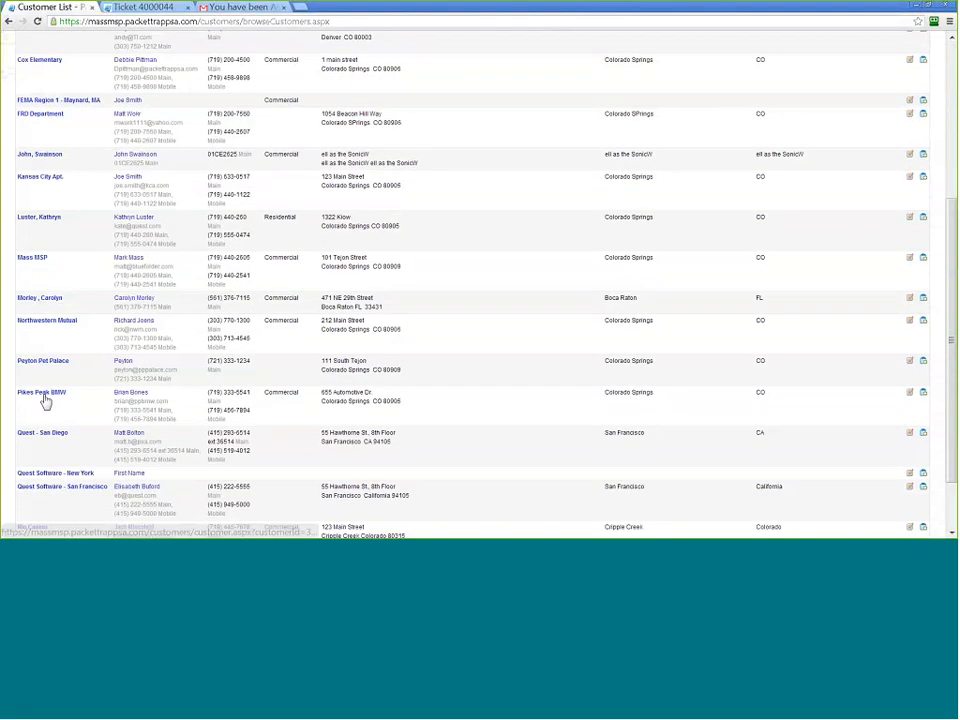
scroll(352, 152, "up", 4)
scroll(352, 152, "up", 2)
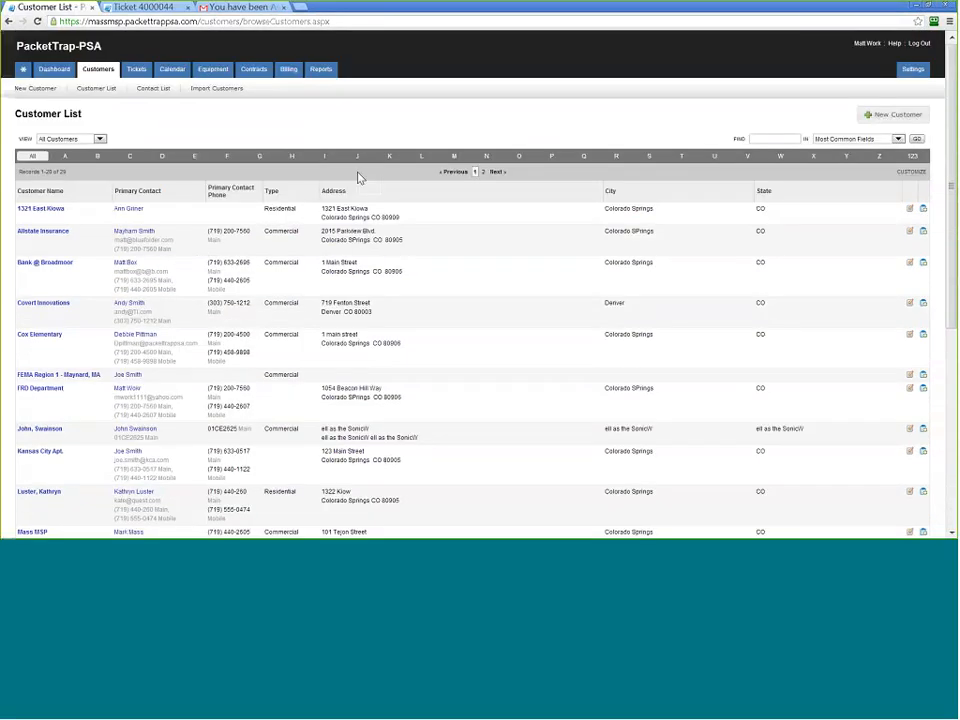
left_click(557, 157)
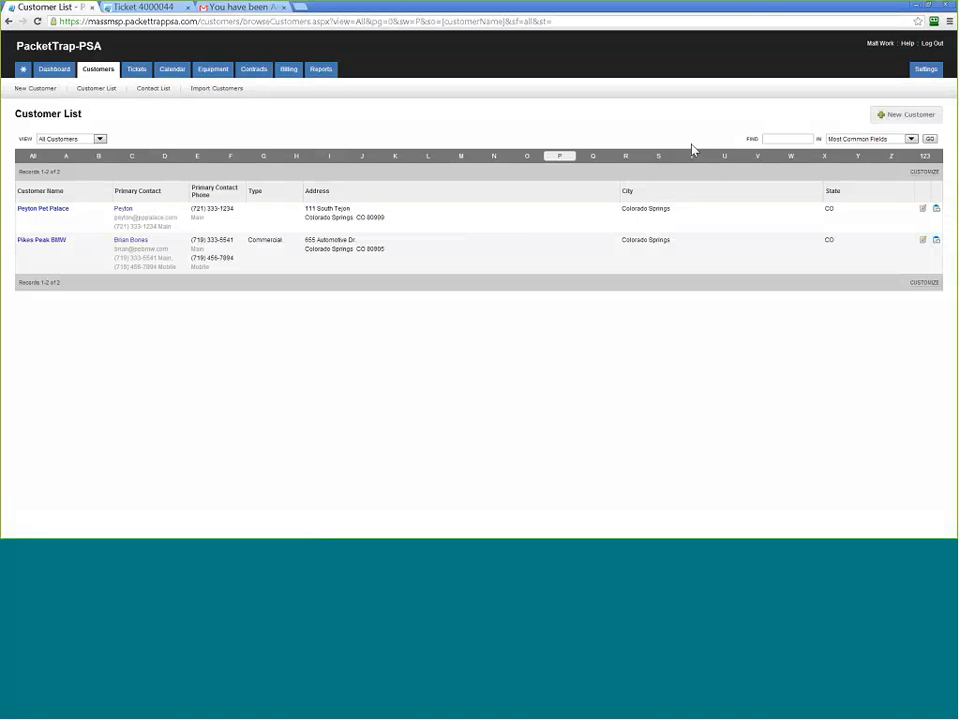
Open the Pikes Peak BMW record and examine its service history, comments, active contracts, additional information and billing details.
left_click(41, 240)
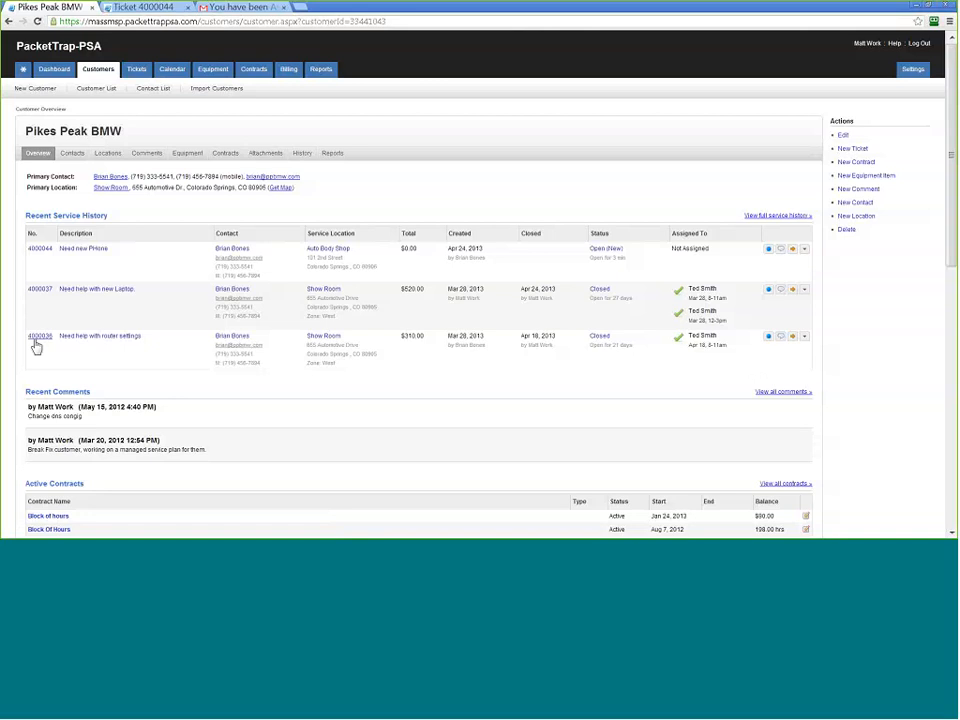
scroll(21, 330, "down", 2)
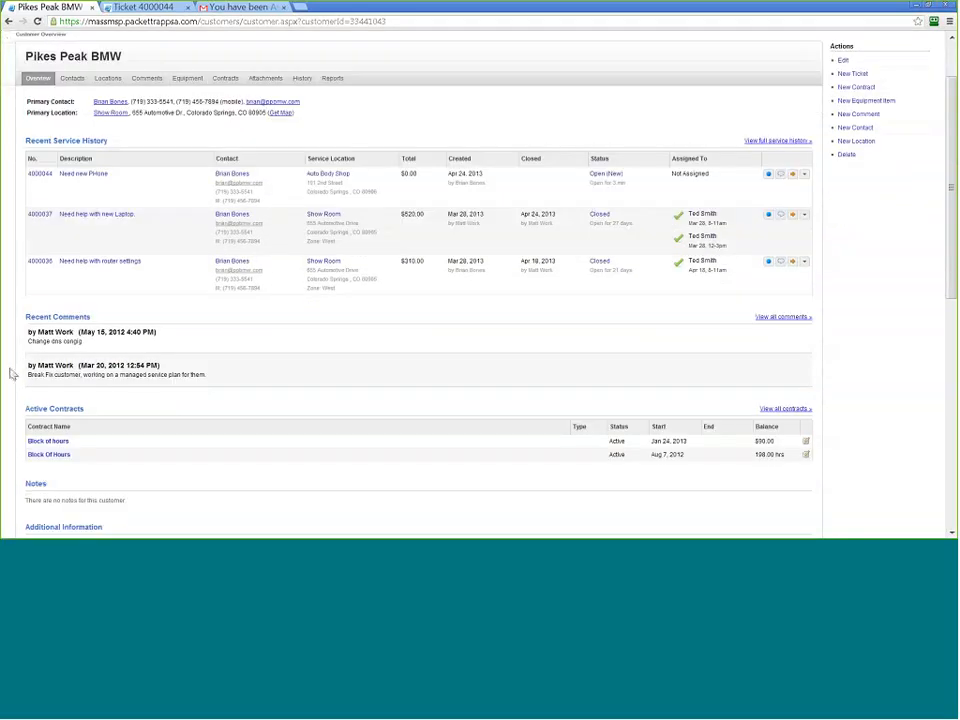
scroll(12, 374, "down", 3)
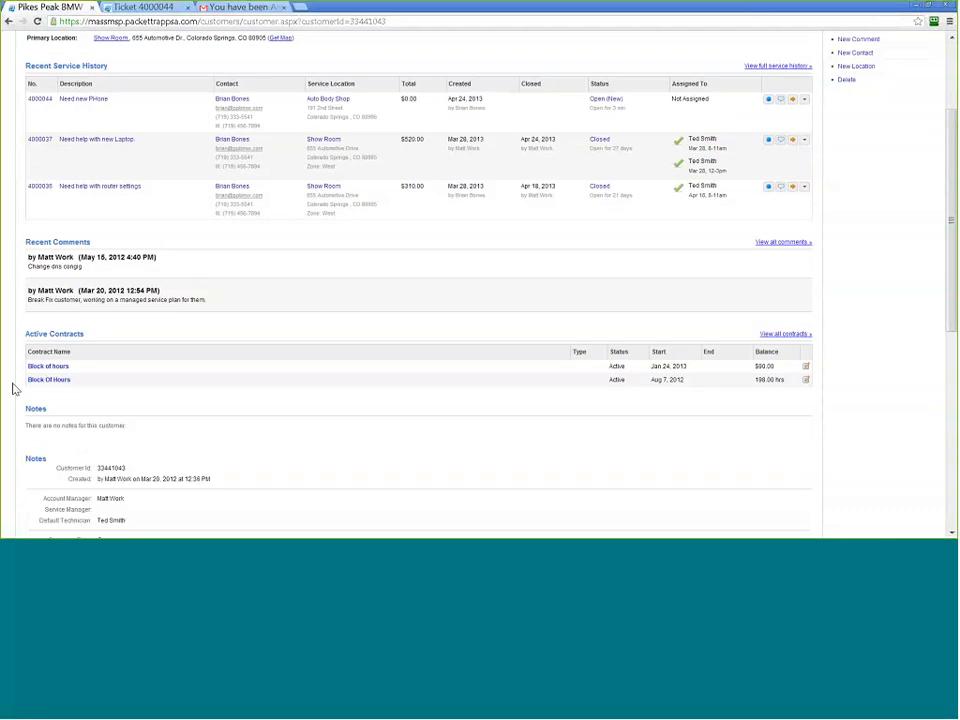
scroll(13, 388, "down", 3)
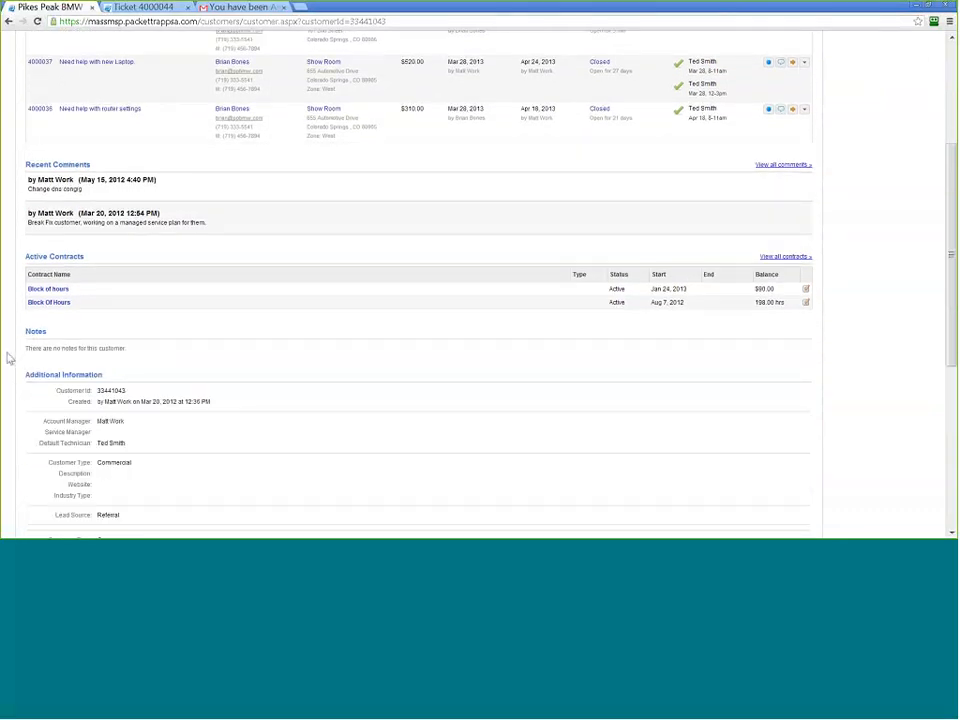
scroll(8, 360, "down", 4)
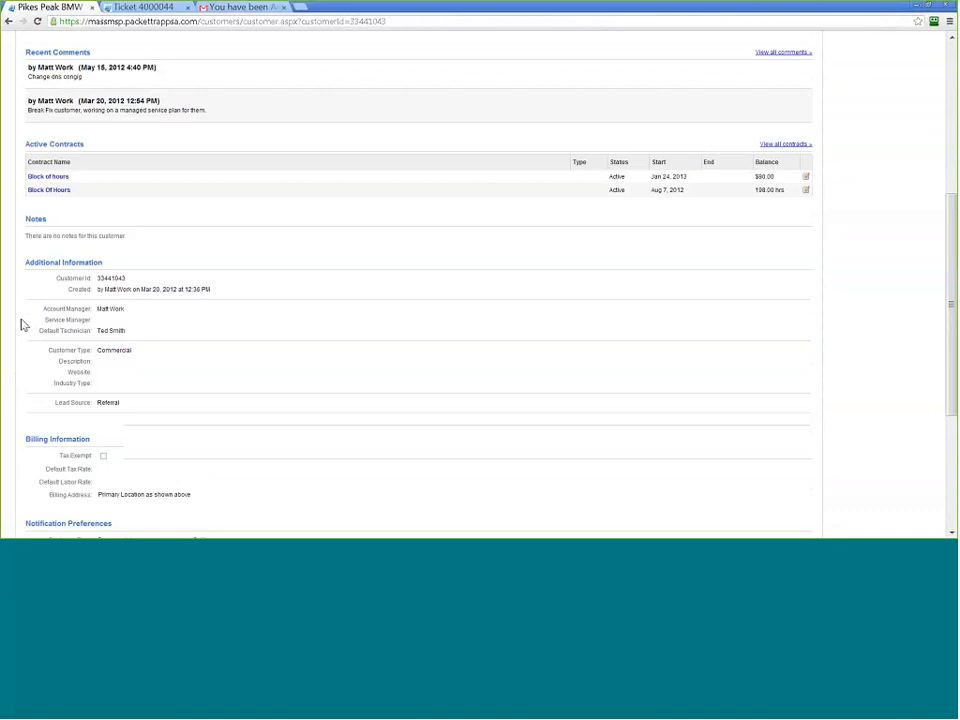
Examine the notification preferences in the Pikes Peak BMW customer overview.
scroll(22, 330, "down", 3)
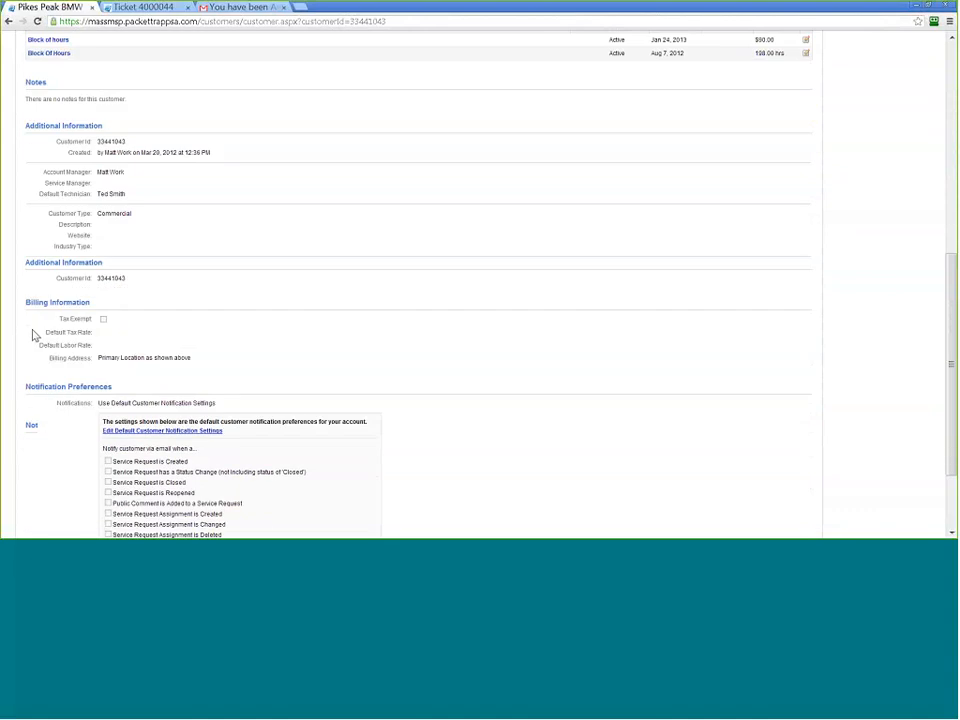
scroll(26, 358, "down", 3)
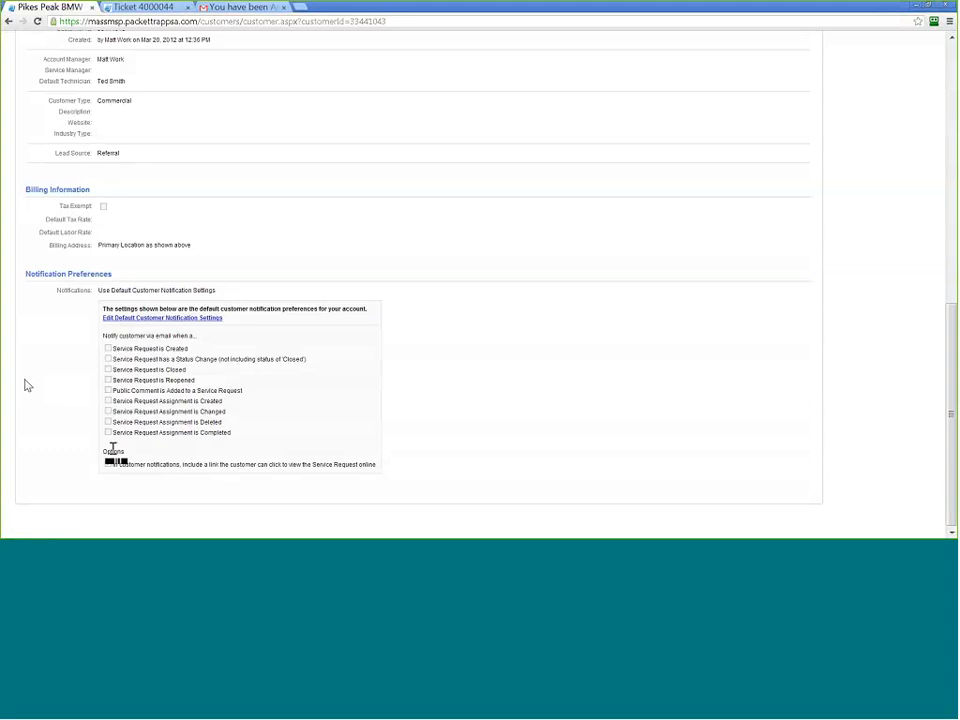
scroll(113, 447, "up", 10)
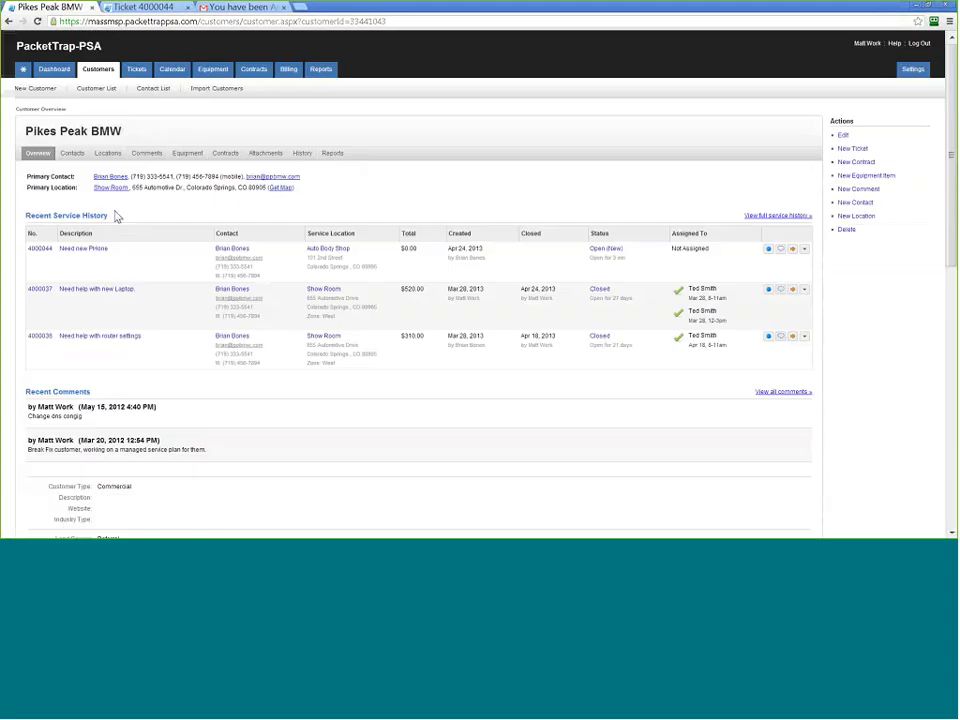
Look through the Pikes Peak BMW contacts, locations, comments, equipment, contracts, service history and available reports.
left_click(74, 155)
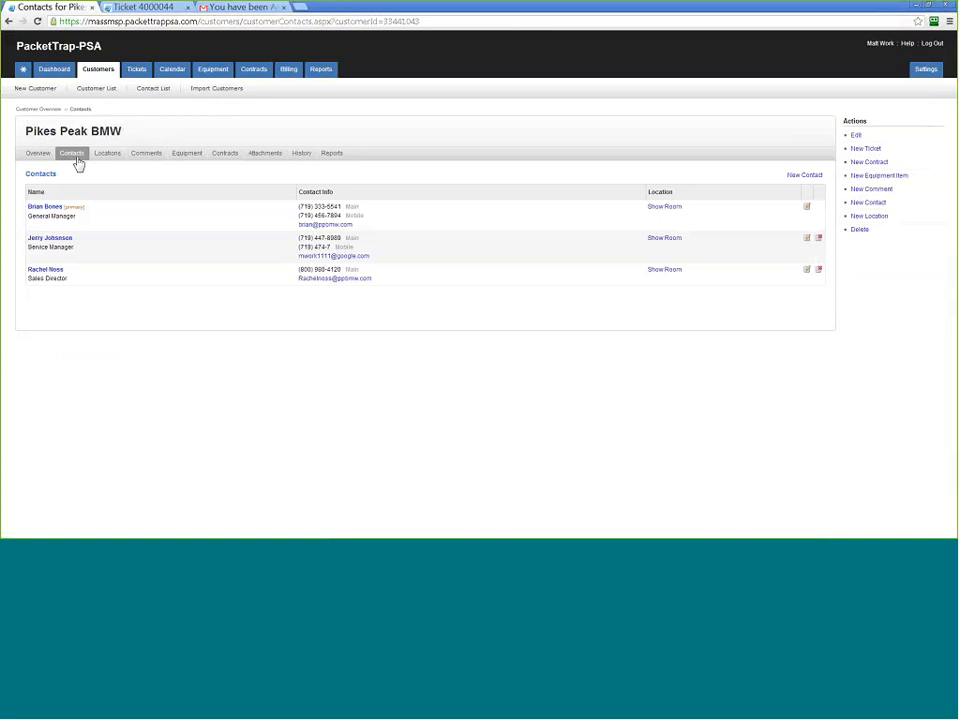
left_click(107, 155)
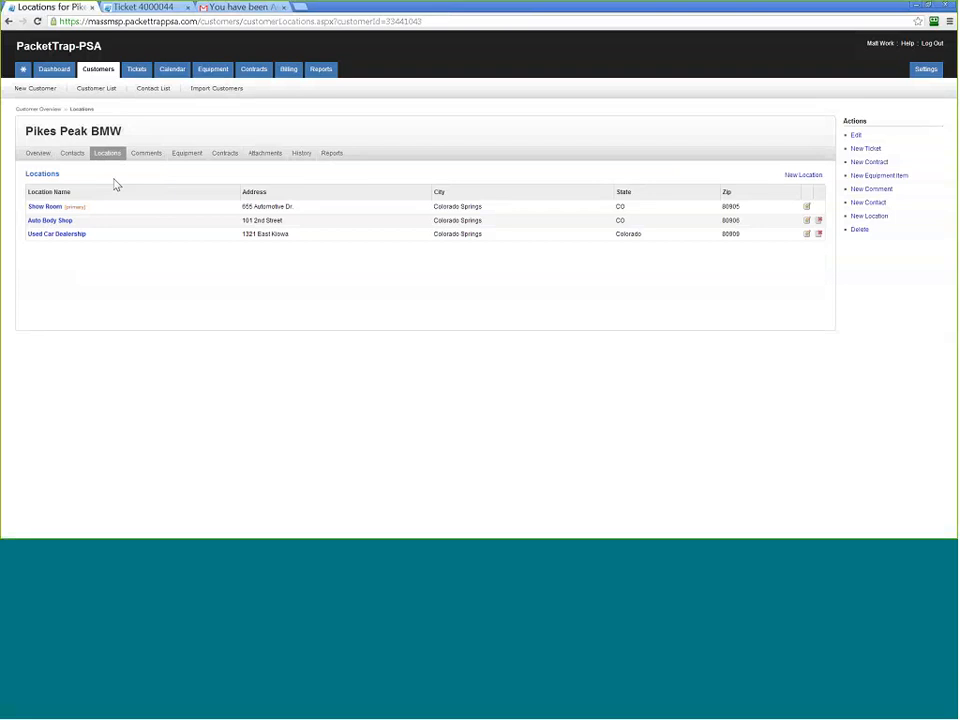
left_click(150, 158)
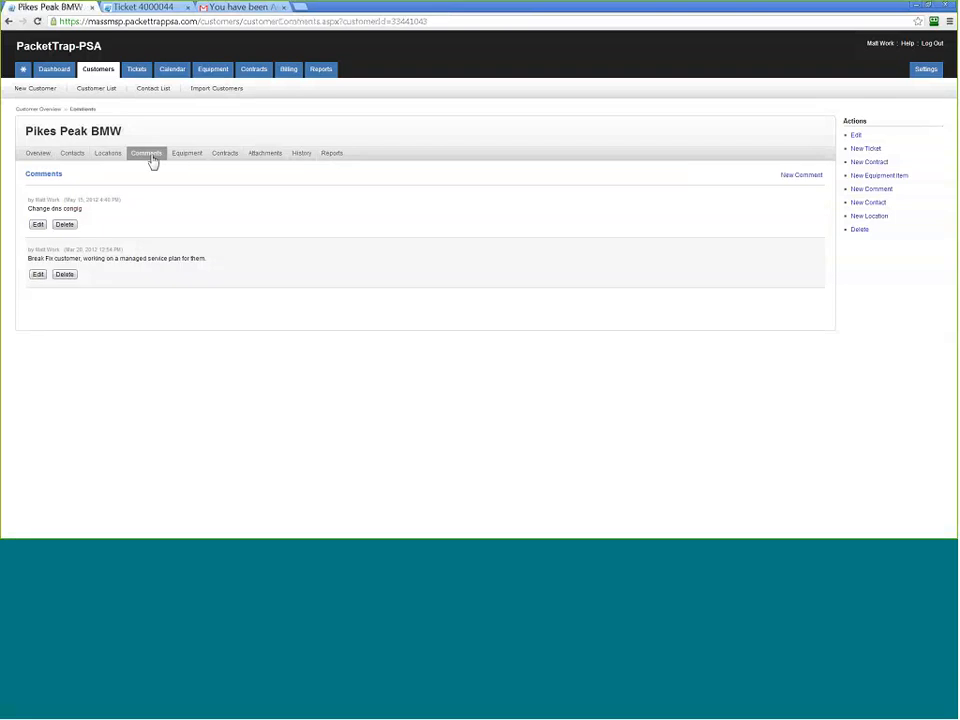
left_click(187, 154)
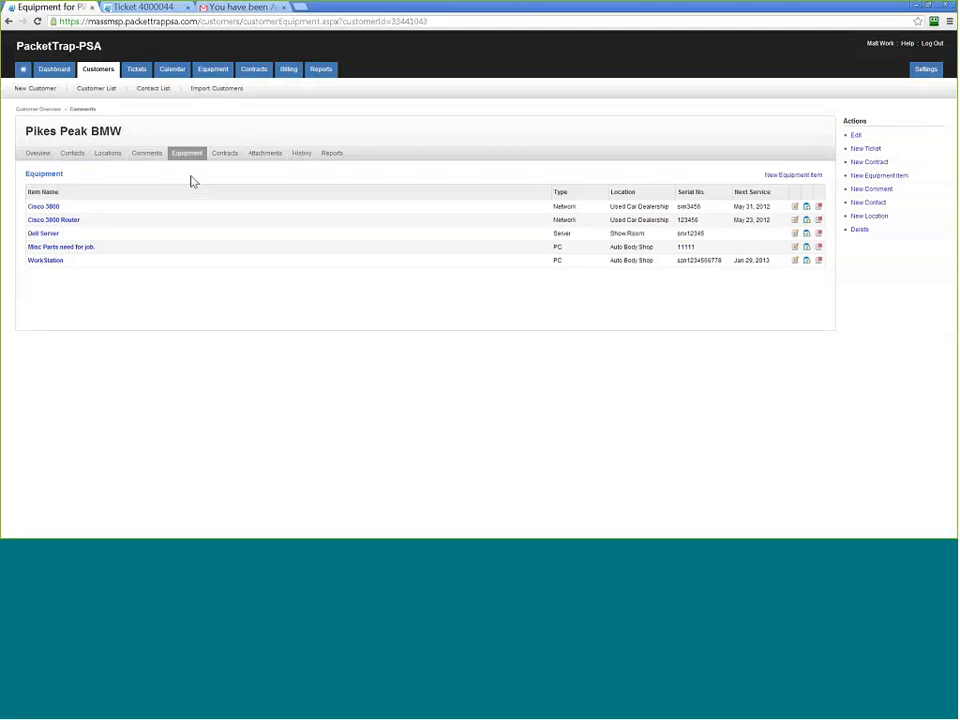
left_click(224, 156)
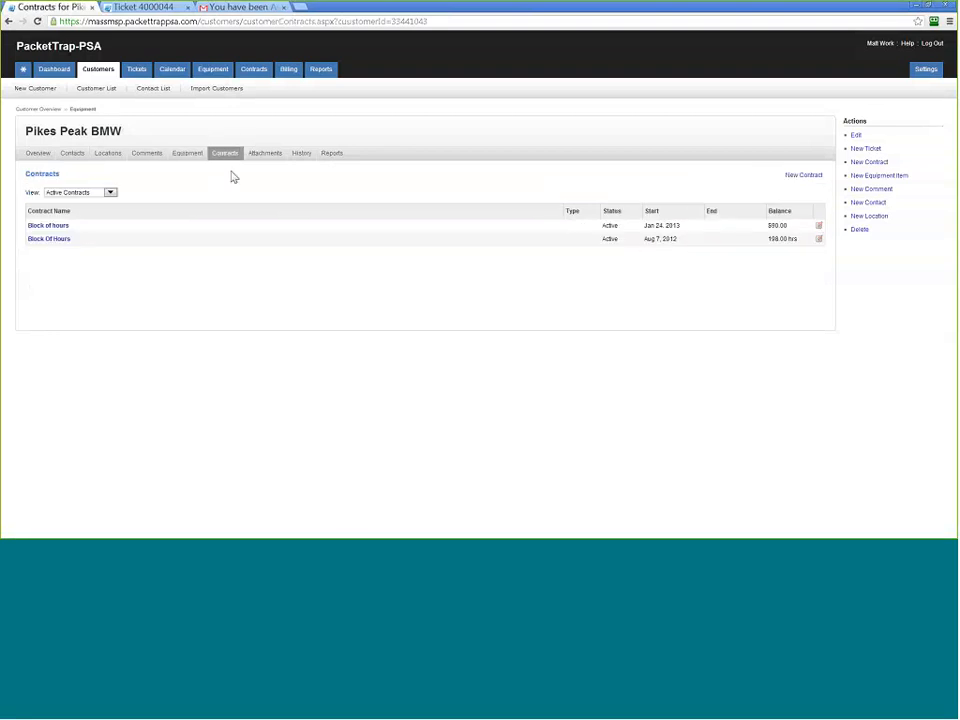
left_click(266, 156)
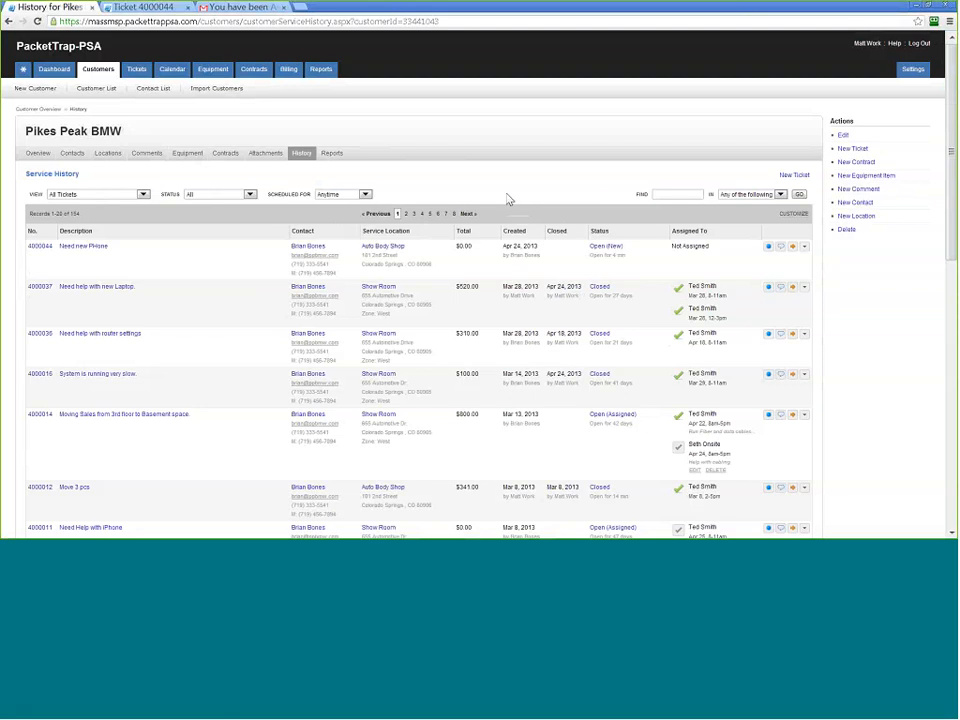
left_click(331, 153)
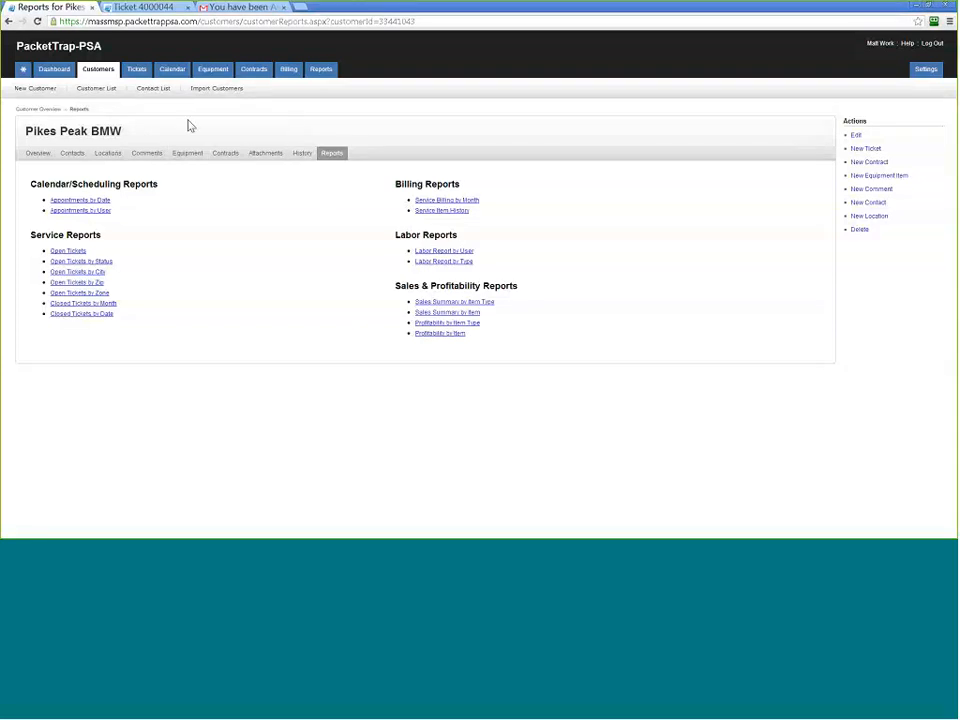
Start a new ticket for Pikes Peak BMW with the suggested description "Need help with Dell Laptop...Spilled Water on keyboard.".
left_click(861, 151)
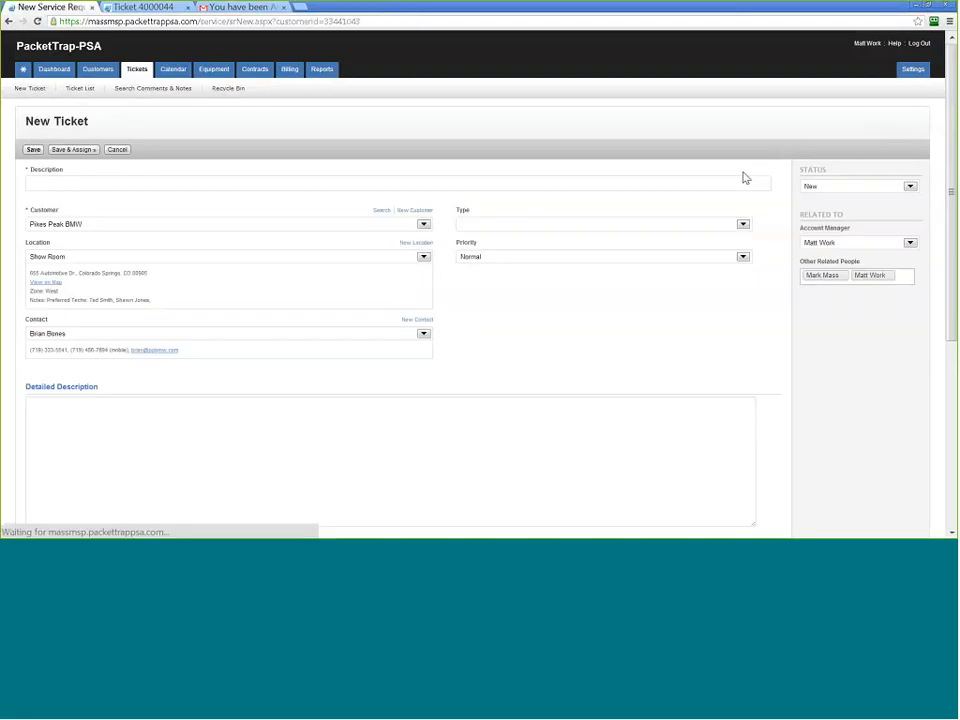
left_click(262, 185)
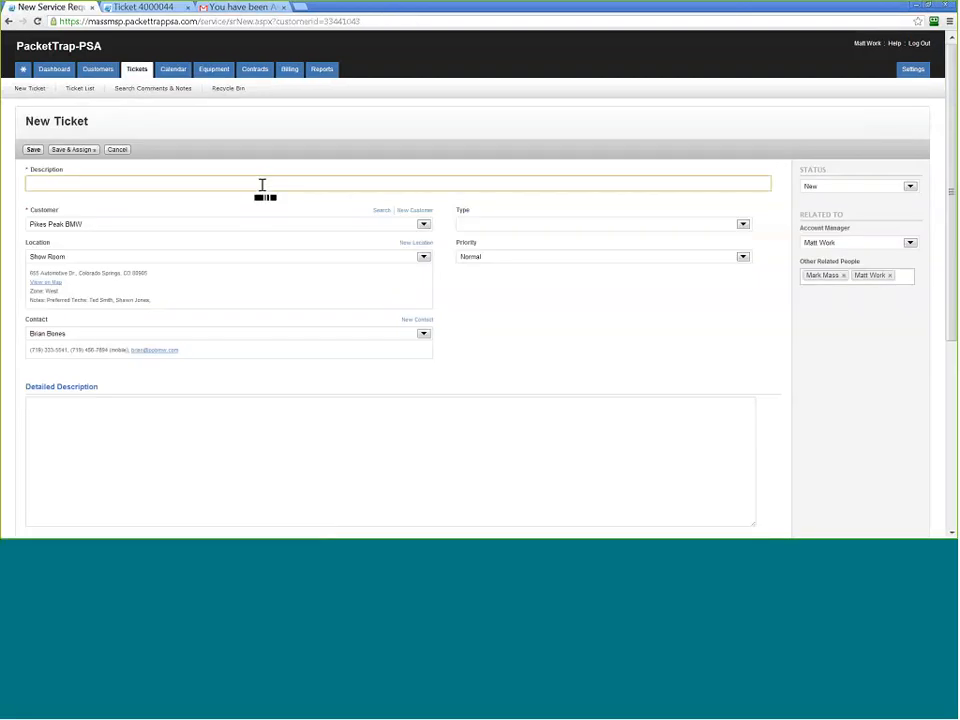
type("Ne")
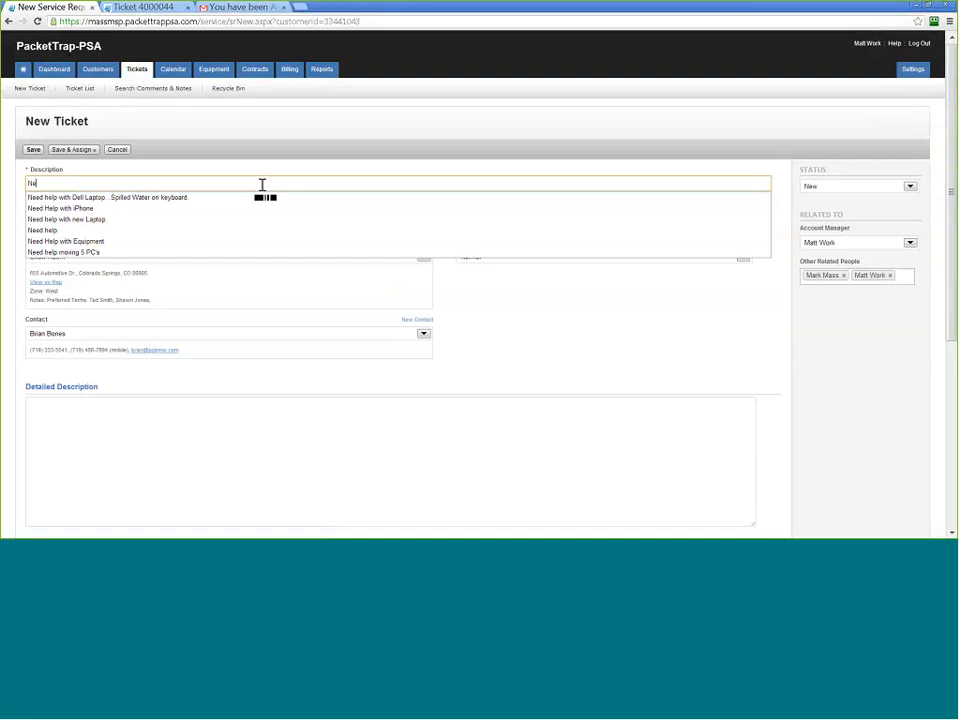
type("ed help")
left_click(186, 199)
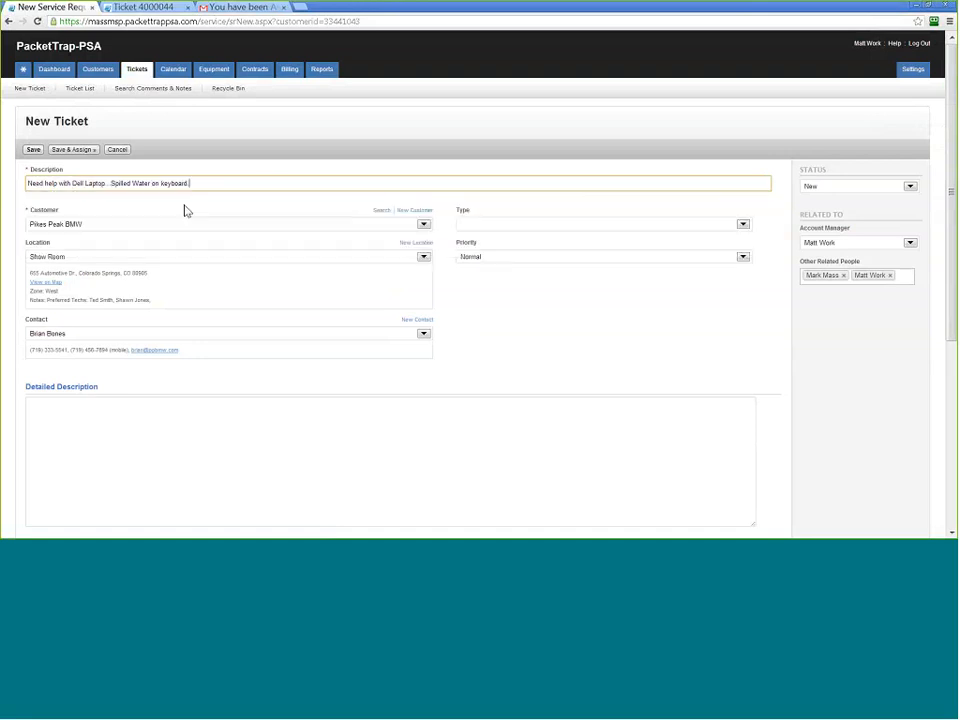
left_click(192, 212)
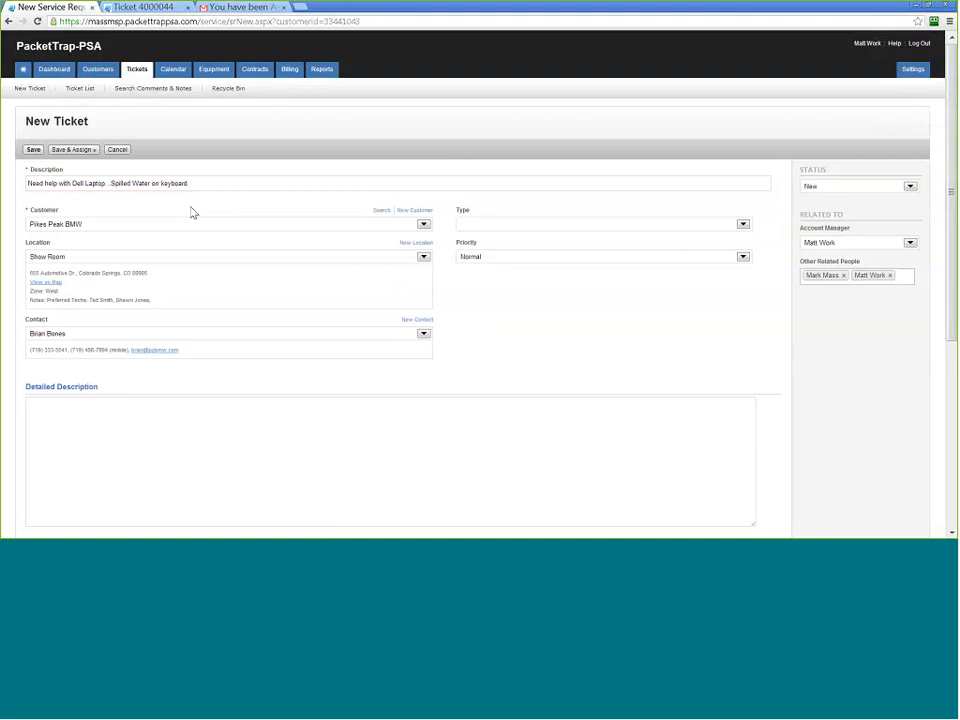
Try Auto Body Shop as the ticket's location, return it to Show Room, and keep the customer's primary contact.
left_click(90, 257)
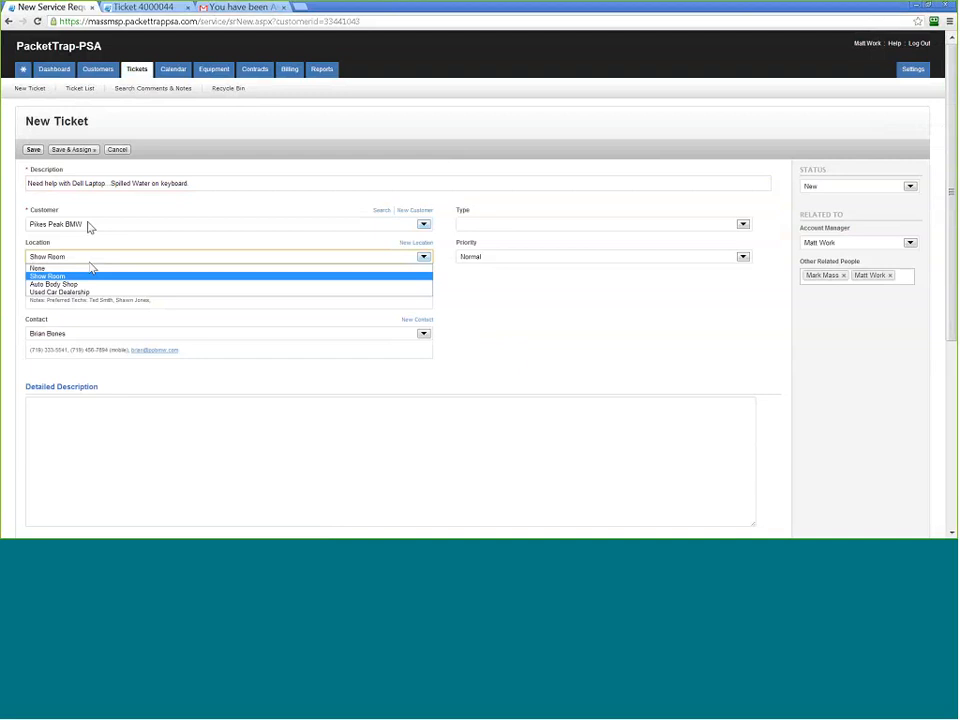
left_click(82, 284)
left_click(86, 262)
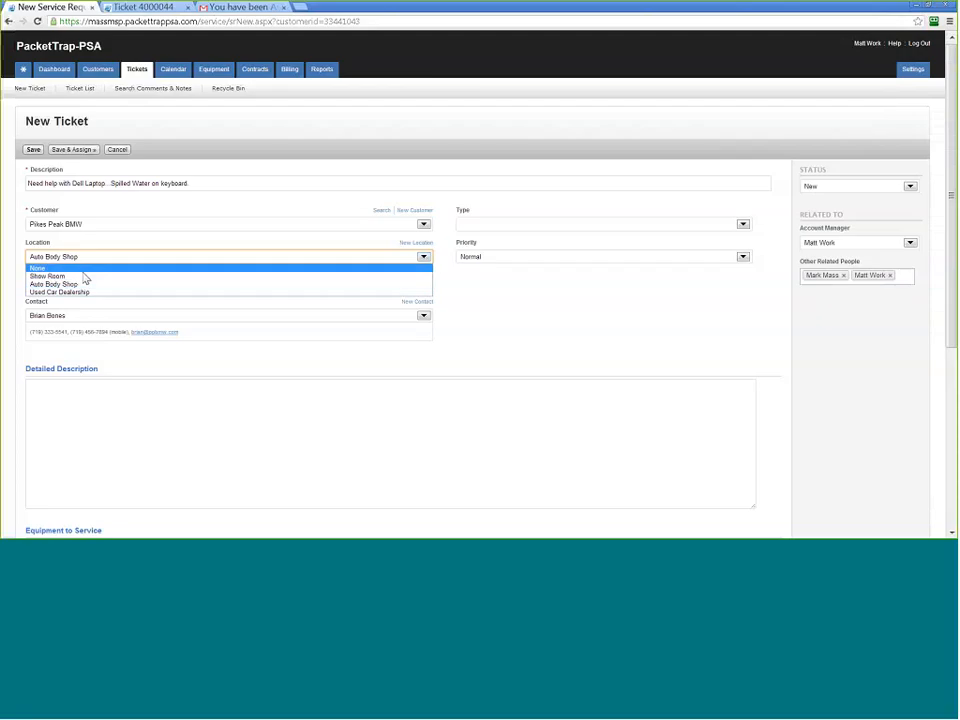
left_click(82, 276)
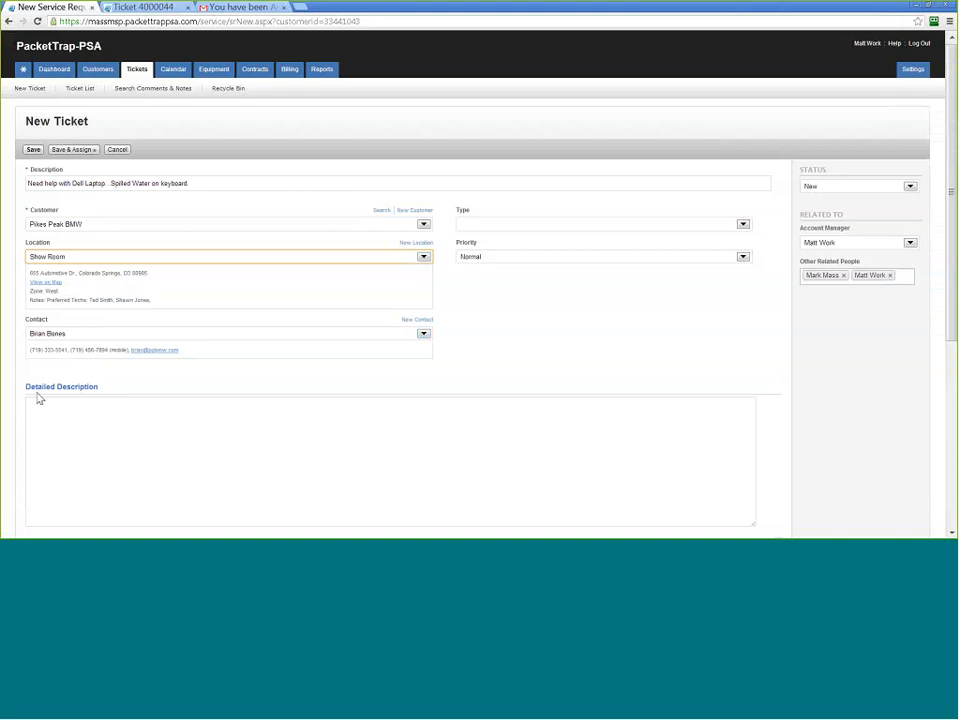
left_click(72, 334)
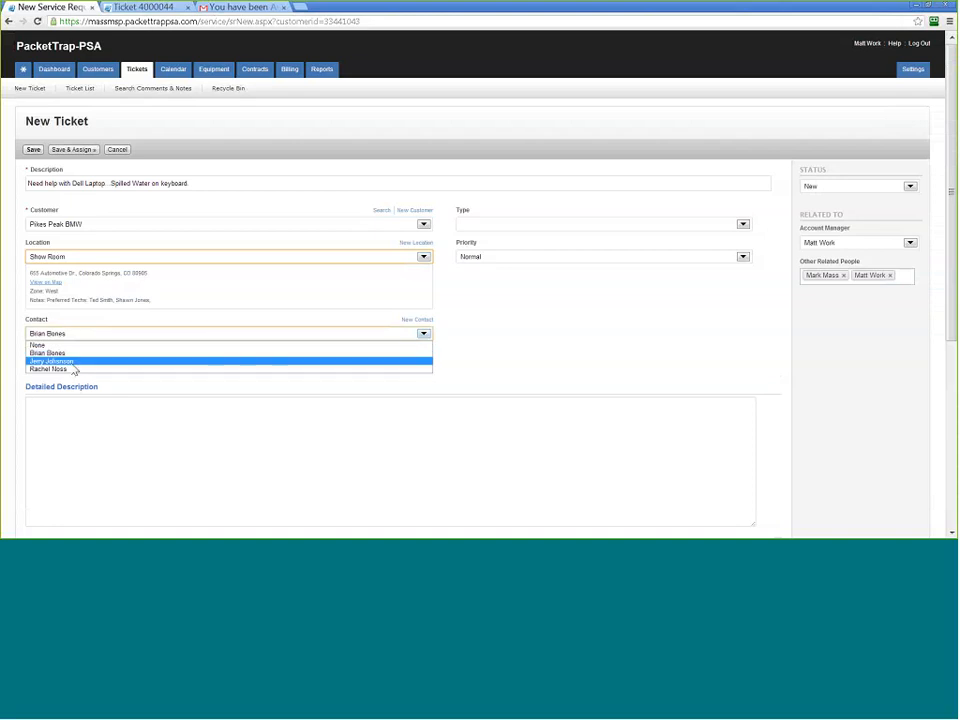
left_click(50, 353)
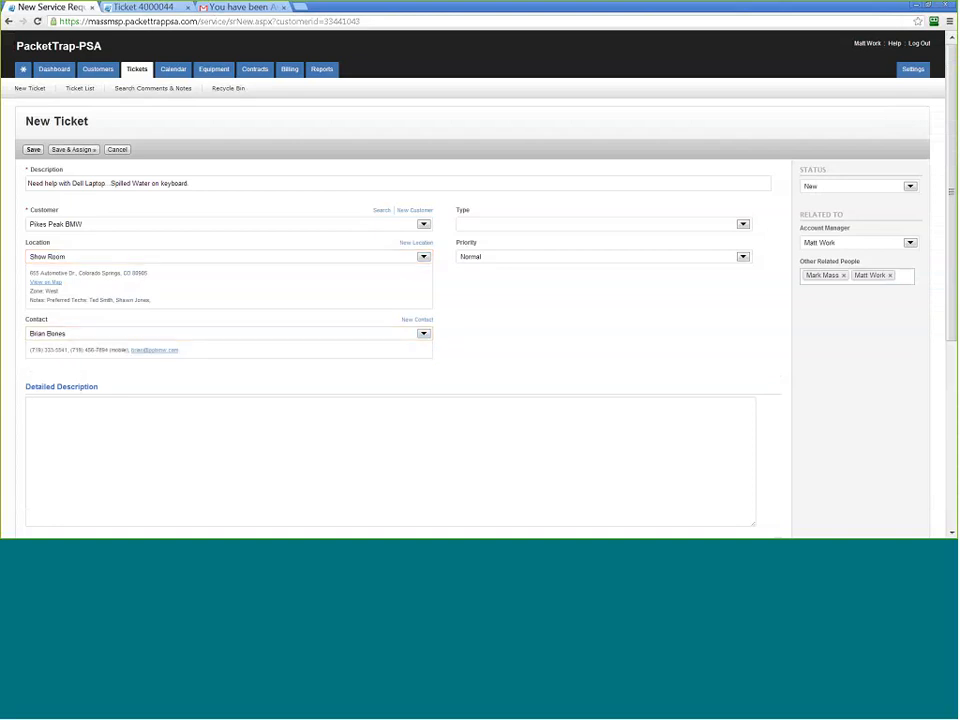
Set the ticket's type to Ticket and its priority to Critical.
left_click(506, 228)
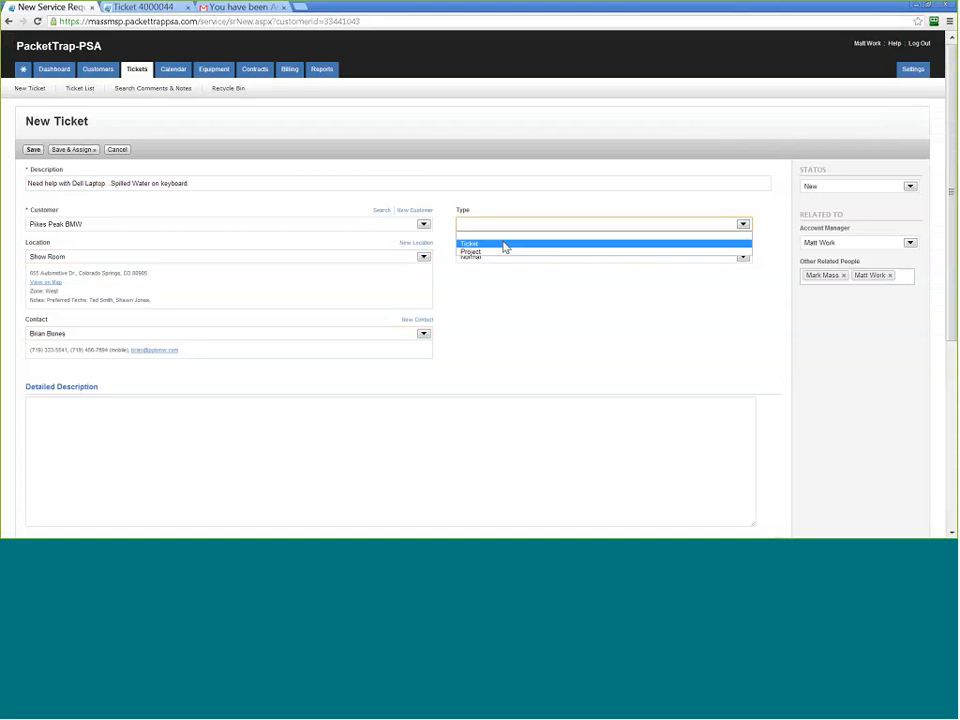
left_click(506, 242)
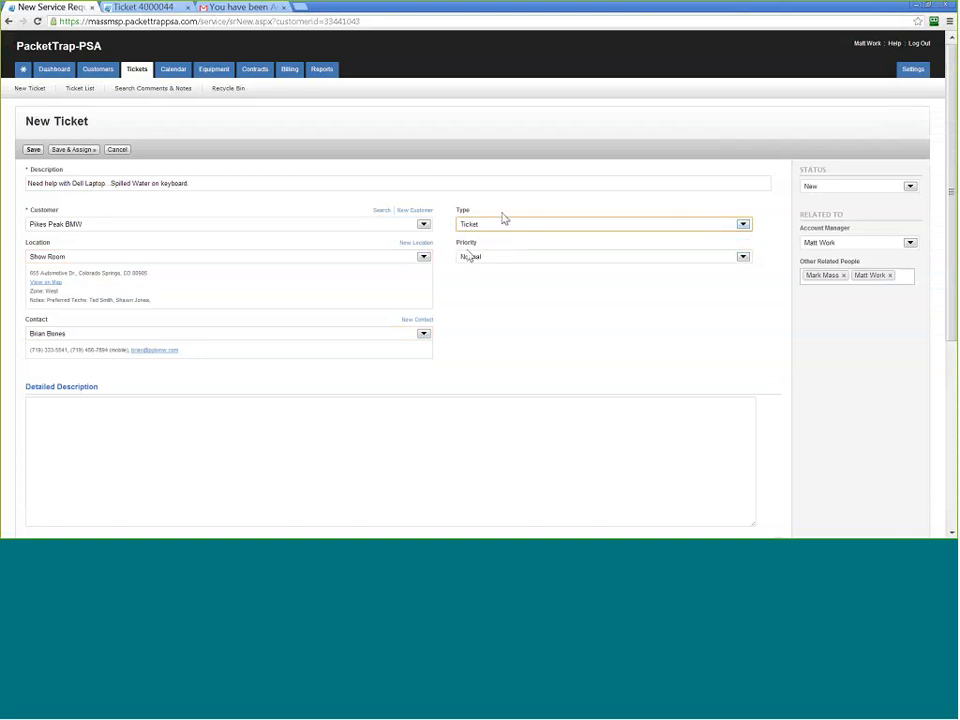
left_click(470, 257)
left_click(486, 268)
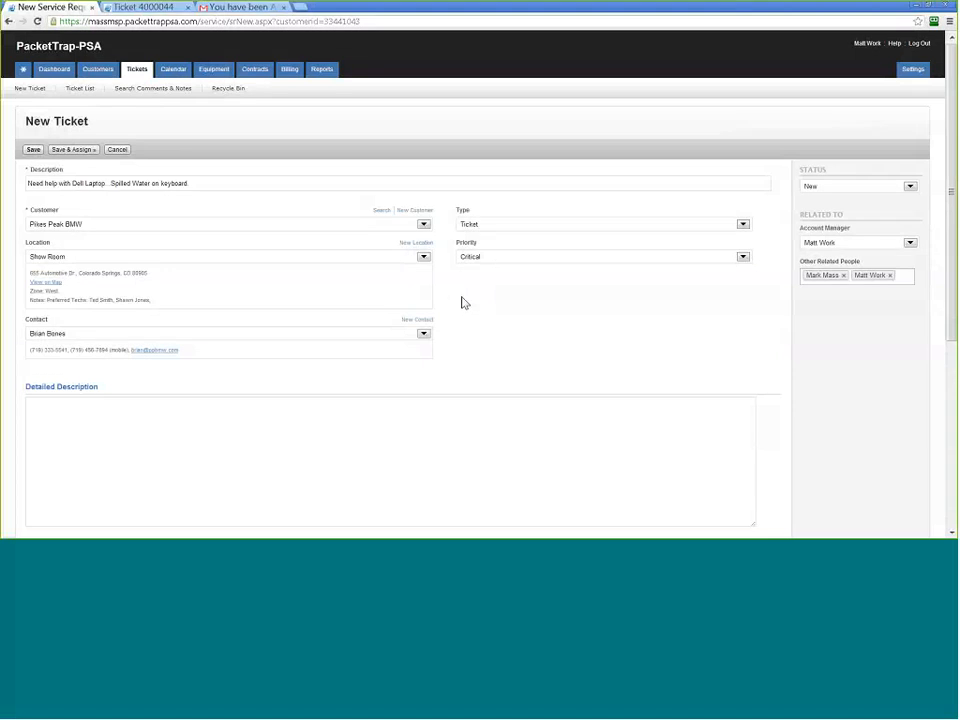
Look over the ticket's detailed description area and the equipment items available for service, without choosing one.
scroll(462, 301, "down", 2)
left_click(167, 374)
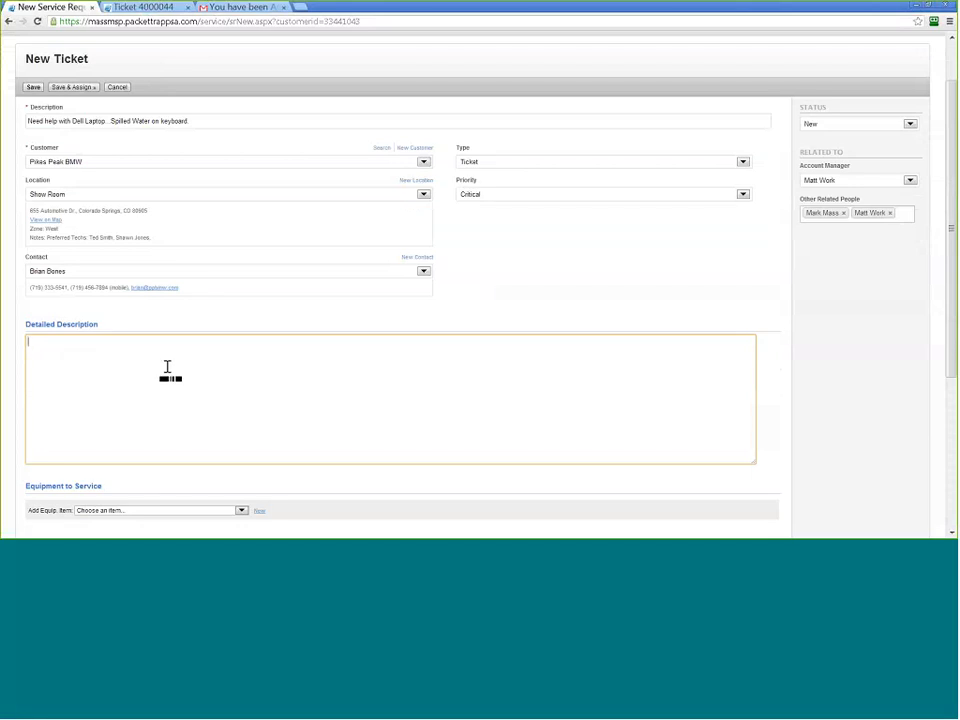
scroll(167, 370, "down", 3)
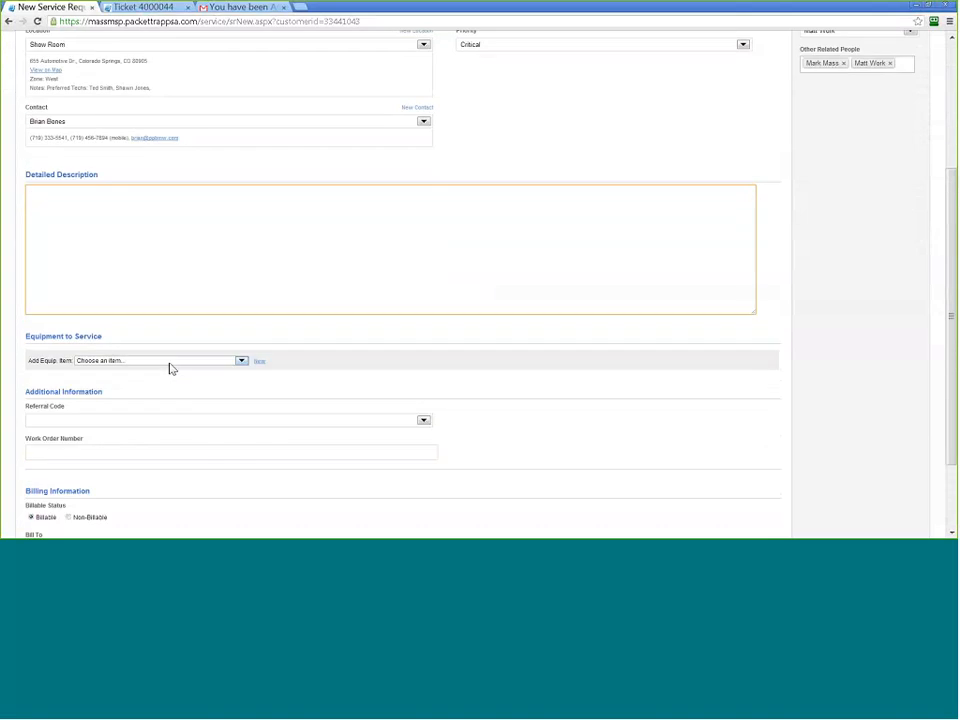
left_click(171, 362)
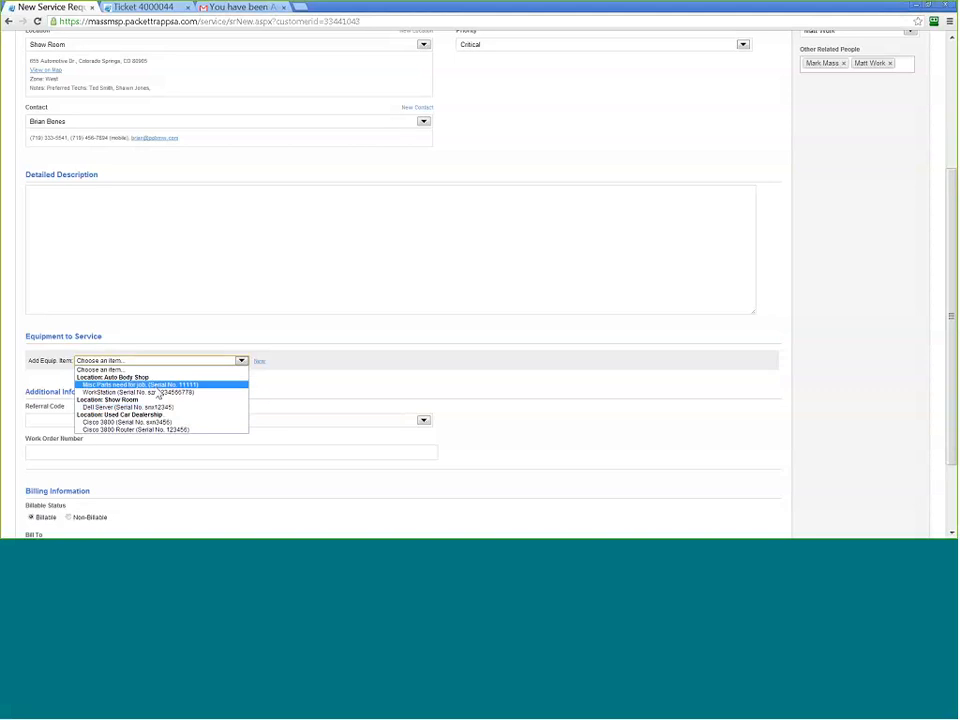
left_click(195, 341)
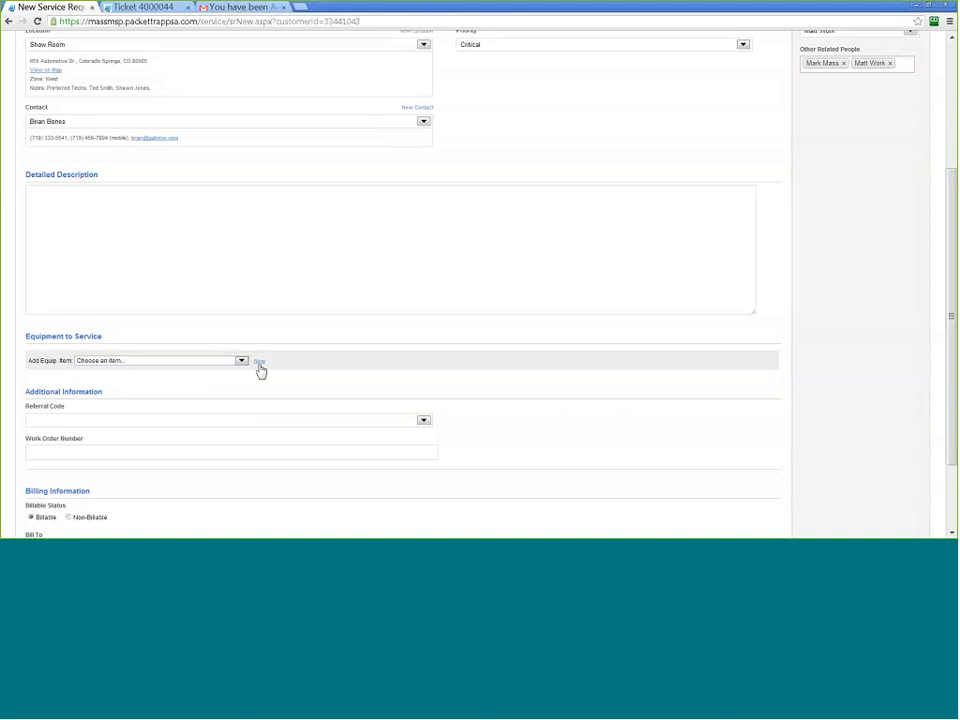
Set the ticket's referral code to Current Customer and leave the work order number blank.
scroll(260, 371, "down", 2)
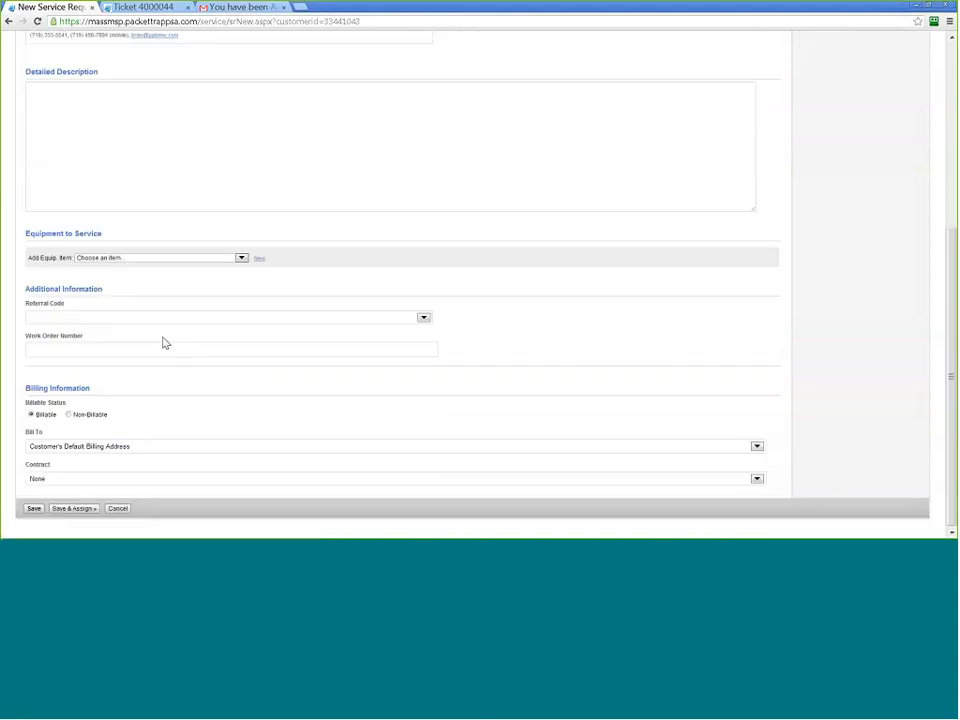
left_click(153, 318)
left_click(154, 354)
left_click(250, 318)
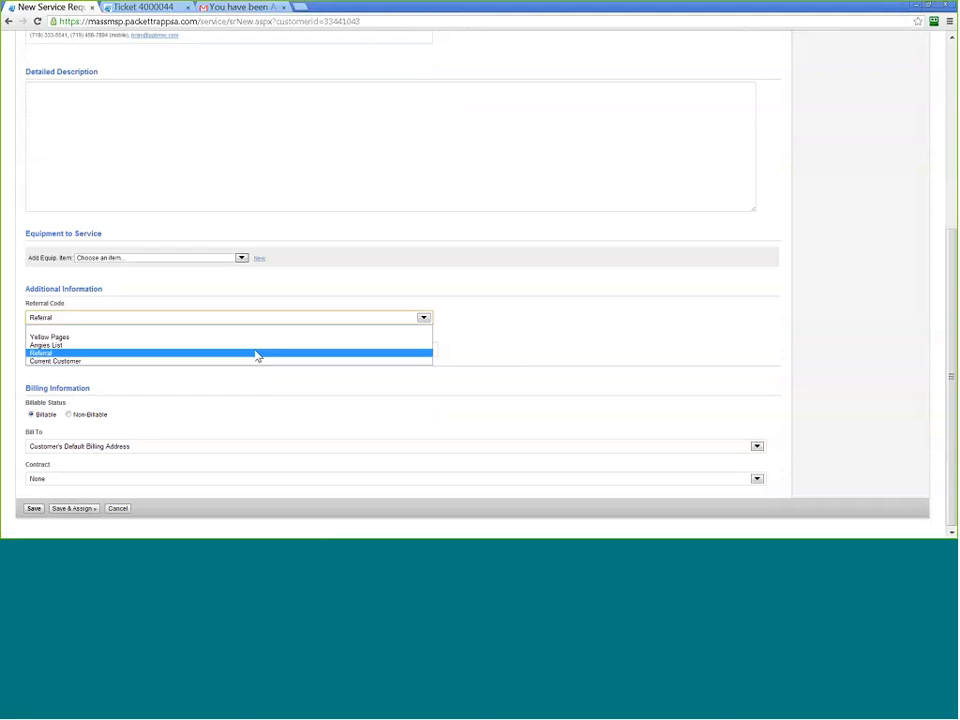
left_click(255, 363)
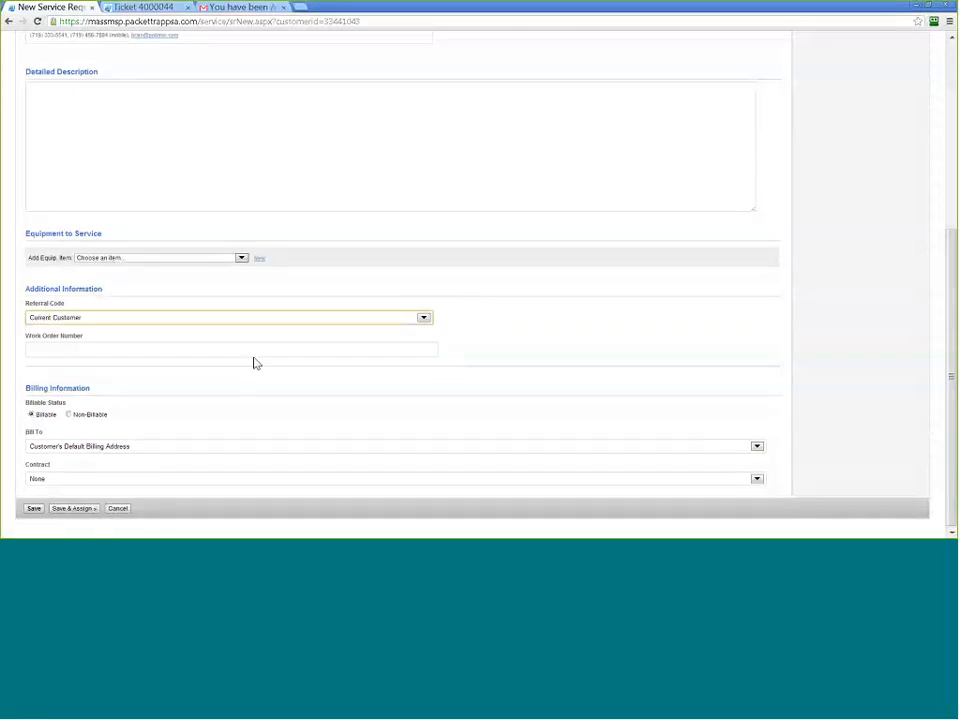
left_click(34, 354)
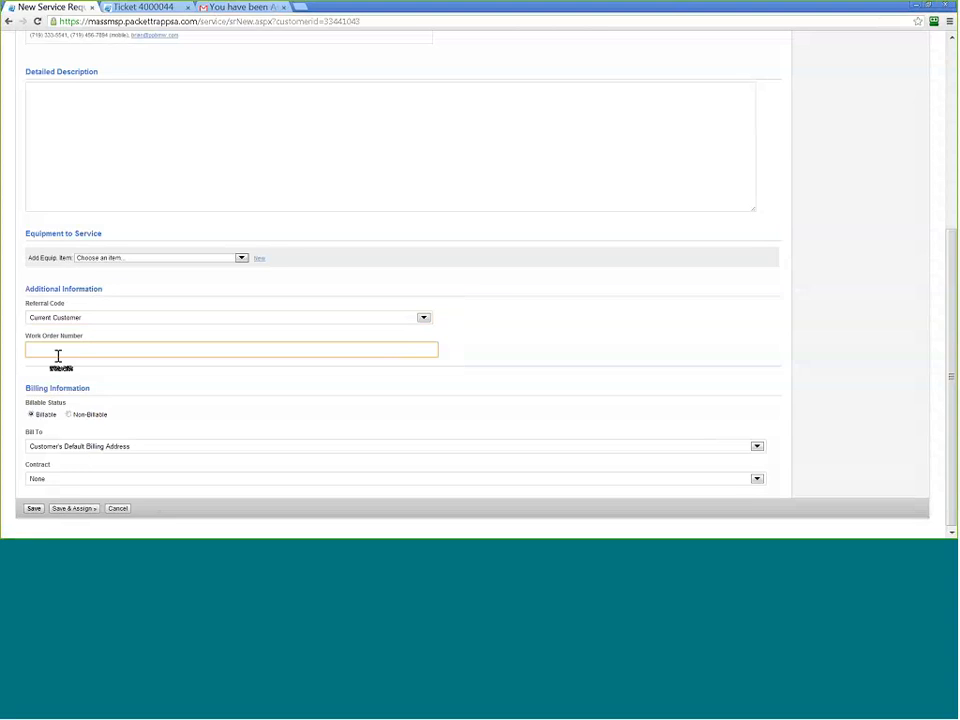
left_click(557, 336)
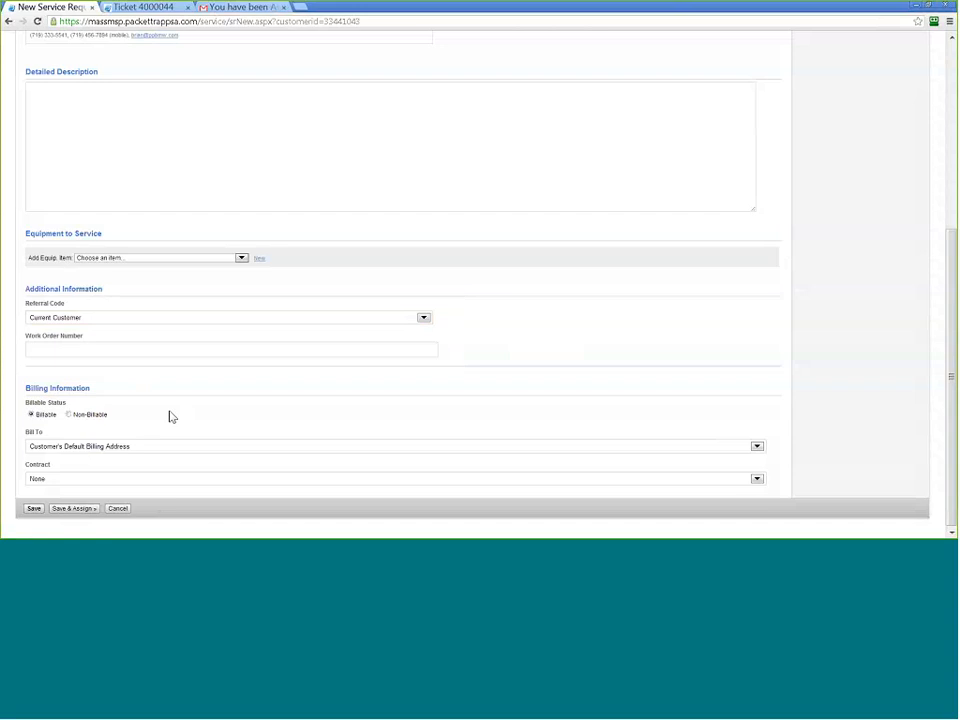
Check which contracts the ticket can be billed to, keeping None selected, and return to the start of the form.
left_click(111, 482)
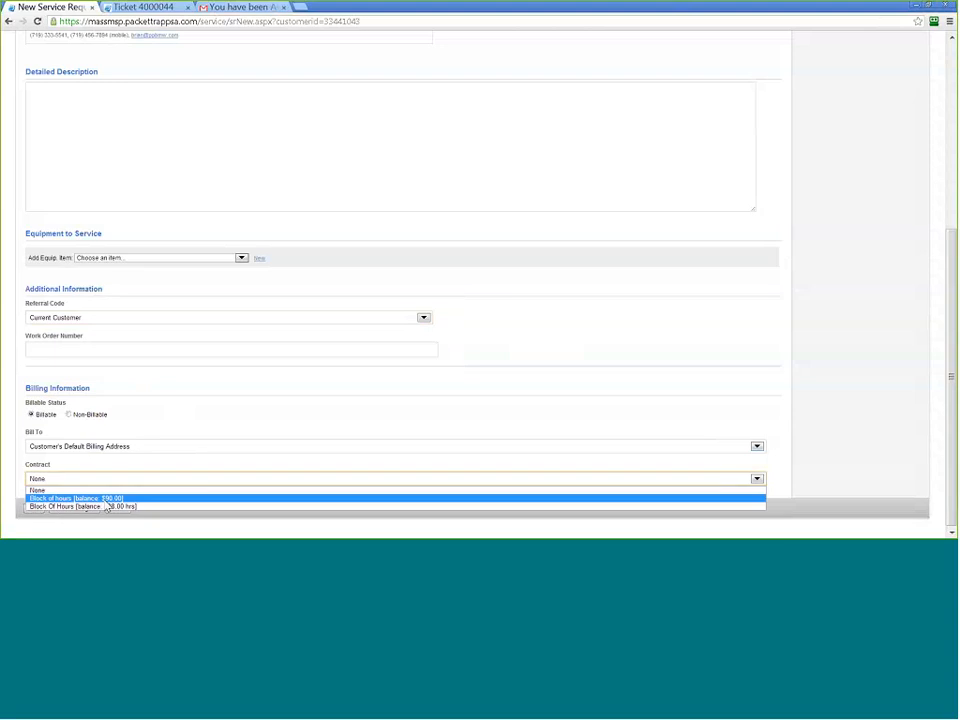
left_click(96, 477)
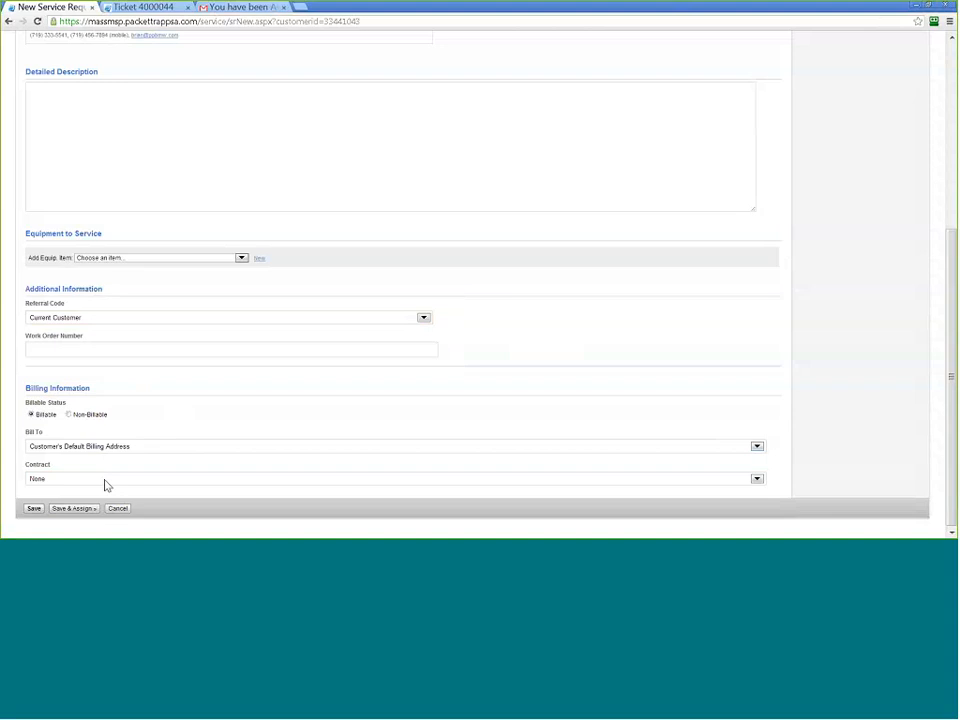
scroll(251, 414, "up", 5)
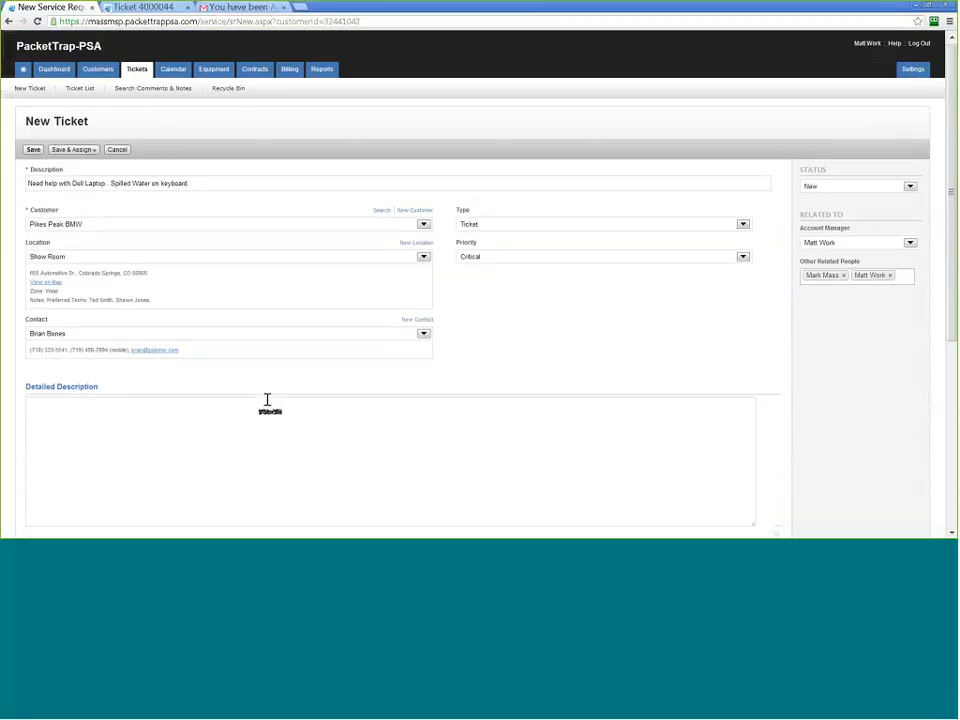
Save the new ticket for assignment and look at the assigned technician's schedule for April 24, 2013, without choosing a time.
left_click(72, 150)
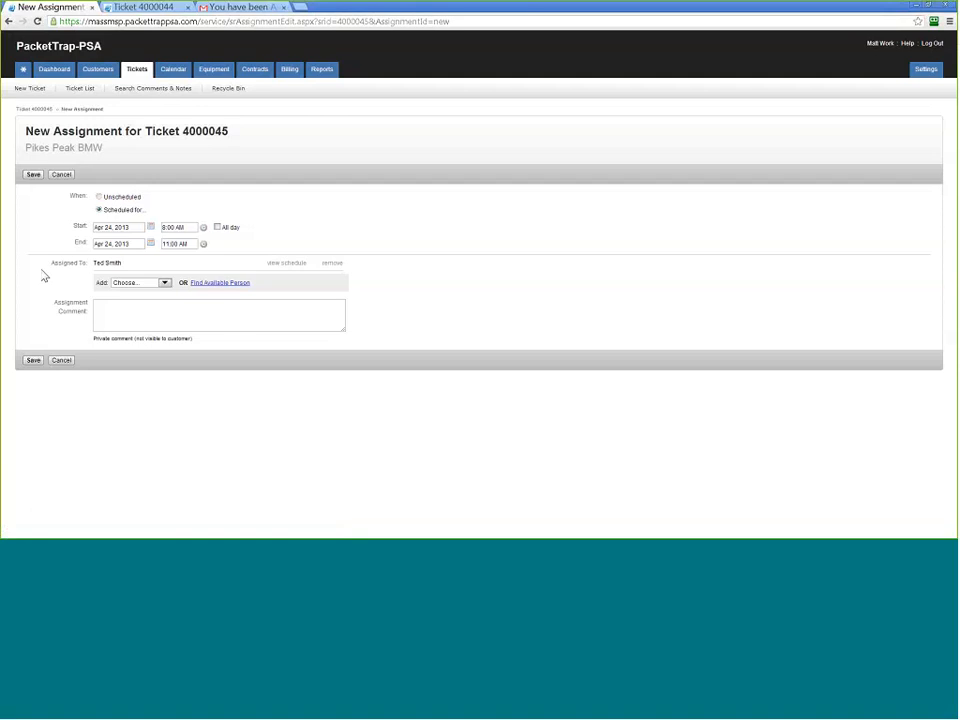
left_click_drag(43, 275, 86, 265)
left_click(290, 265)
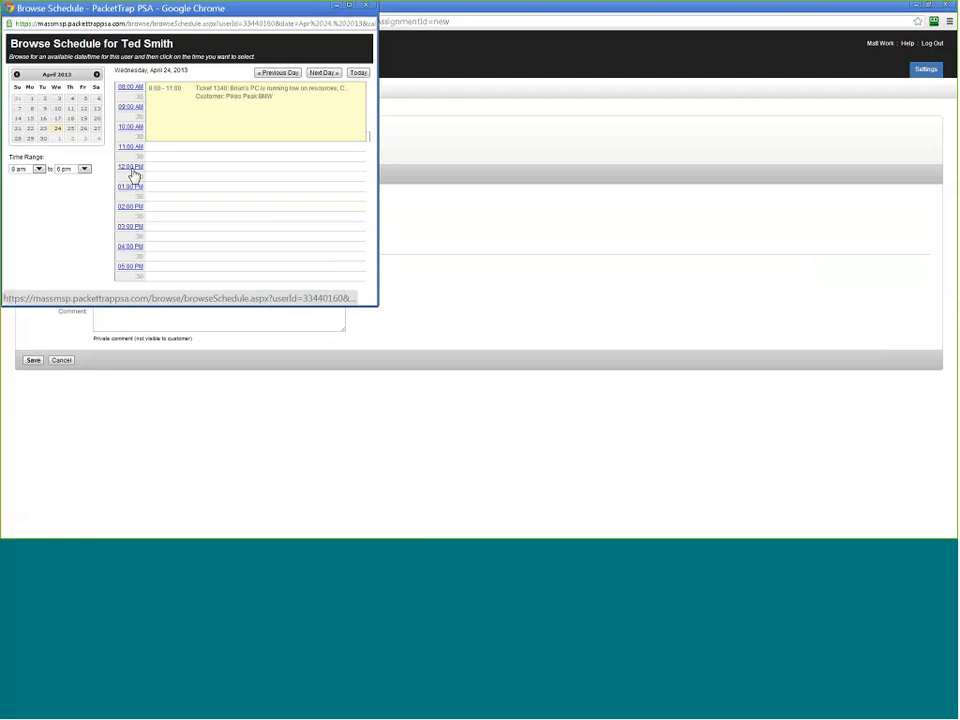
left_click(368, 7)
left_click_drag(404, 131, 409, 145)
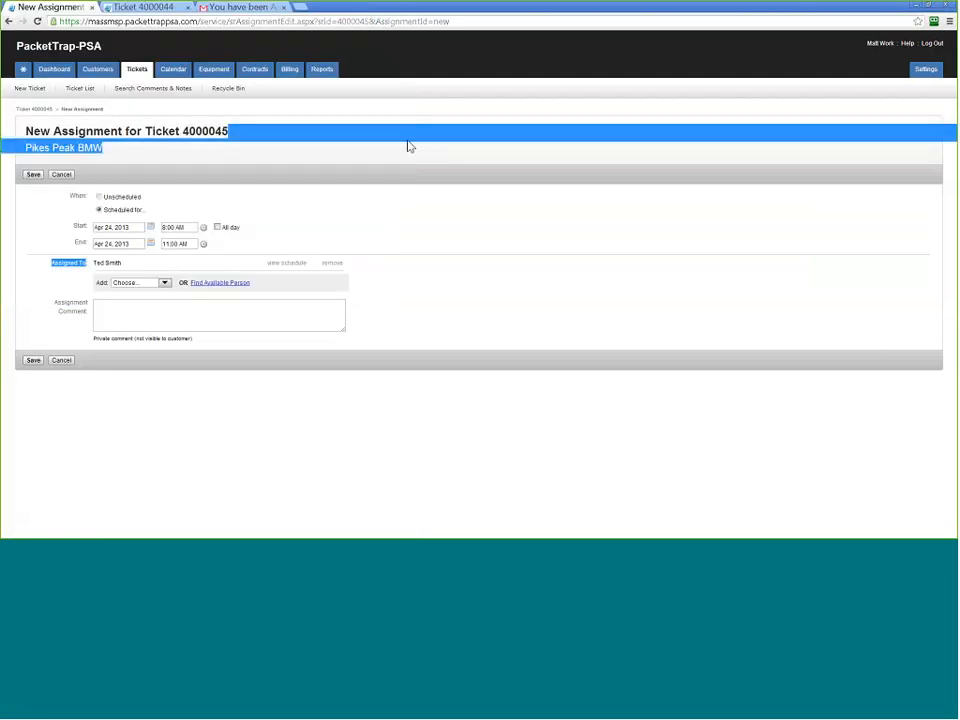
left_click(409, 147)
left_click(287, 264)
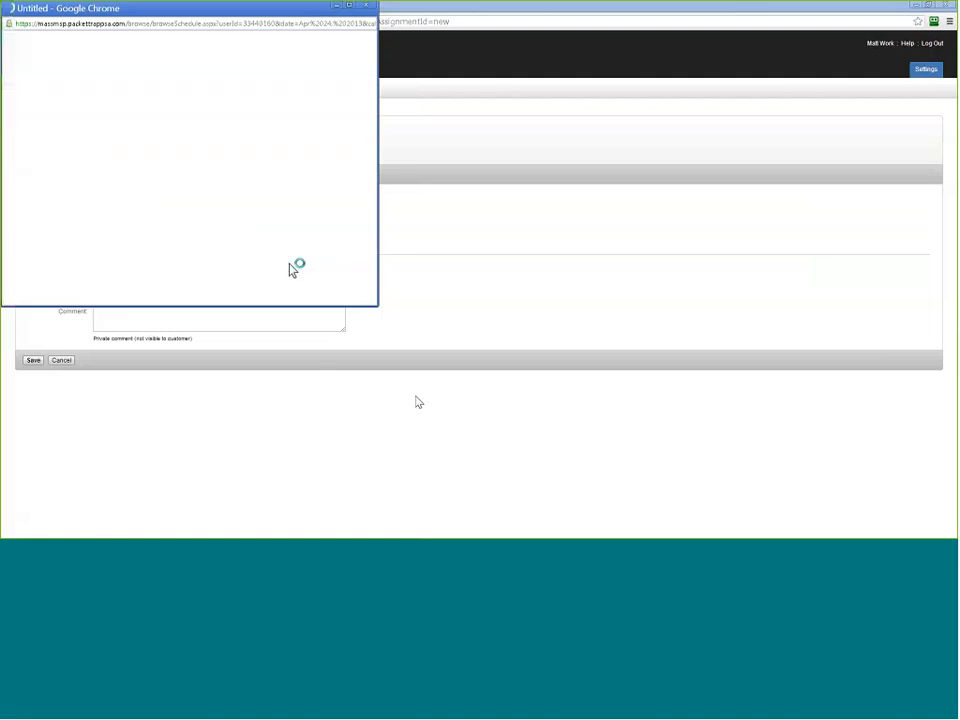
left_click(366, 6)
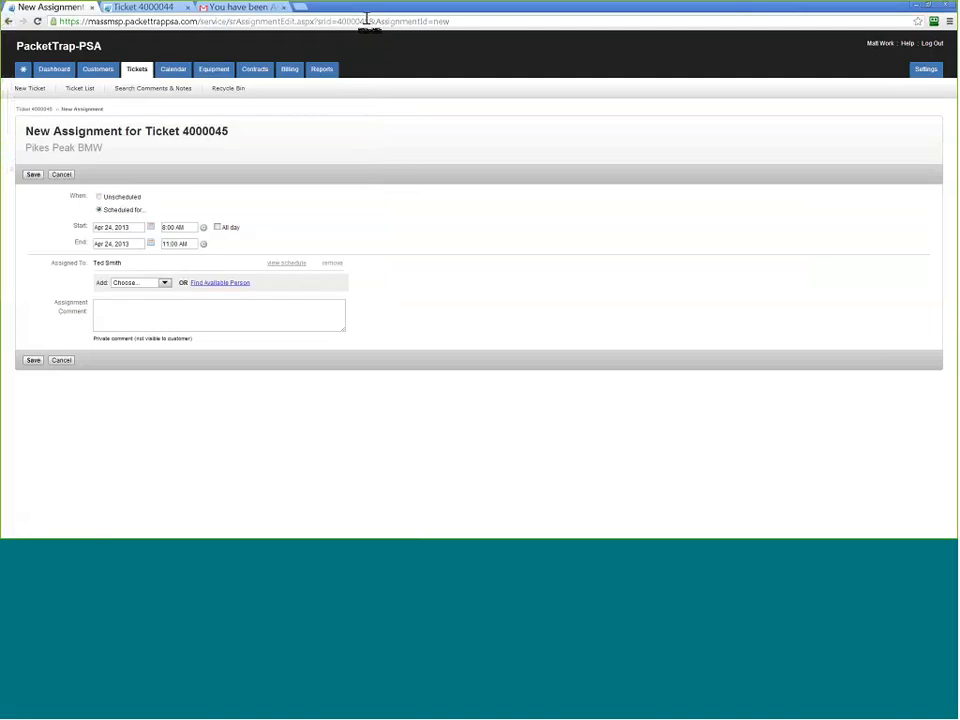
Find an available person for the assignment, enlarge the availability view and keep its group filter on Techs.
left_click(218, 283)
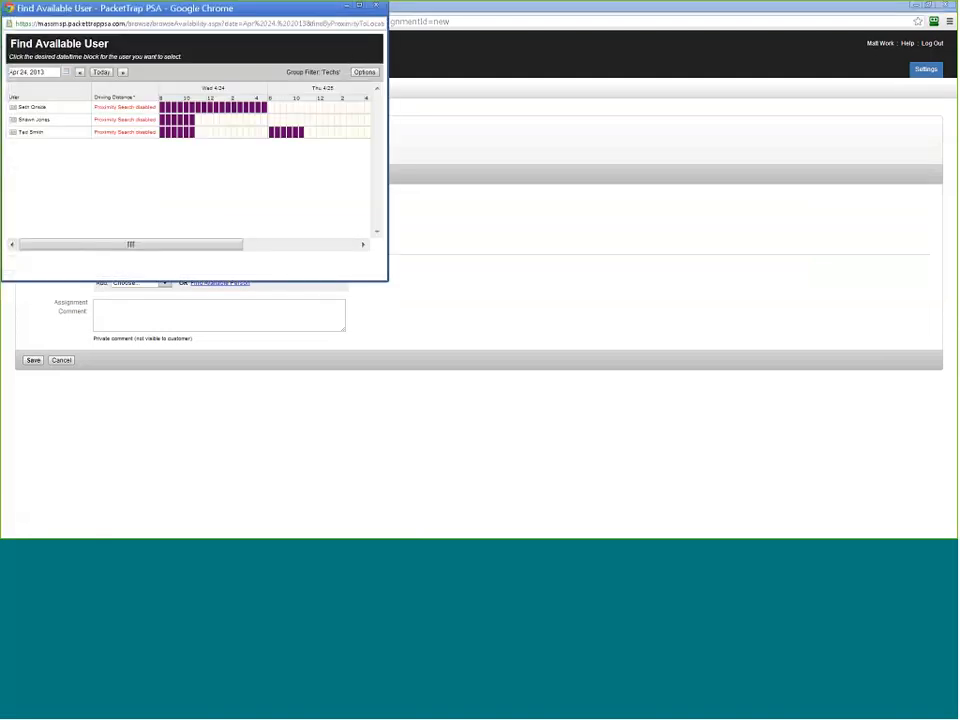
left_click(360, 6)
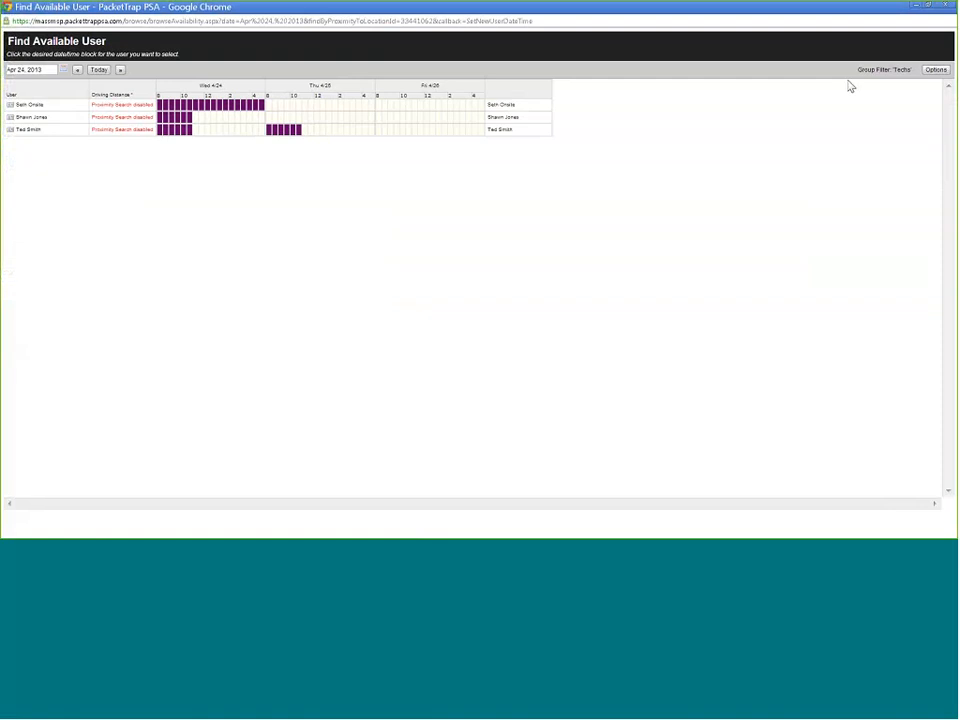
left_click(936, 69)
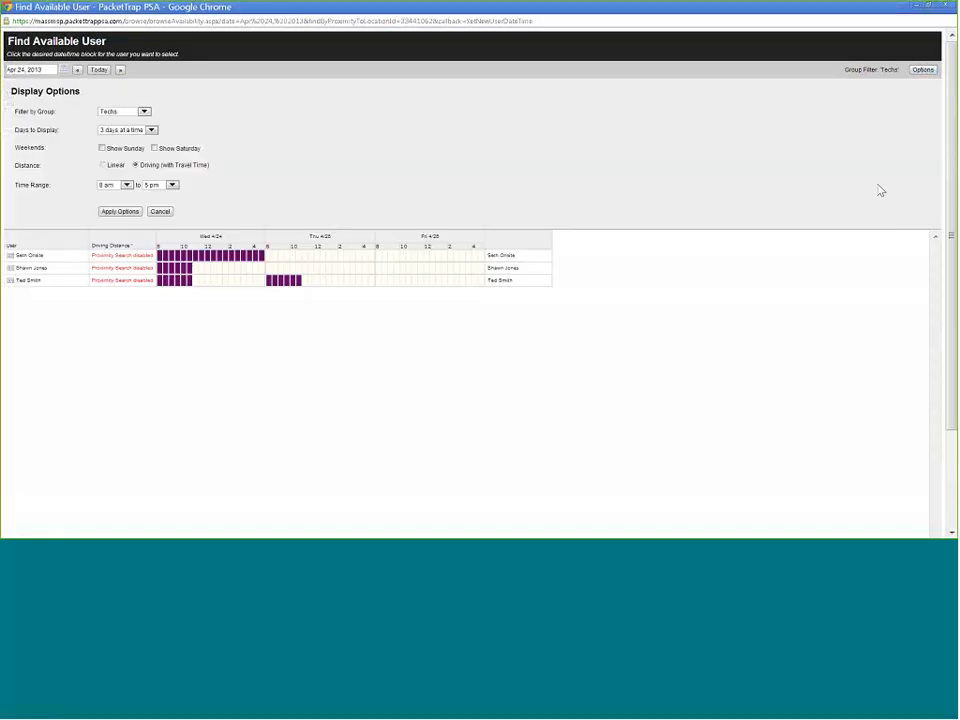
left_click(145, 112)
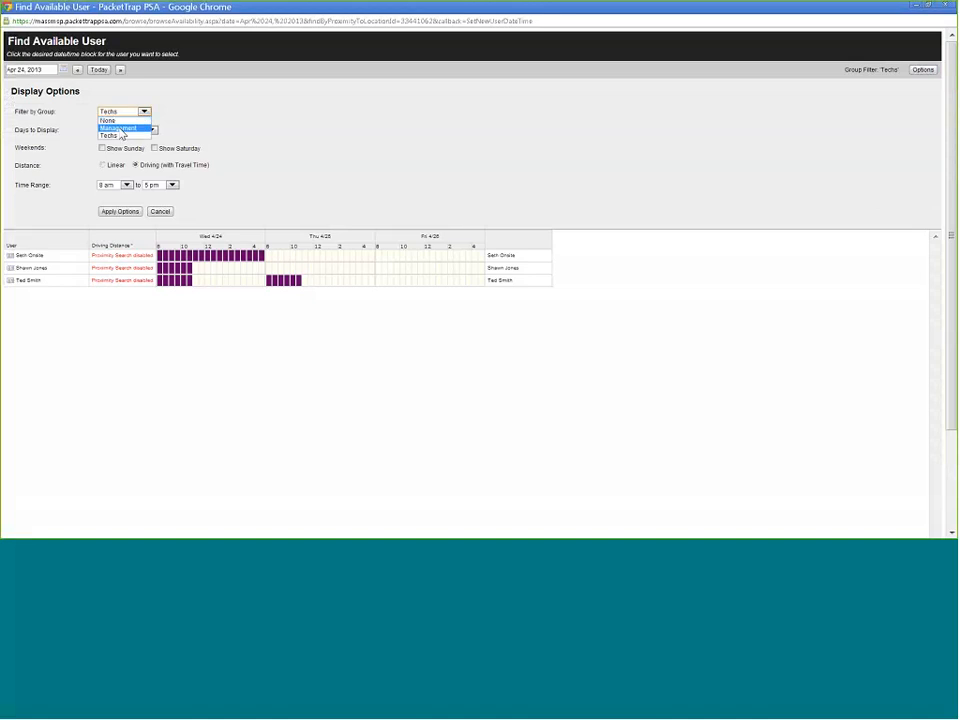
left_click(118, 135)
left_click(223, 109)
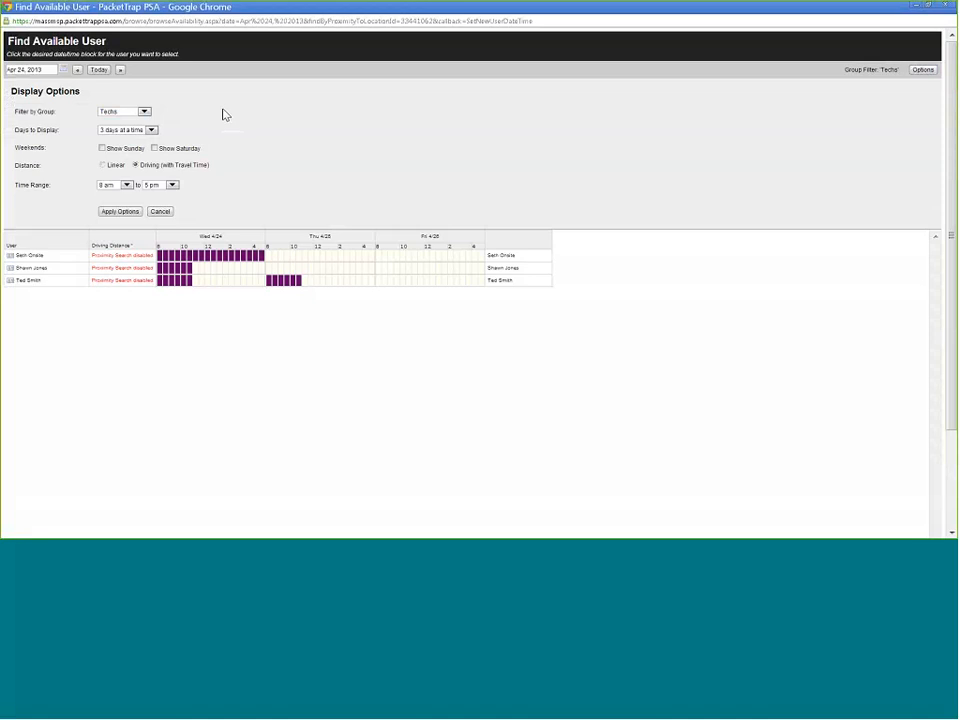
left_click(145, 112)
left_click(182, 113)
Set the availability view to 1 day at a time with a time range of 3 pm to 5 pm, and apply the options.
left_click(151, 131)
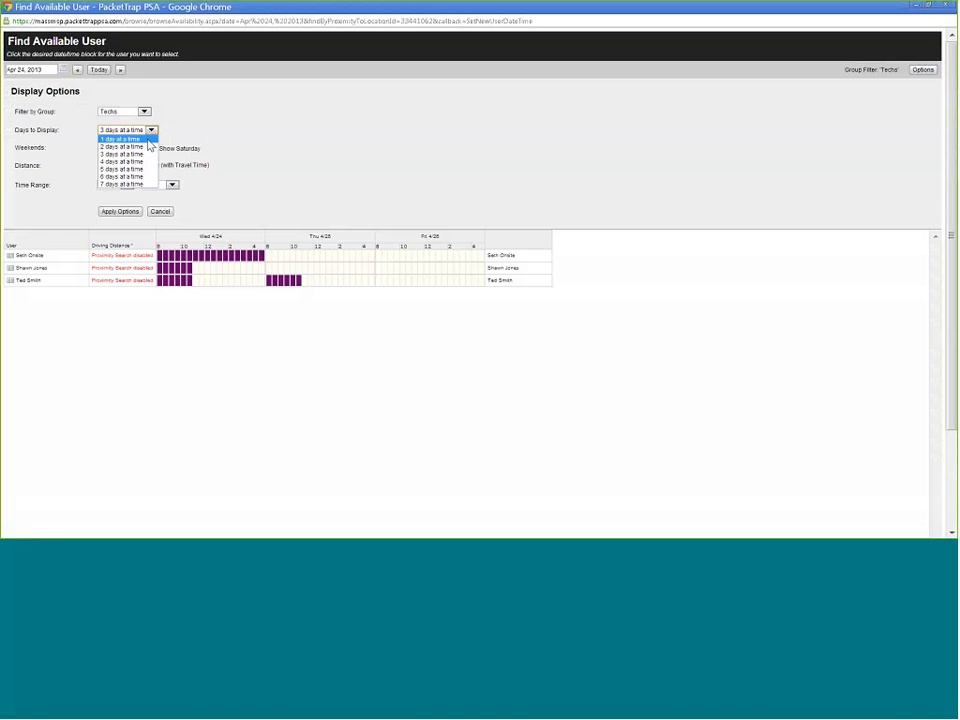
left_click(120, 137)
left_click(126, 185)
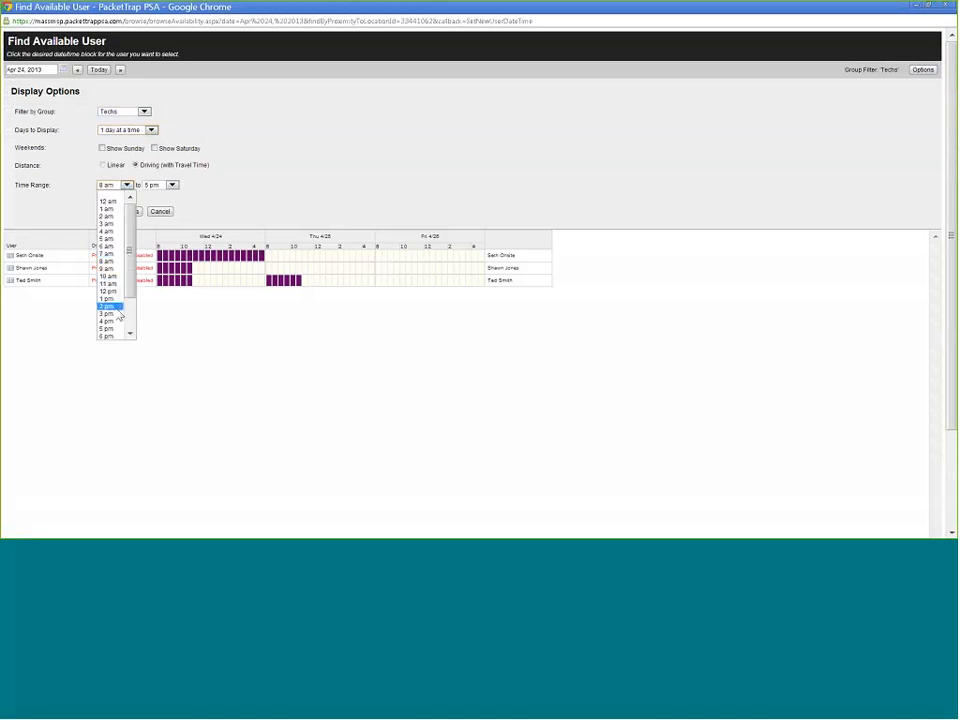
key("Escape")
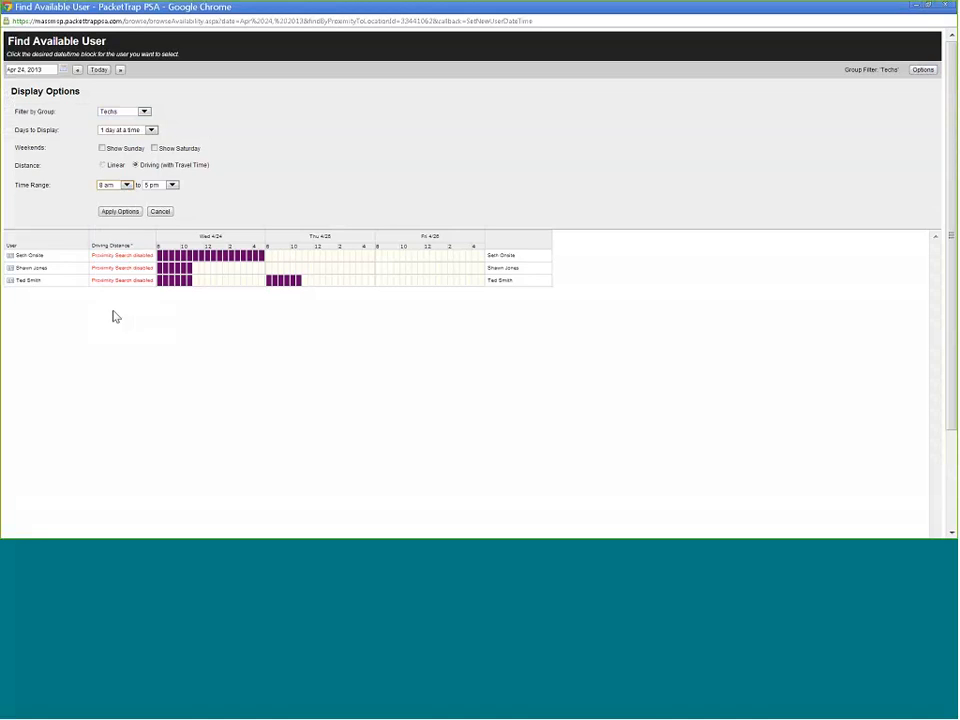
left_click(317, 165)
left_click(120, 211)
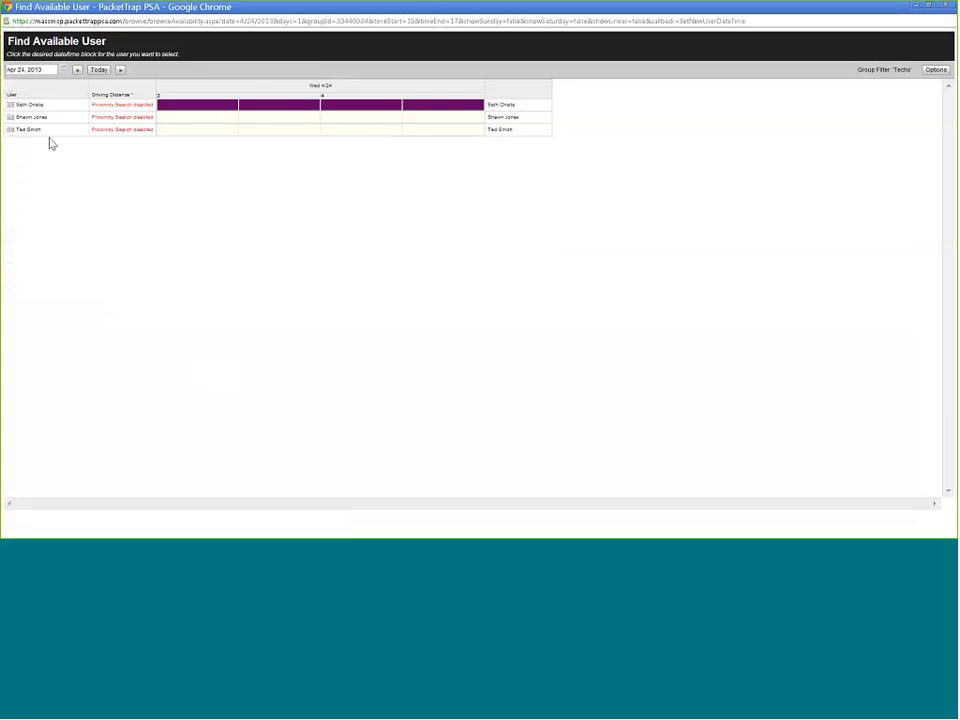
Schedule the already assigned technician for the free 3:00 PM slot on April 24, 2013, and save the assignment.
left_click(196, 136)
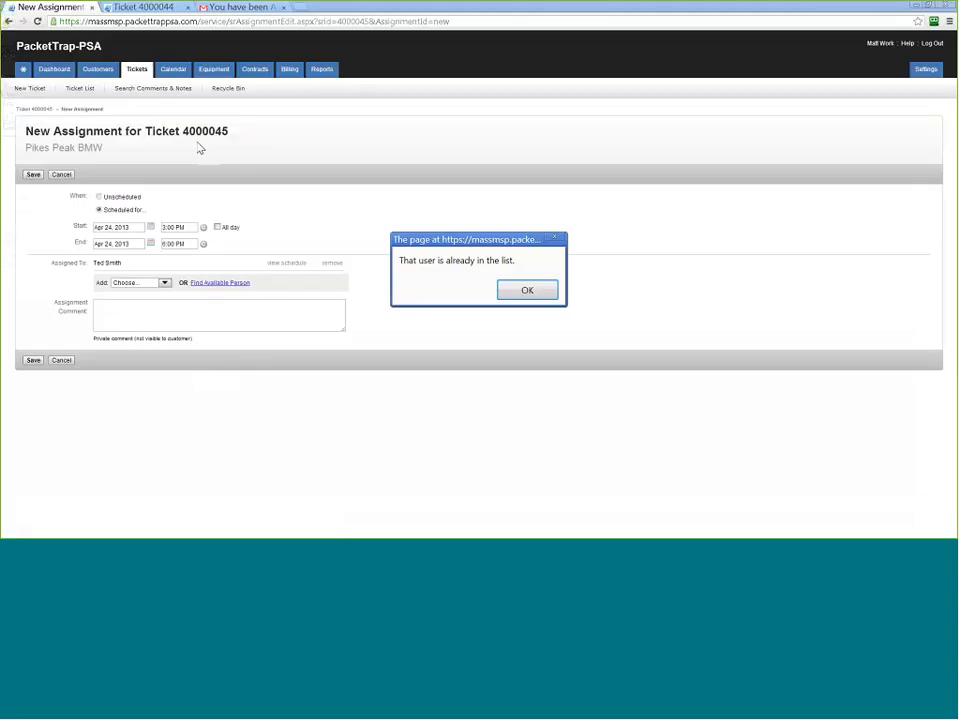
left_click(525, 290)
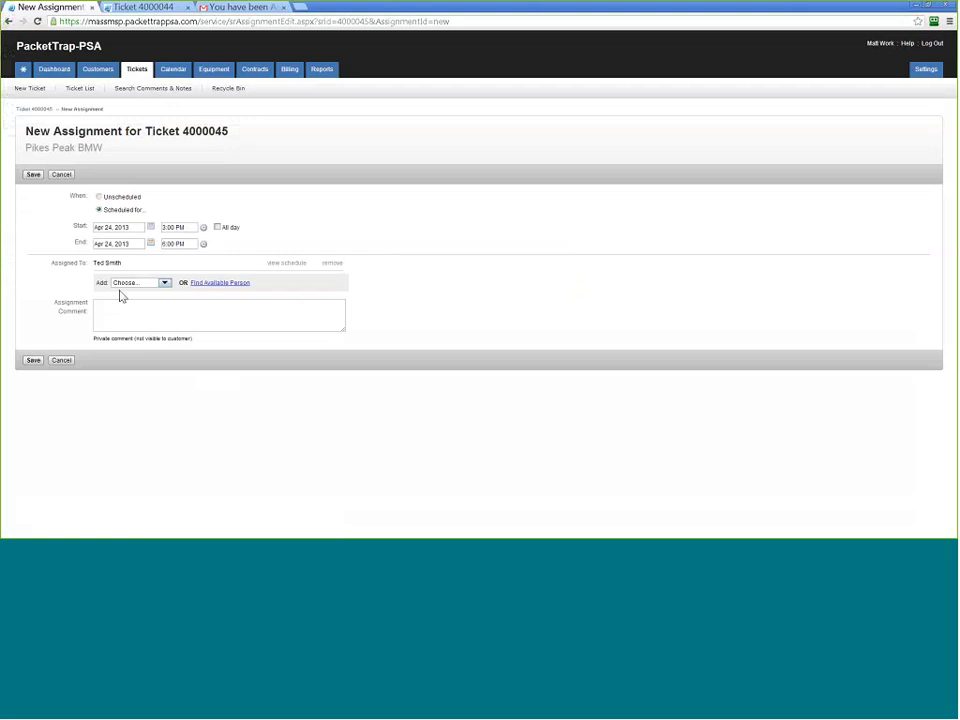
left_click(33, 360)
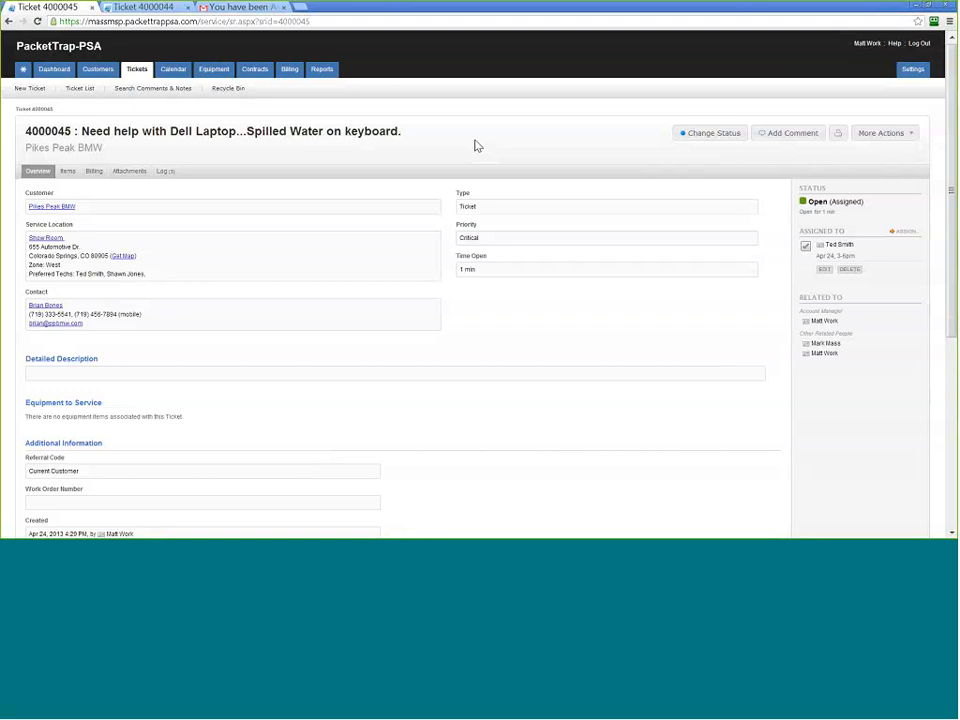
triple_click(476, 146)
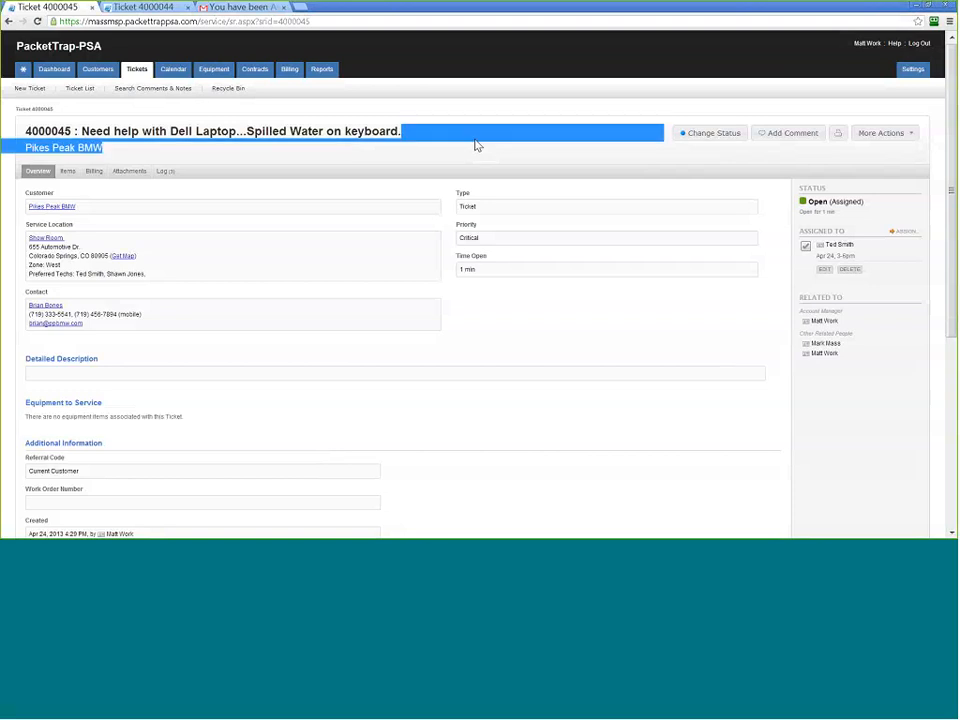
left_click(478, 152)
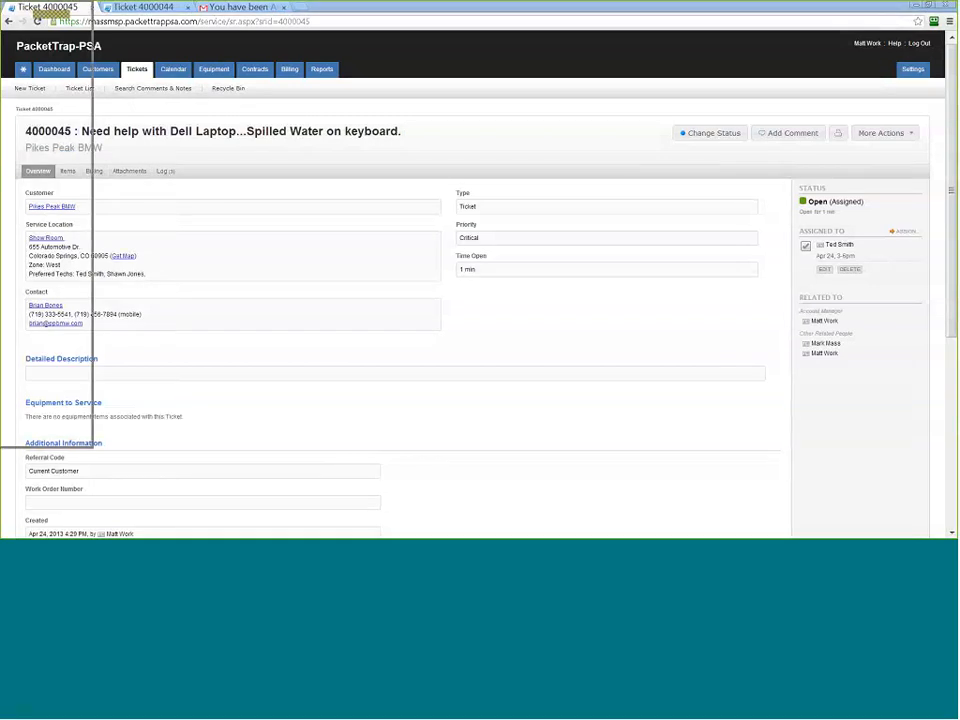
Bring the tablet simulator over the ticket page and reload the technician's mobile dashboard.
left_click_drag(0, 50, 421, 72)
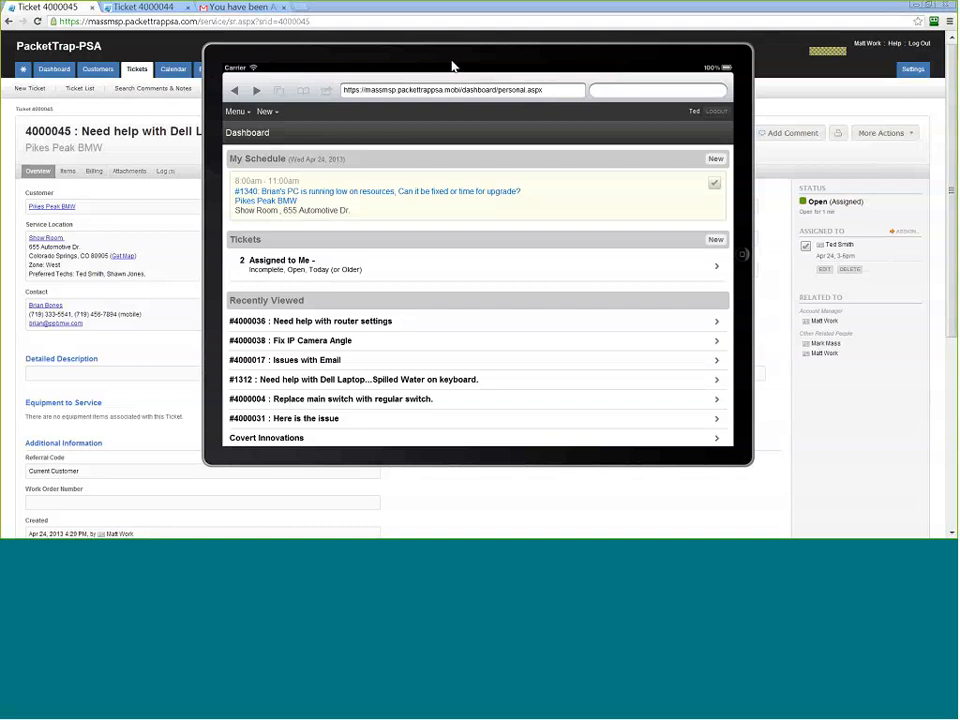
left_click_drag(452, 66, 438, 72)
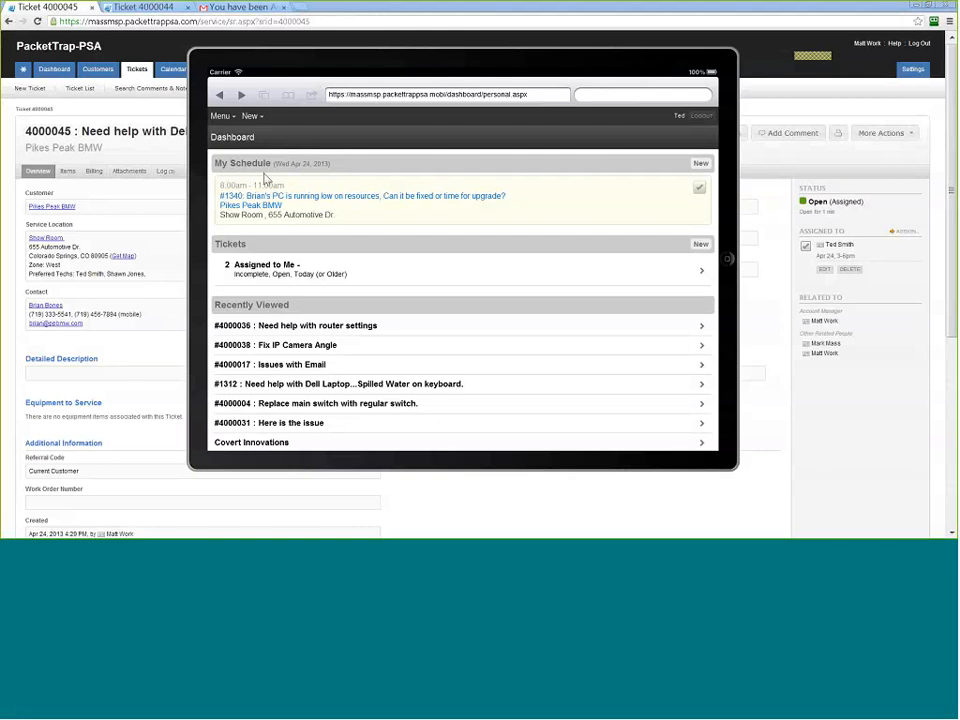
left_click(222, 117)
left_click(228, 138)
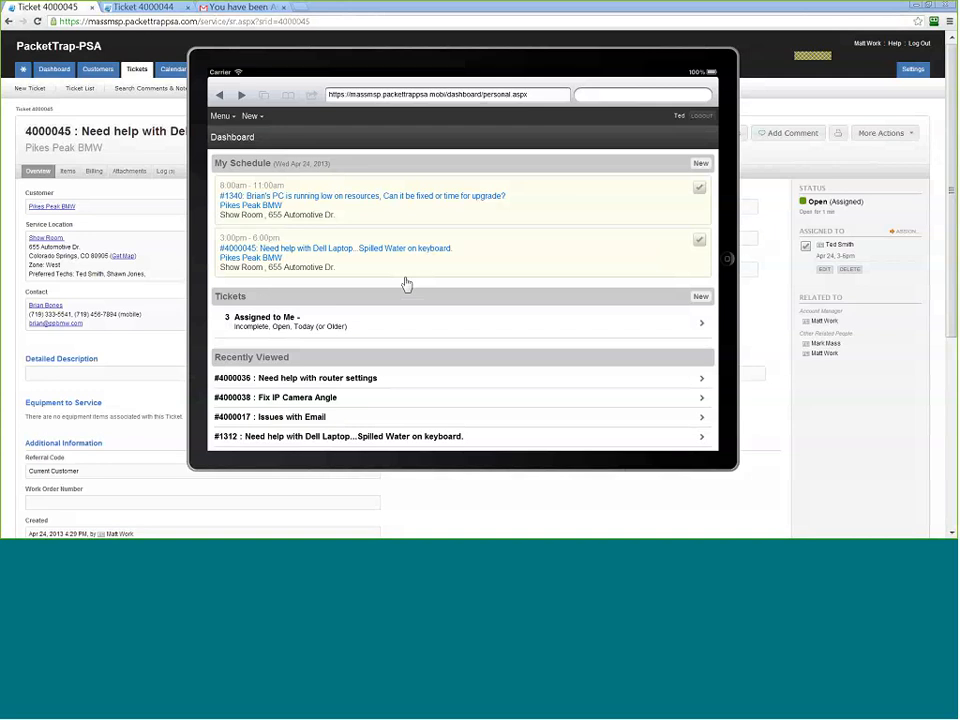
Open the Dell laptop water-spill ticket from the mobile schedule and review its assignment, customer information, details and related people.
left_click(291, 263)
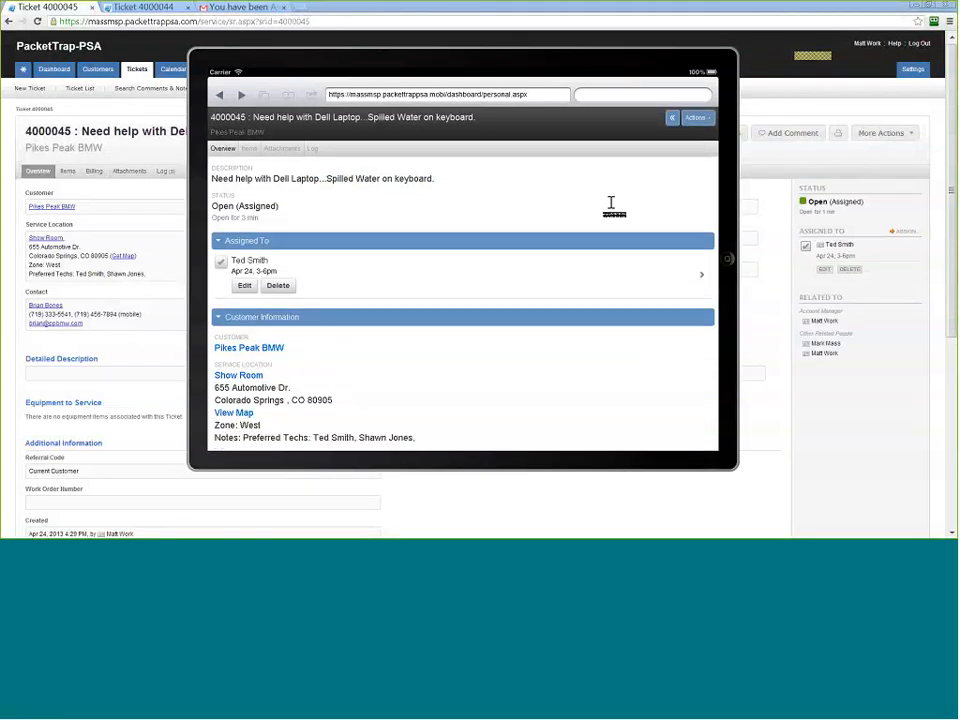
scroll(611, 205, "down", 1)
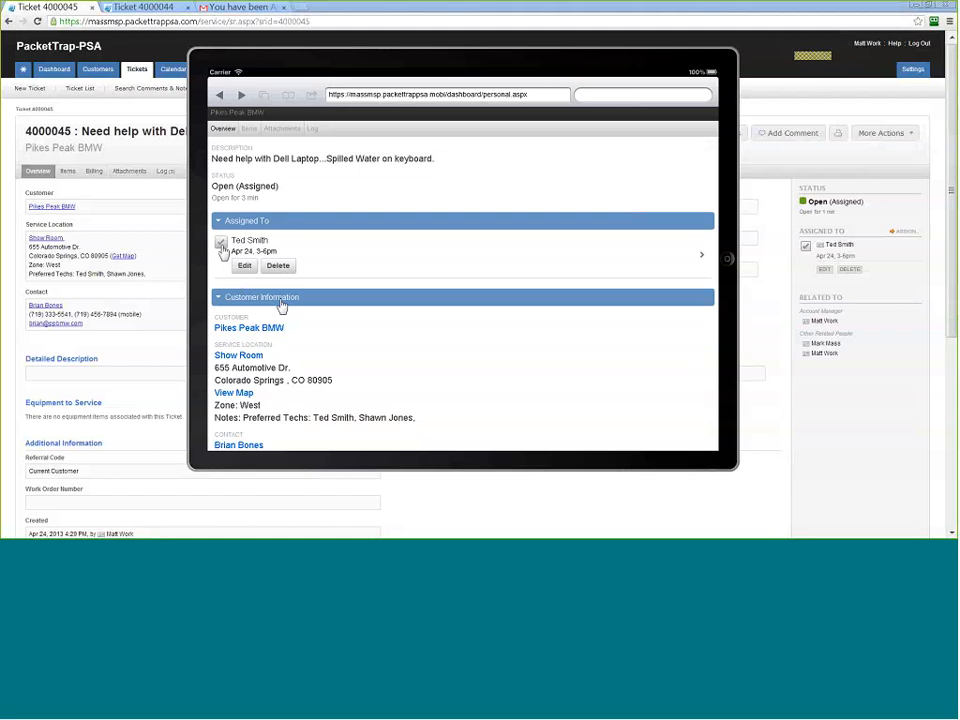
scroll(536, 321, "down", 3)
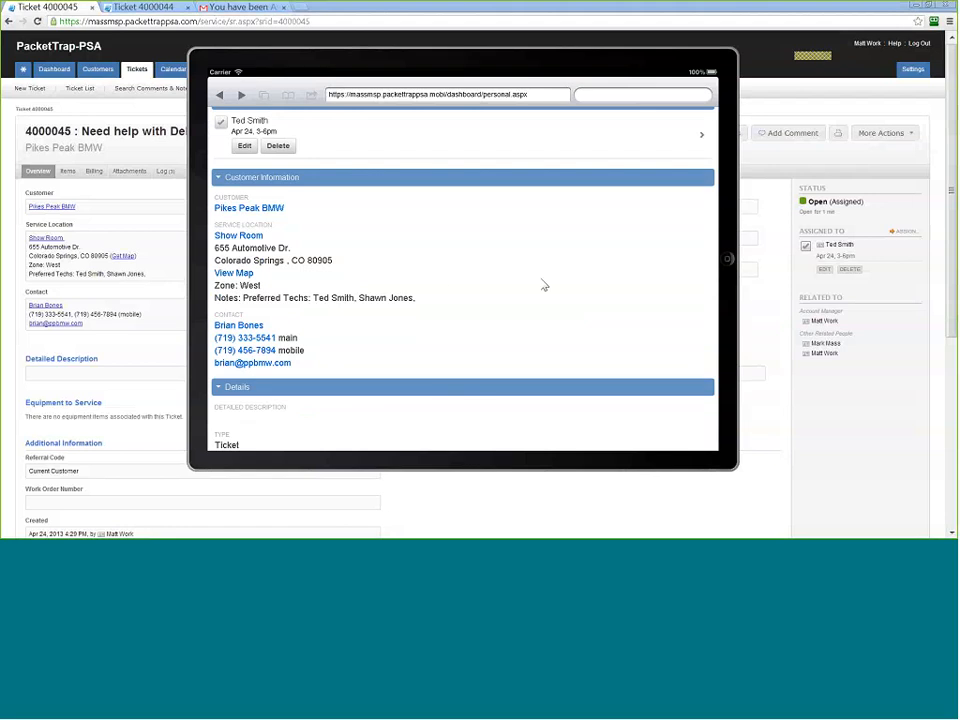
scroll(544, 286, "down", 3)
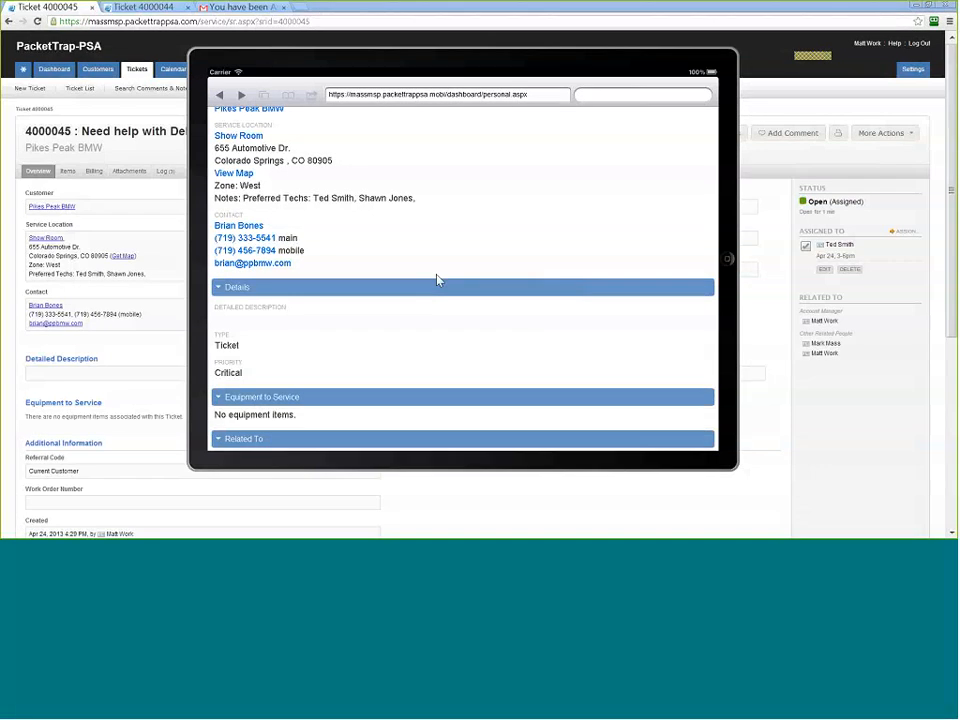
scroll(566, 266, "down", 3)
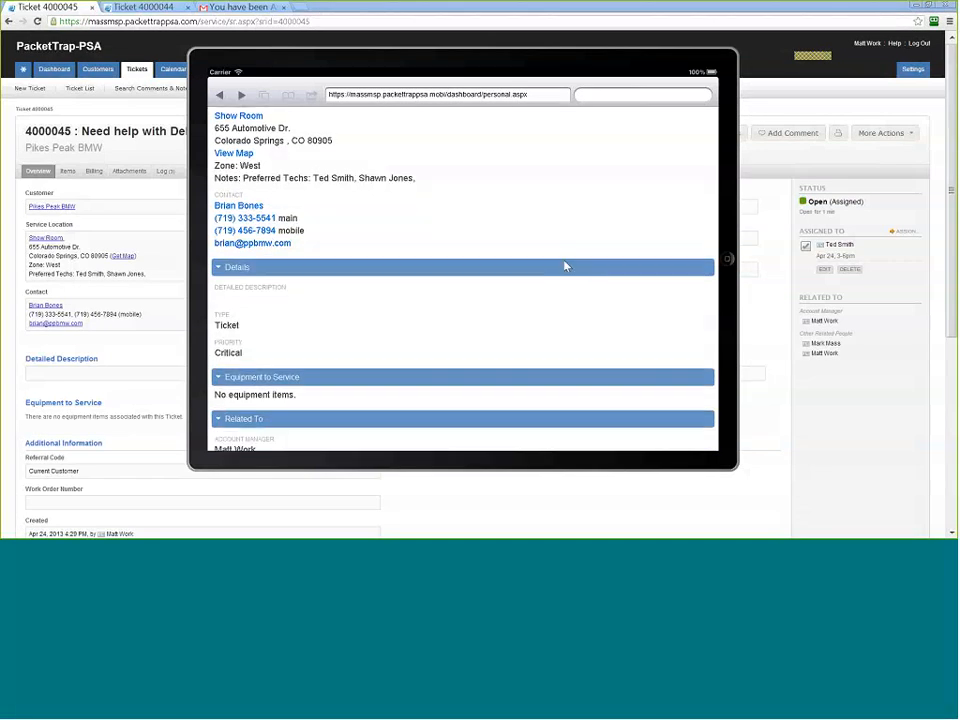
scroll(593, 271, "down", 3)
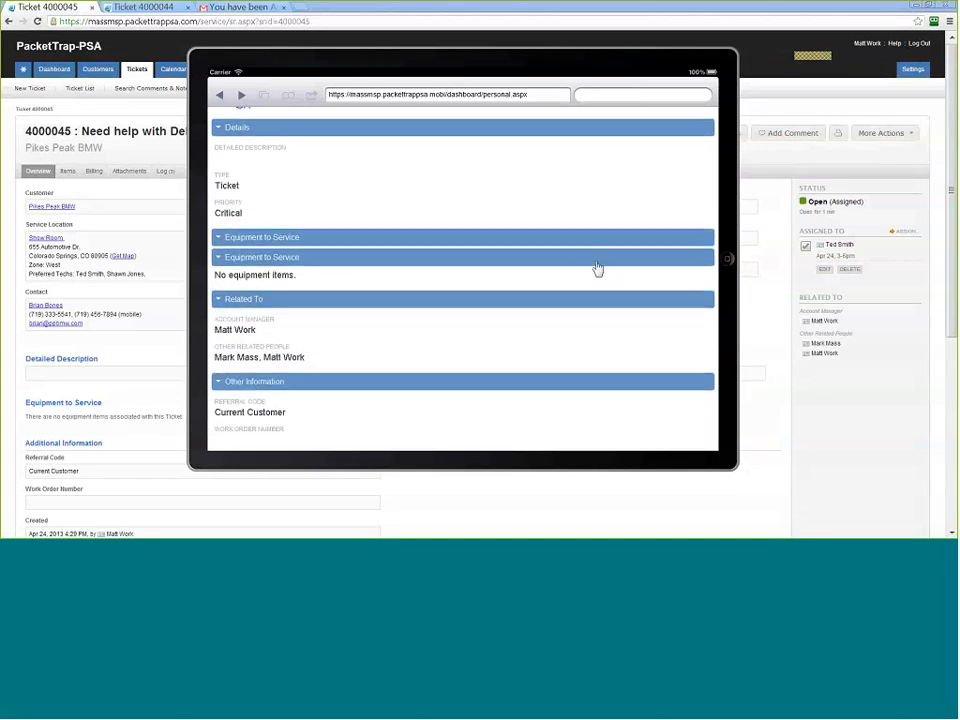
scroll(597, 268, "up", 5)
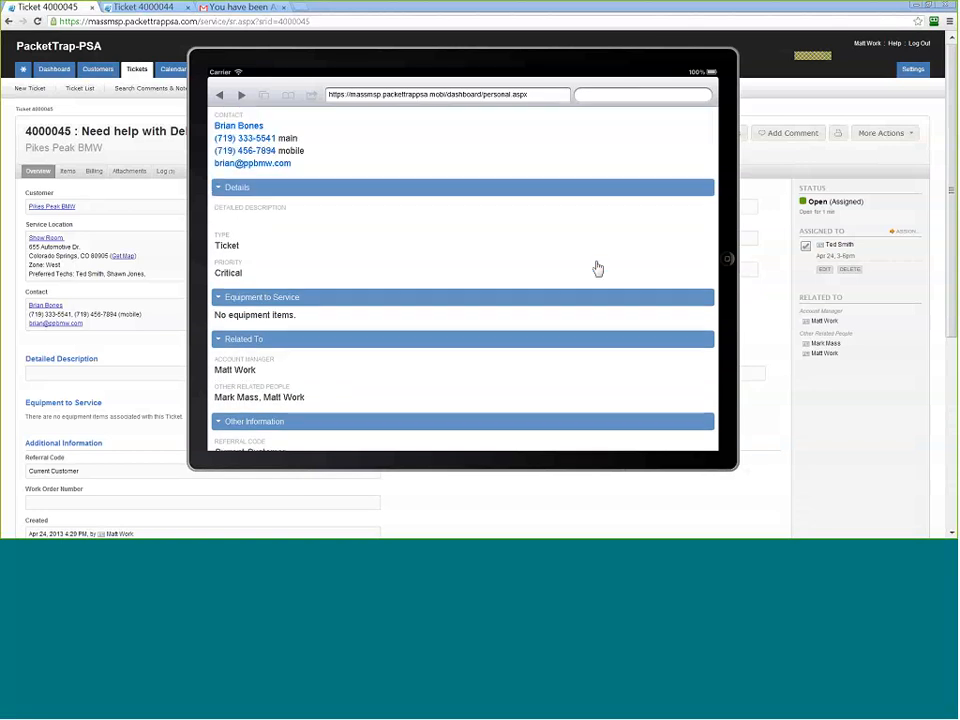
scroll(597, 268, "up", 3)
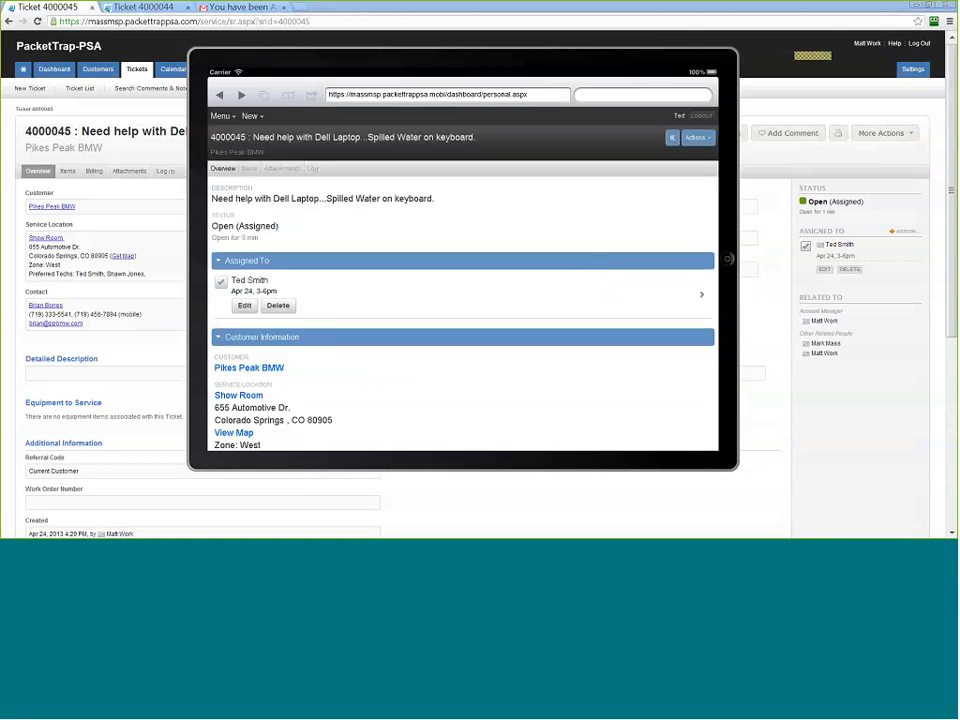
Add one billable WorkStation materials item to the ticket with the comment marked public and left blank, and save it.
left_click(700, 142)
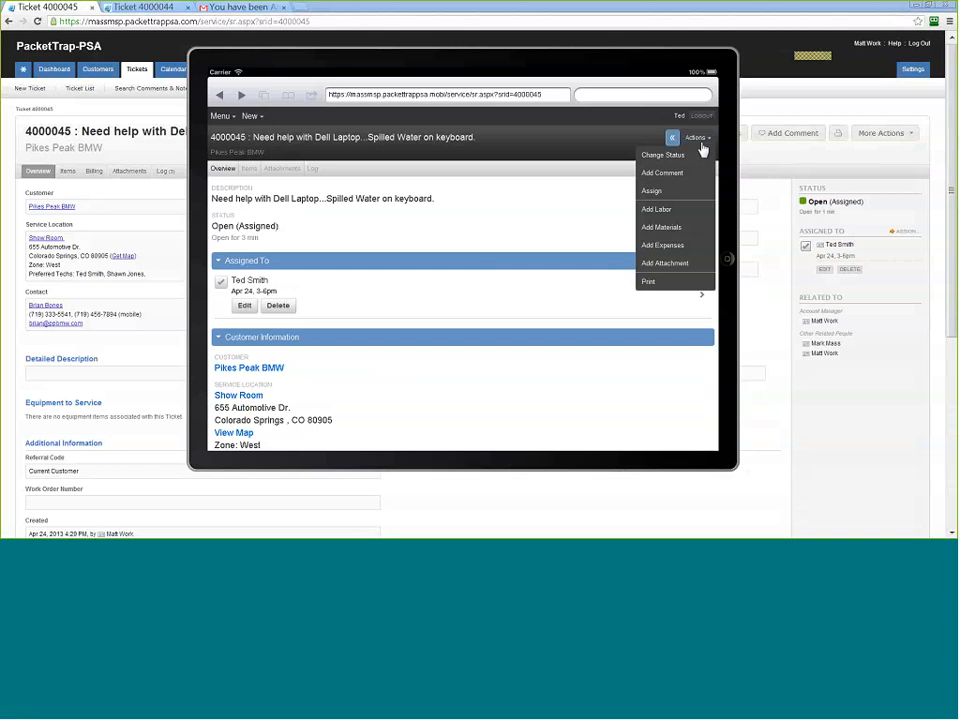
left_click(661, 227)
left_click(291, 259)
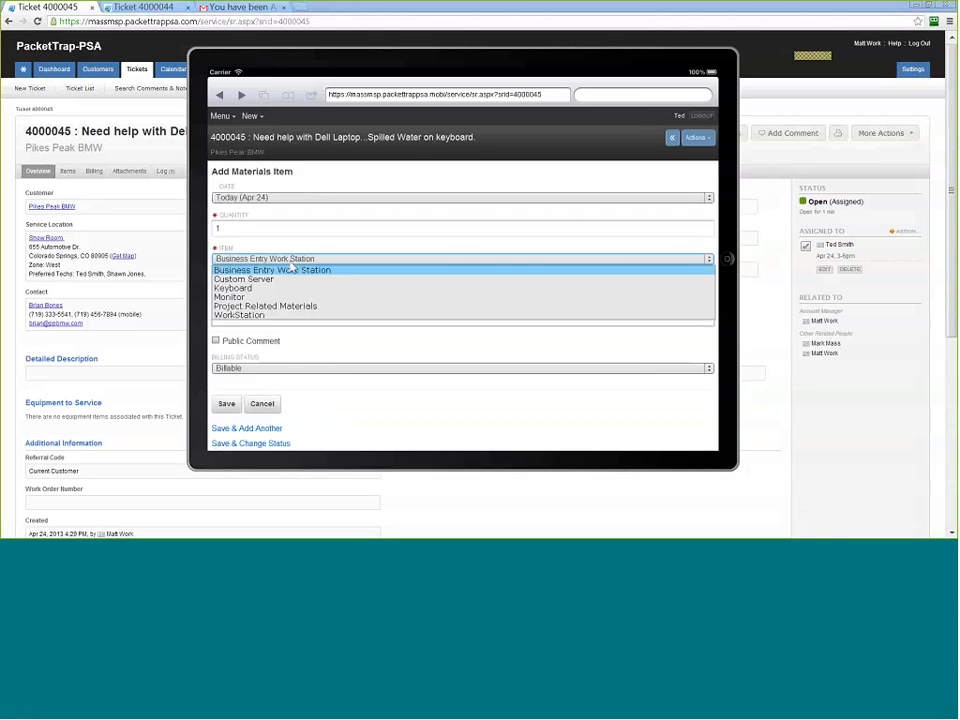
left_click(263, 316)
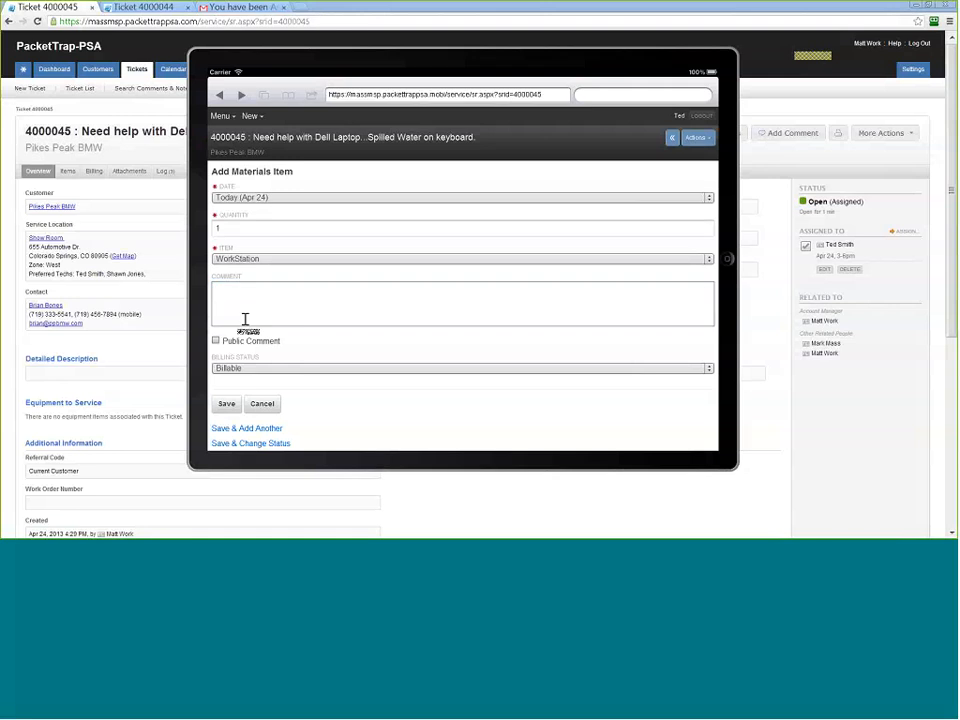
left_click(215, 341)
left_click(253, 302)
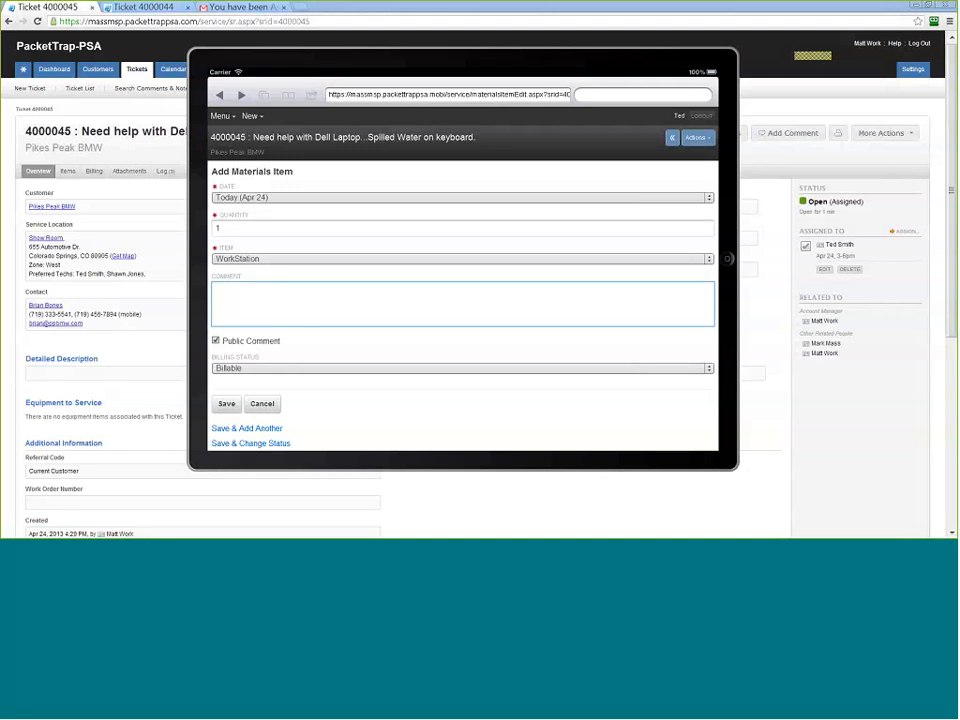
left_click(459, 398)
scroll(459, 396, "down", 1)
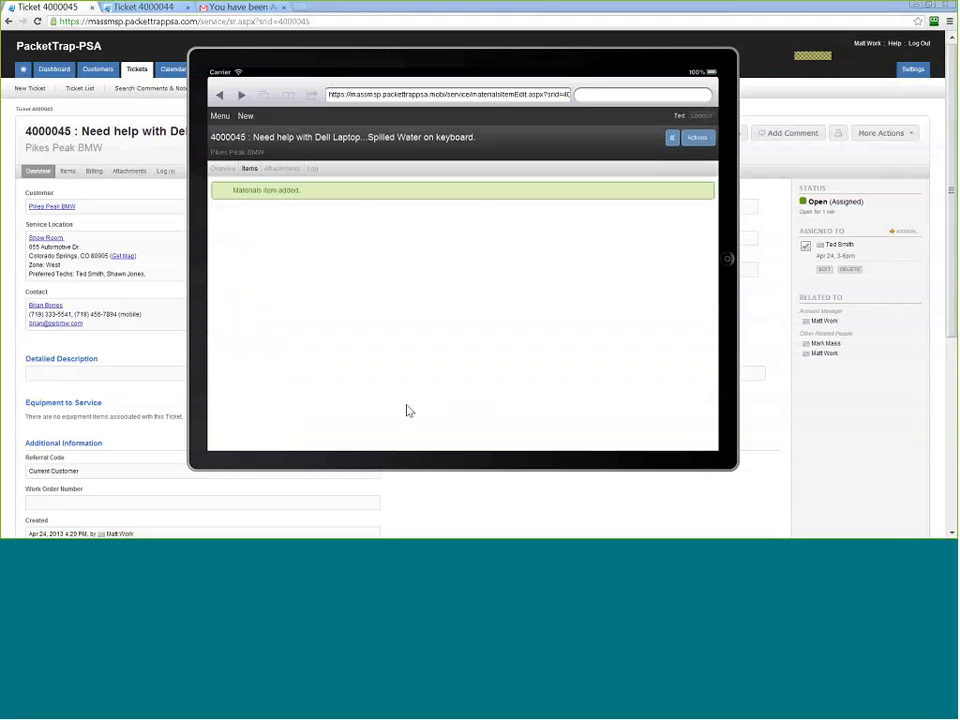
Add a billable Mileage expense item with quantity 14 to the ticket, leaving the comment blank, and save it.
left_click(697, 138)
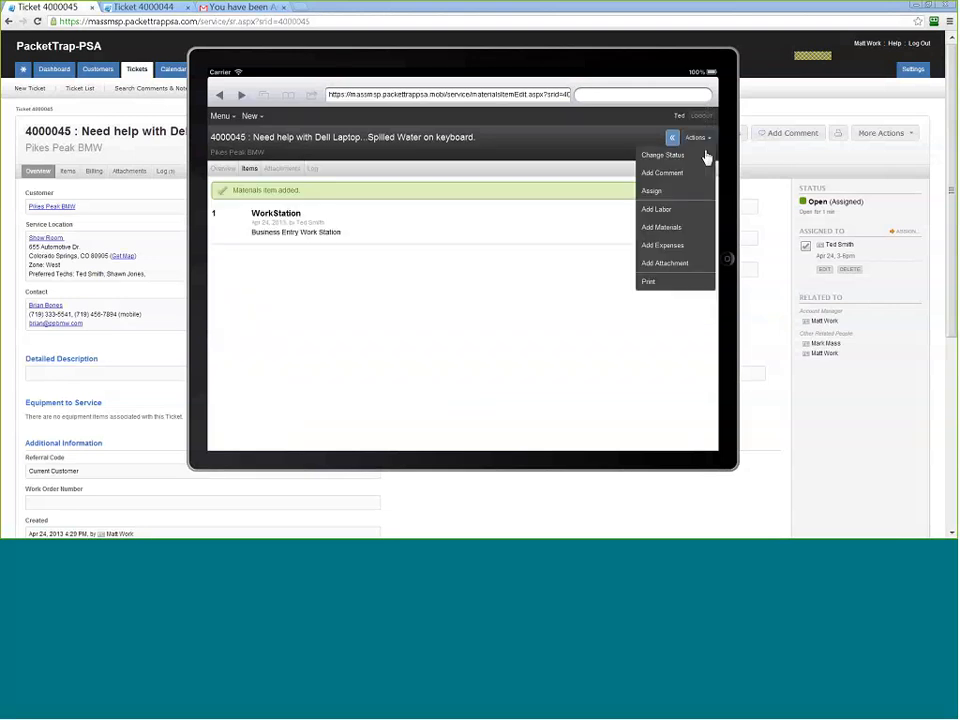
left_click(668, 249)
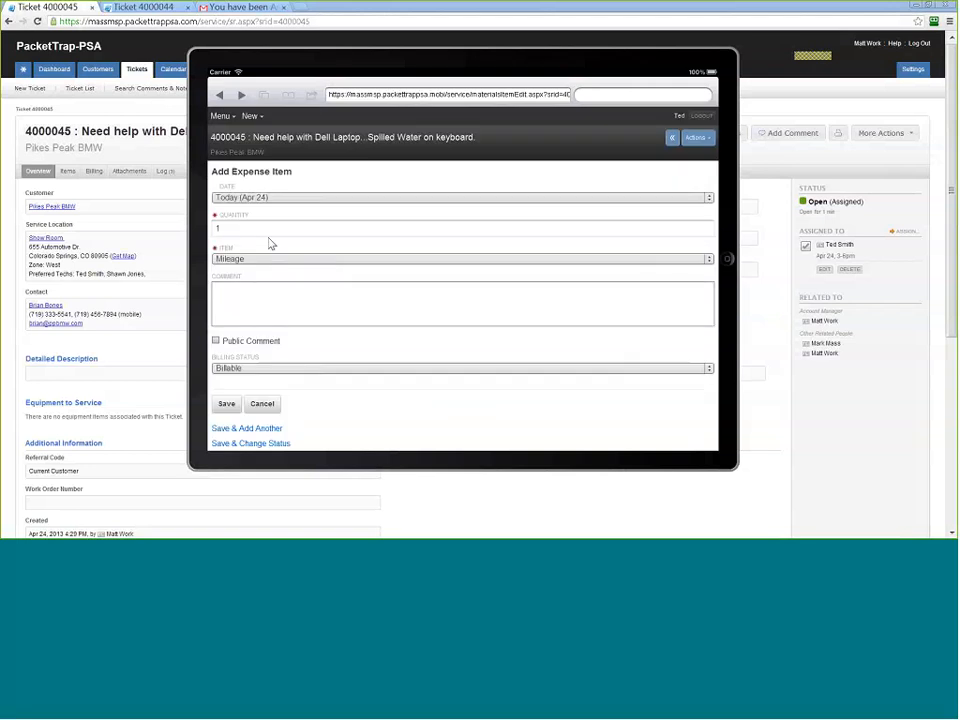
left_click(262, 234)
type("14")
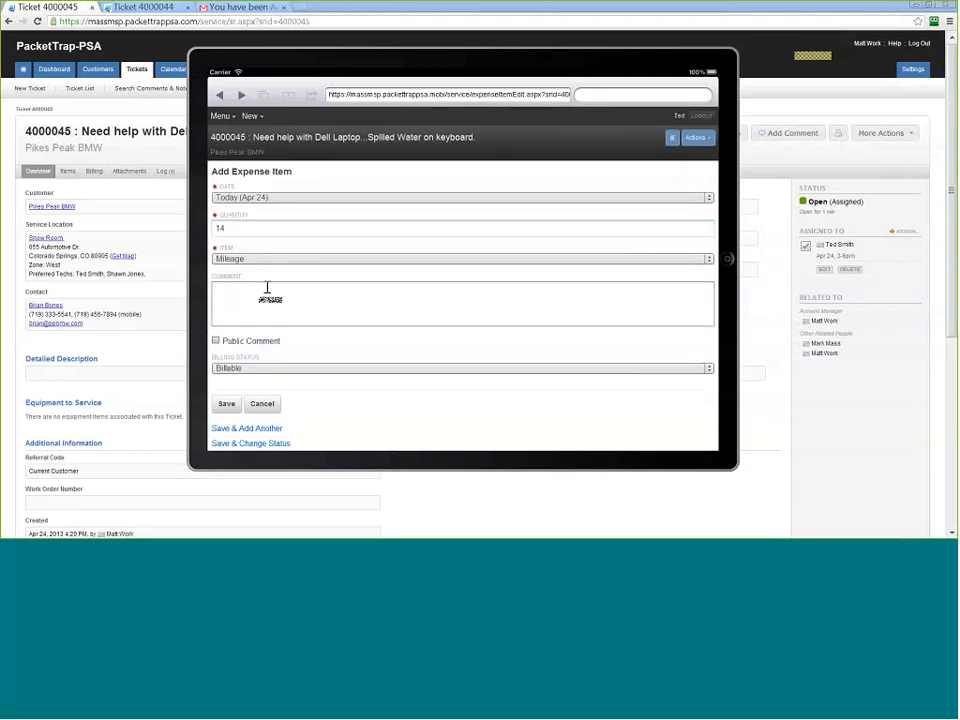
left_click(266, 290)
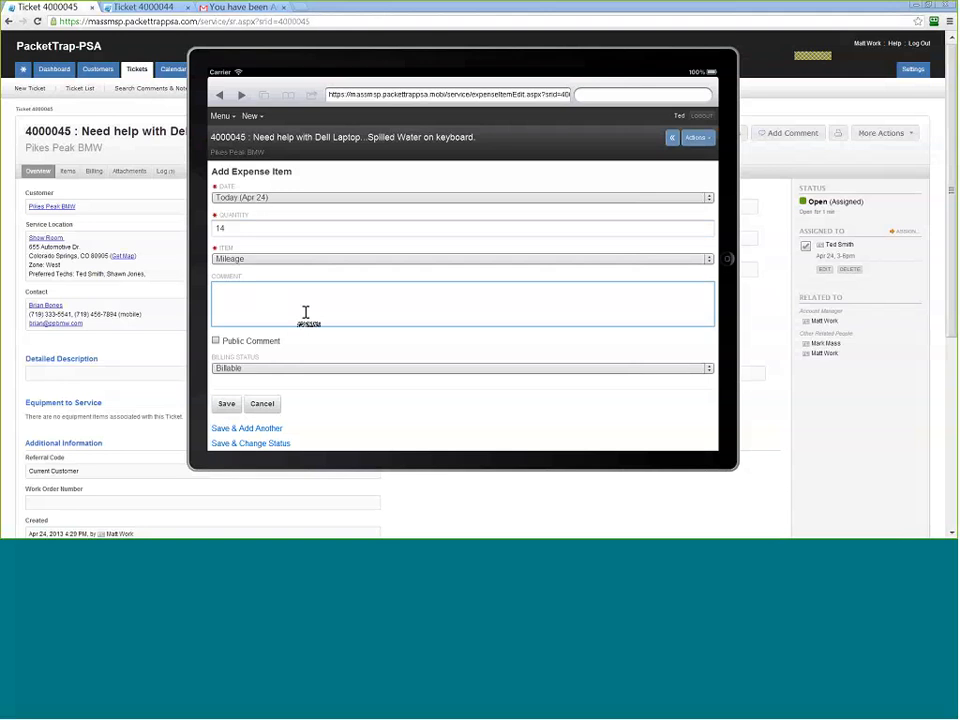
left_click(235, 409)
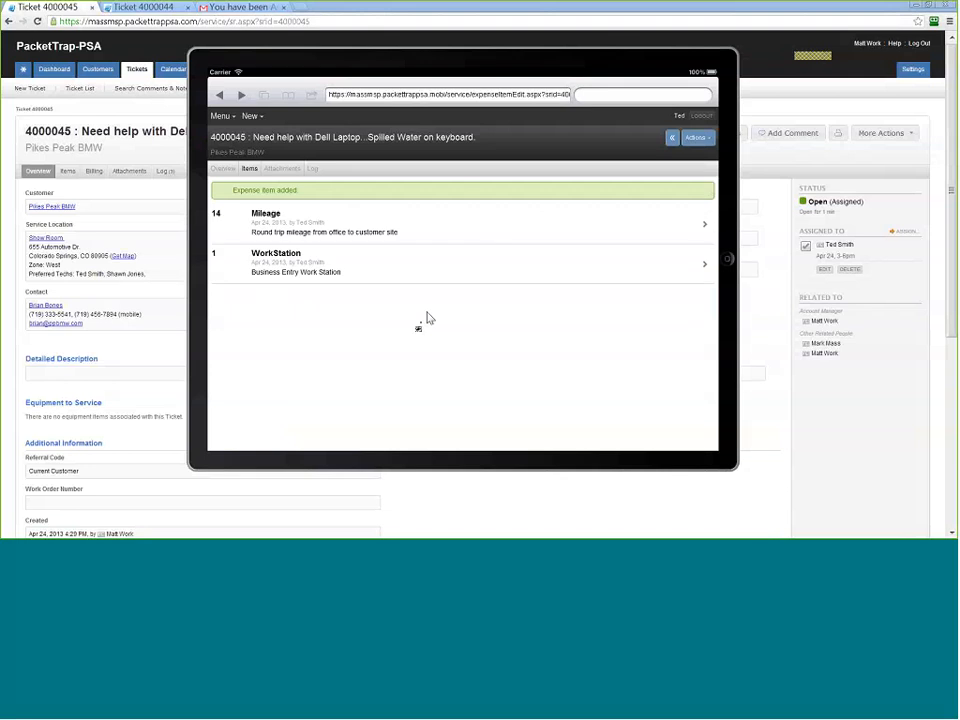
Complete the technician's assignment with status Work Complete, adding 3 hrs 30 mins of billable Service Labor Regular Rate labor with its blank comment marked public.
left_click(224, 170)
left_click(221, 286)
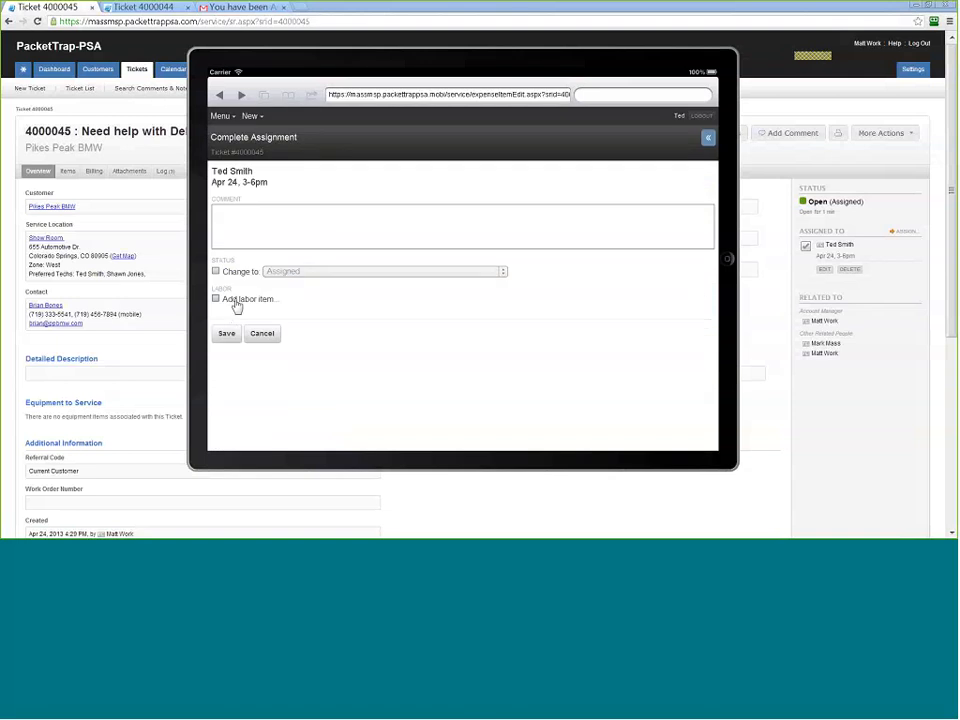
left_click(237, 306)
scroll(328, 322, "down", 1)
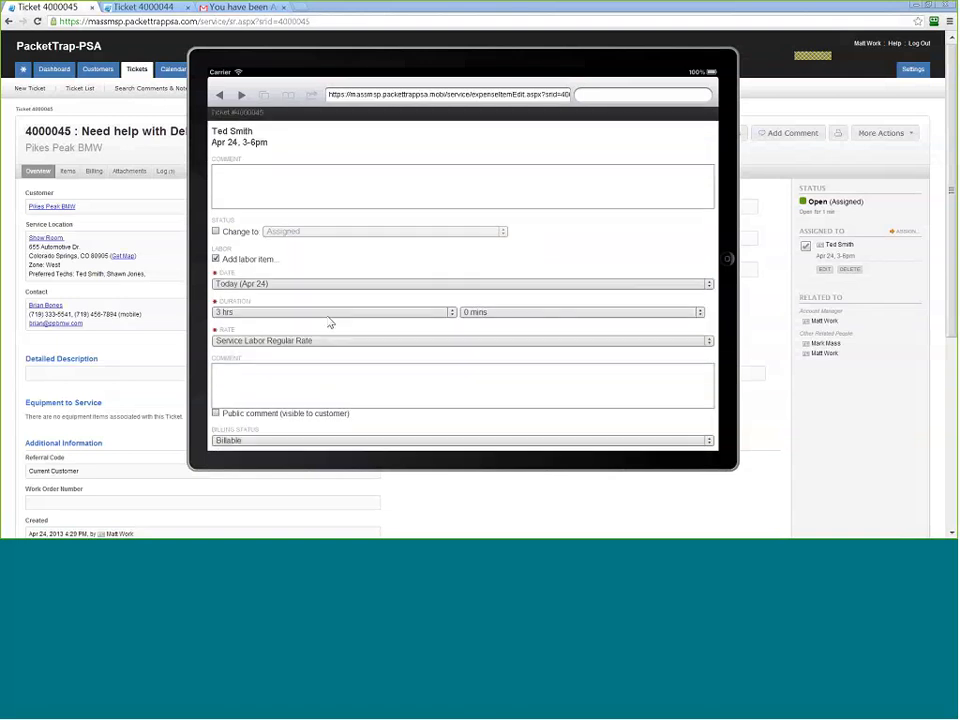
scroll(330, 320, "down", 3)
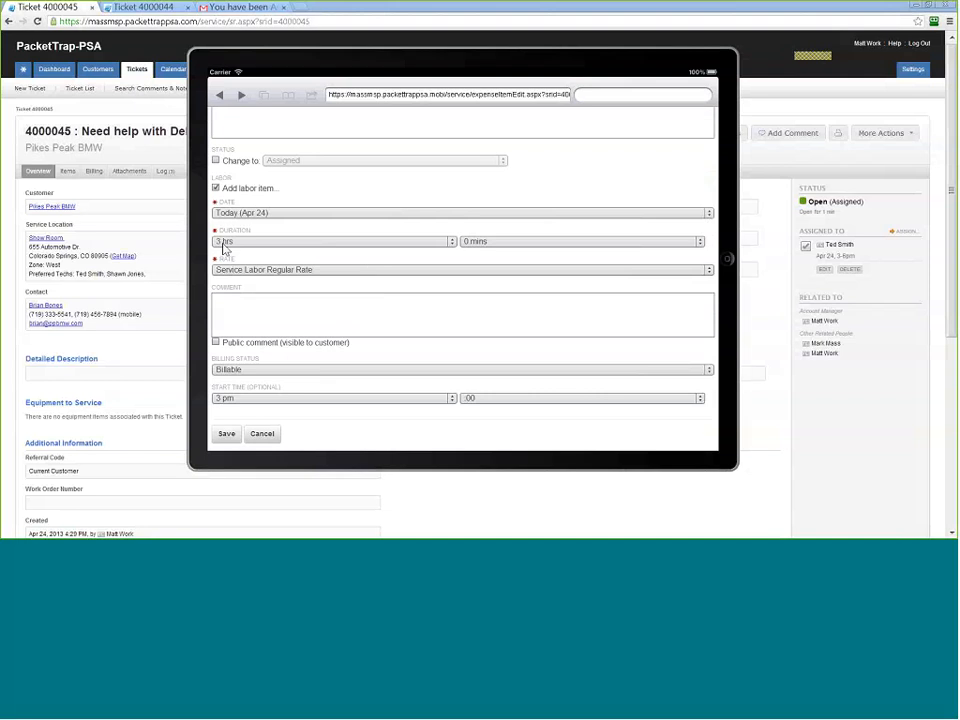
left_click(478, 243)
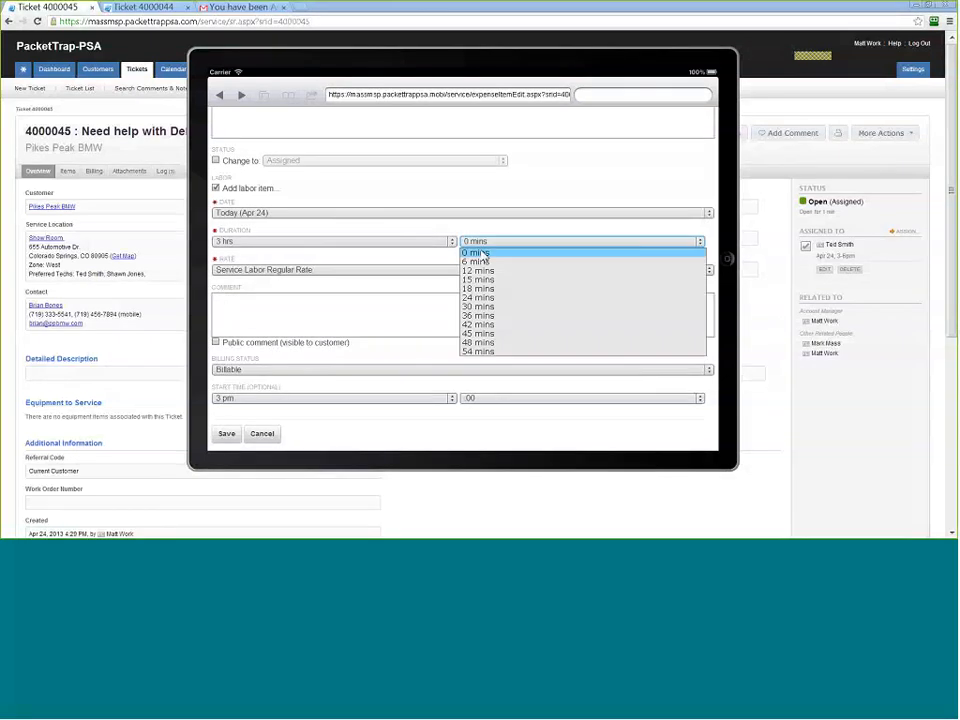
left_click(478, 306)
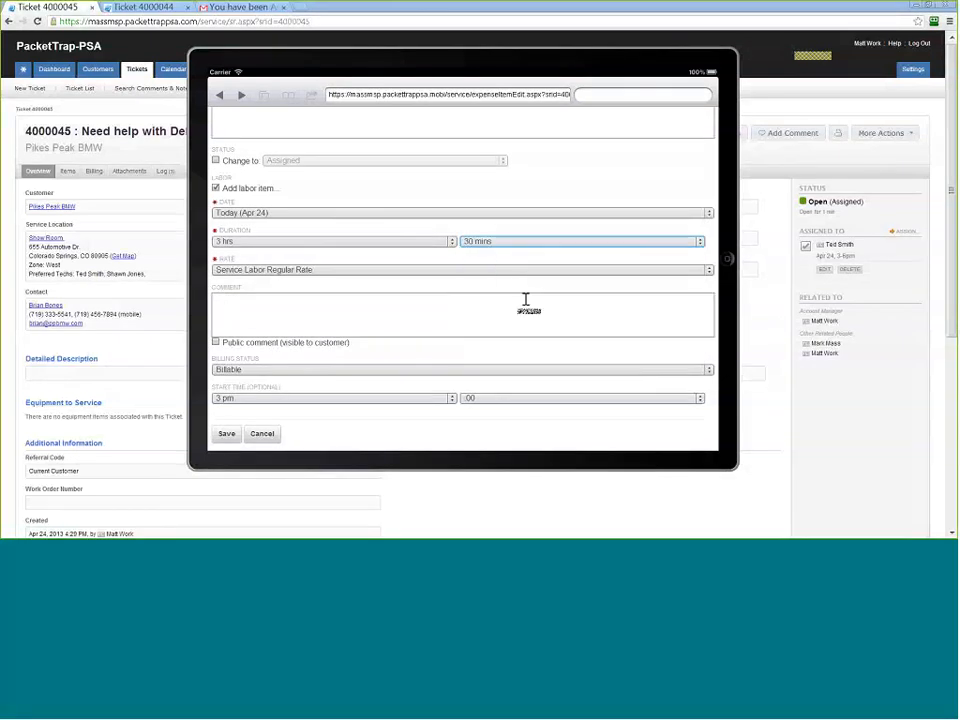
left_click(432, 314)
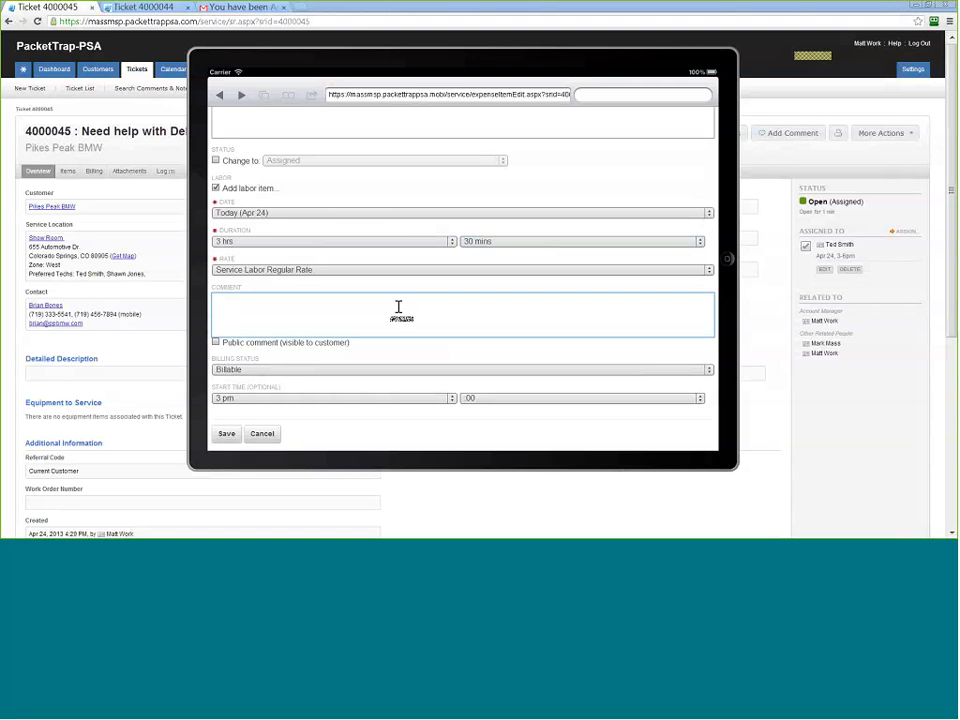
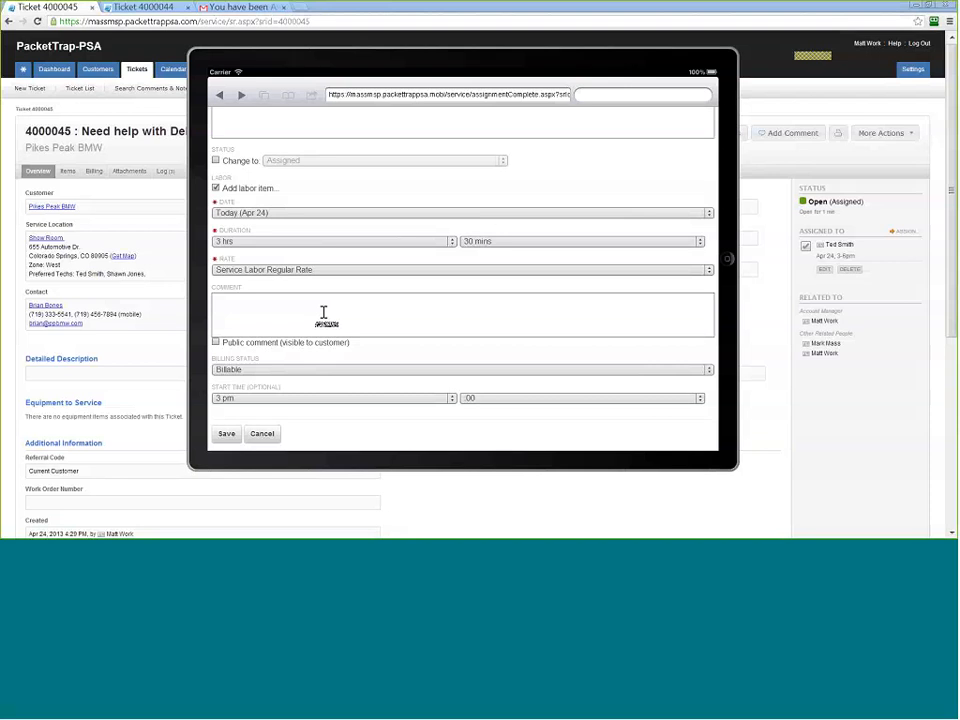
left_click(323, 313)
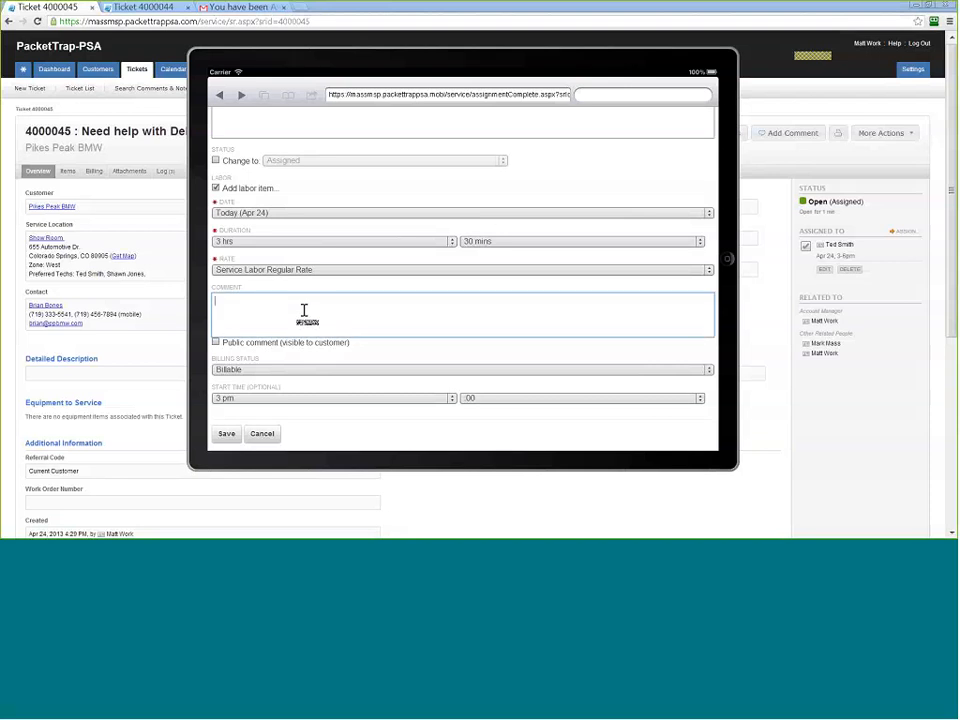
left_click(216, 342)
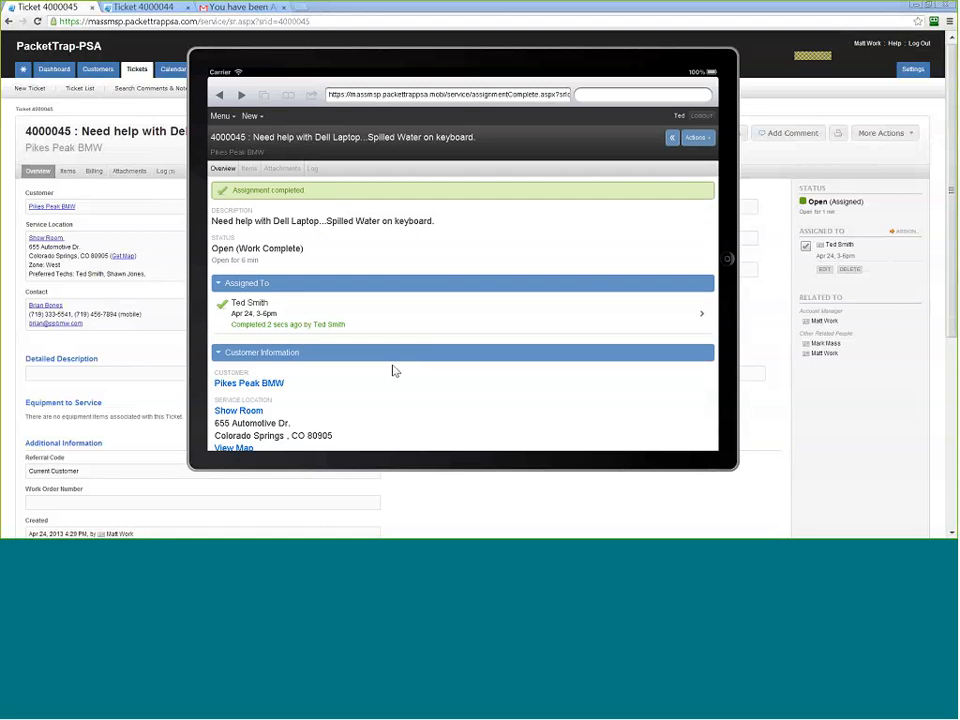
Open the ticket's printable Entry Form, draw the customer's signature for it, and submit the signed document.
left_click(698, 143)
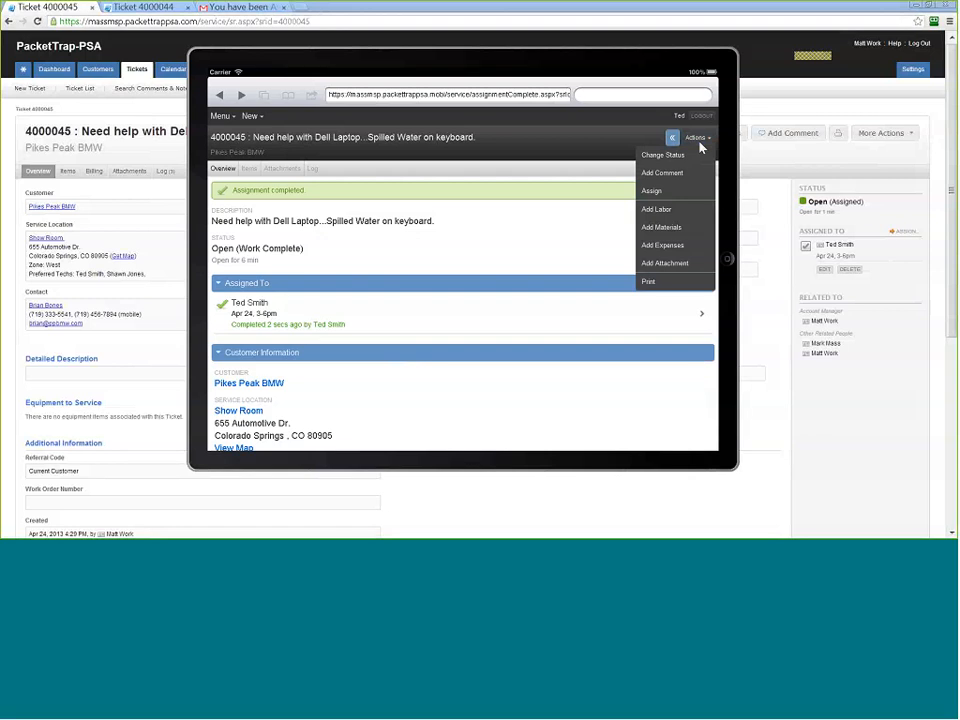
left_click(655, 281)
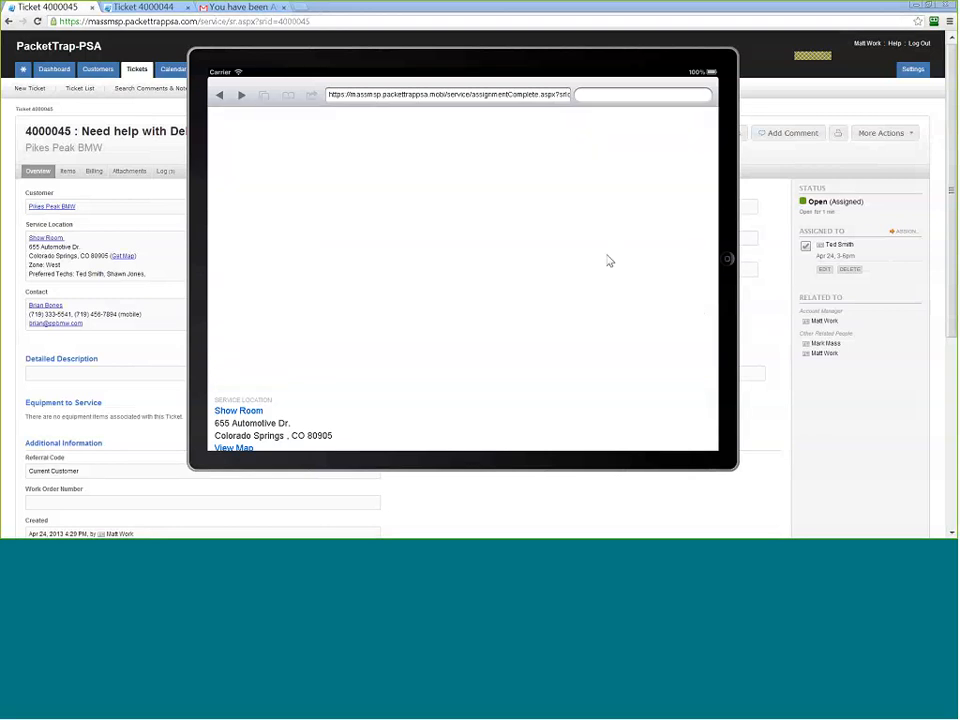
left_click(255, 215)
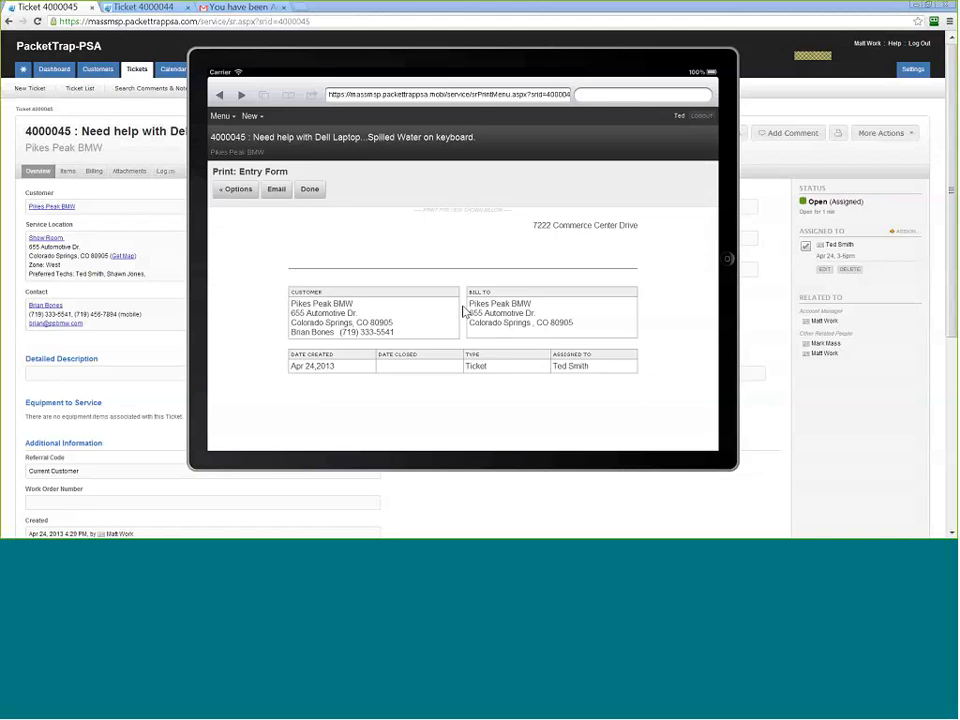
scroll(517, 300, "down", 1)
scroll(617, 332, "down", 3)
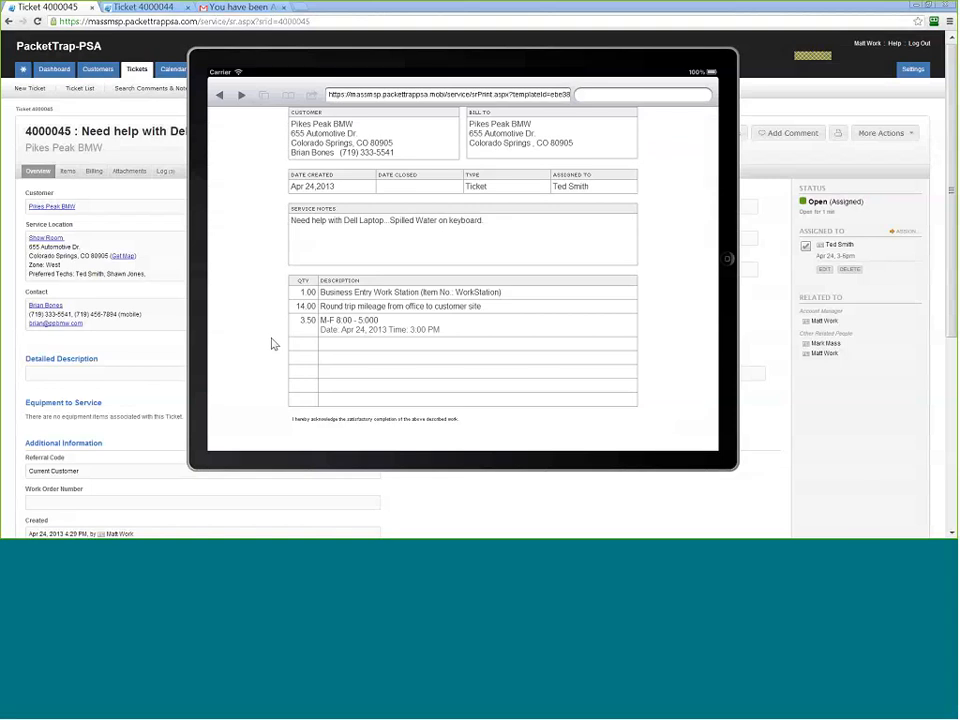
scroll(271, 344, "up", 5)
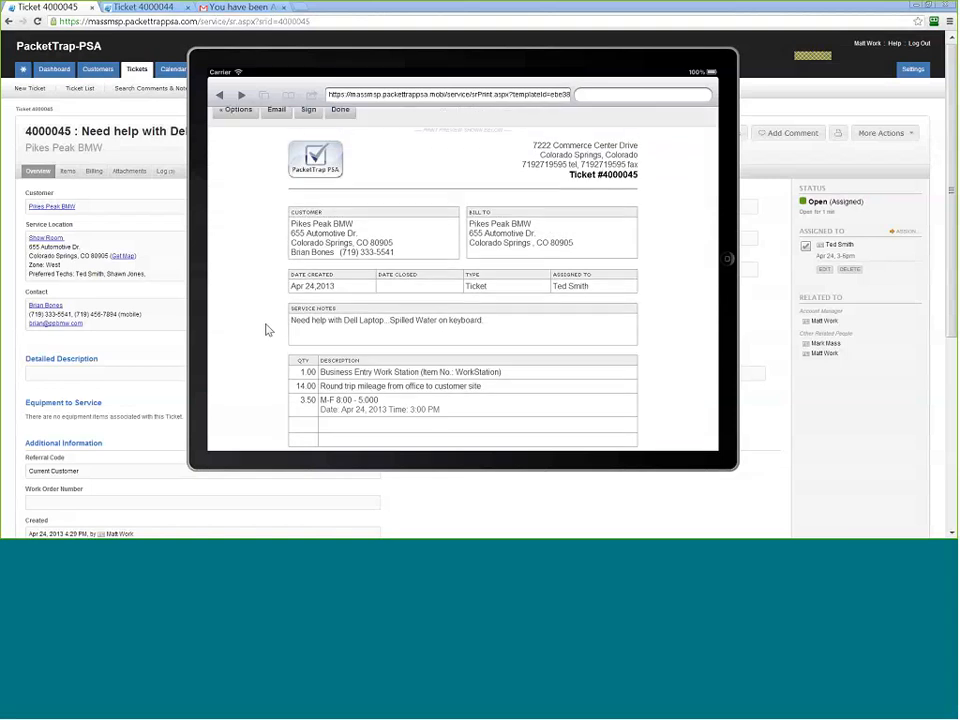
left_click(308, 169)
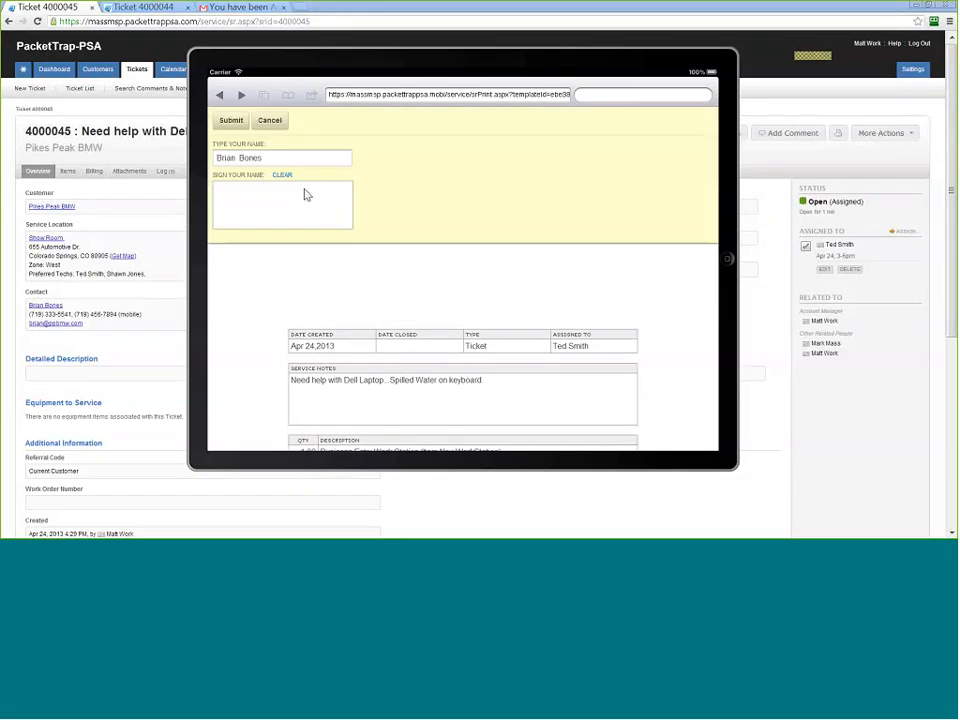
mouse_move(247, 208)
left_mouse_down()
mouse_move(241, 225)
mouse_move(252, 227)
left_mouse_up()
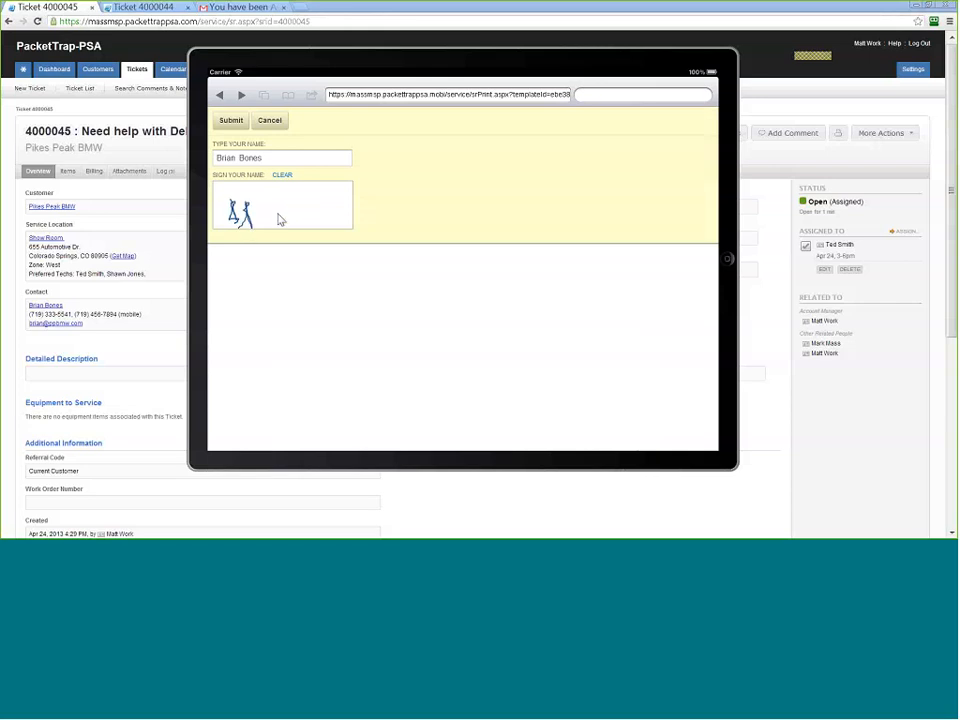
left_click(231, 121)
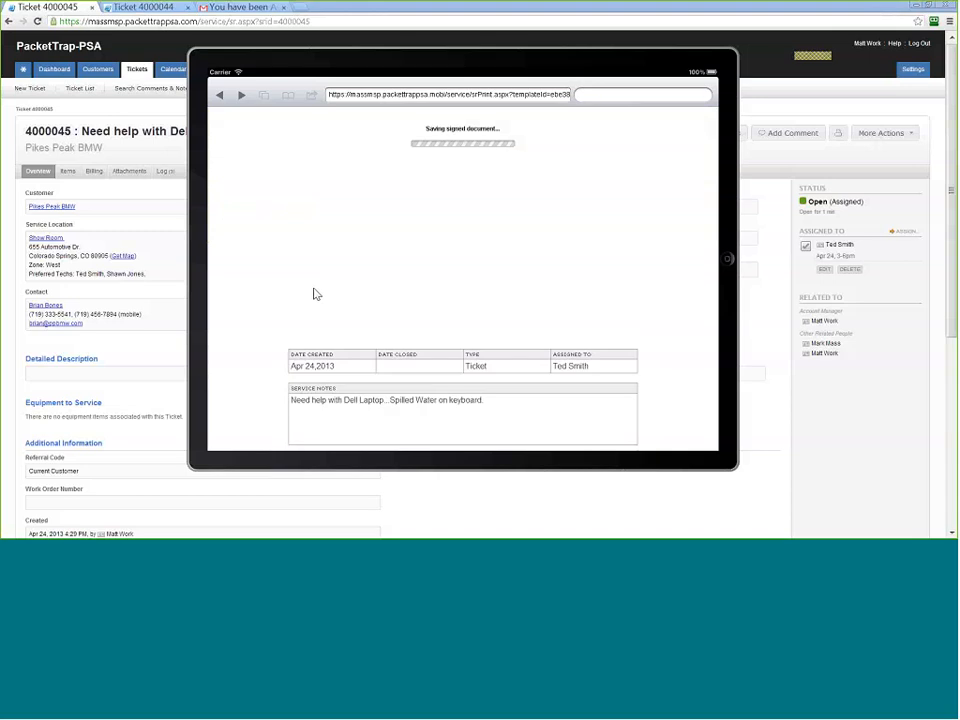
Review the signed Entry Form down to the customer signature and close it to return to the ticket overview.
scroll(266, 262, "down", 4)
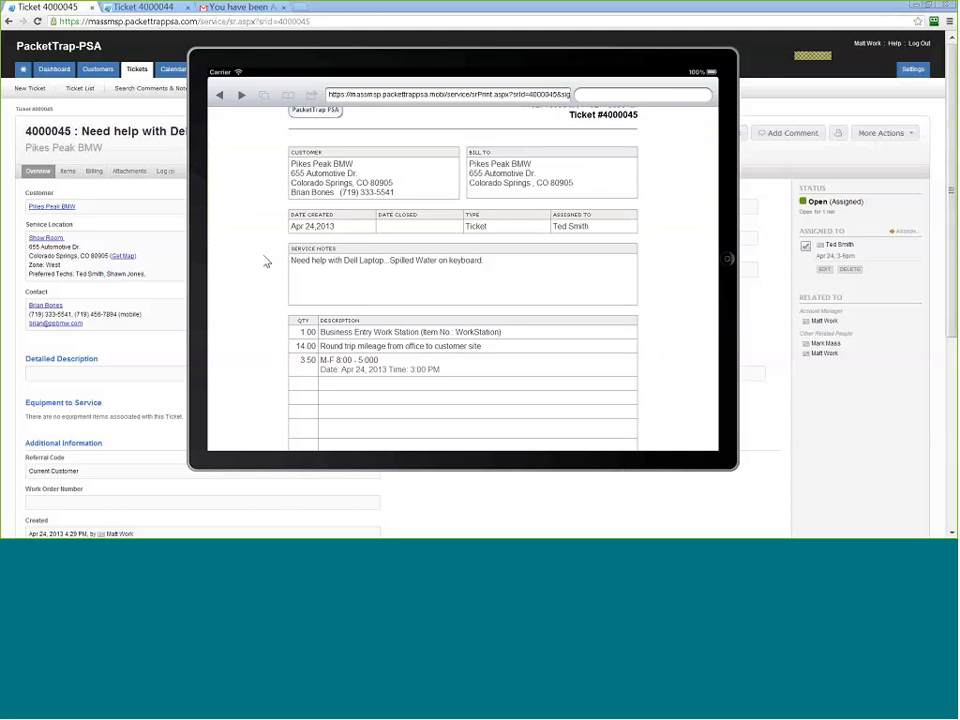
scroll(266, 262, "down", 2)
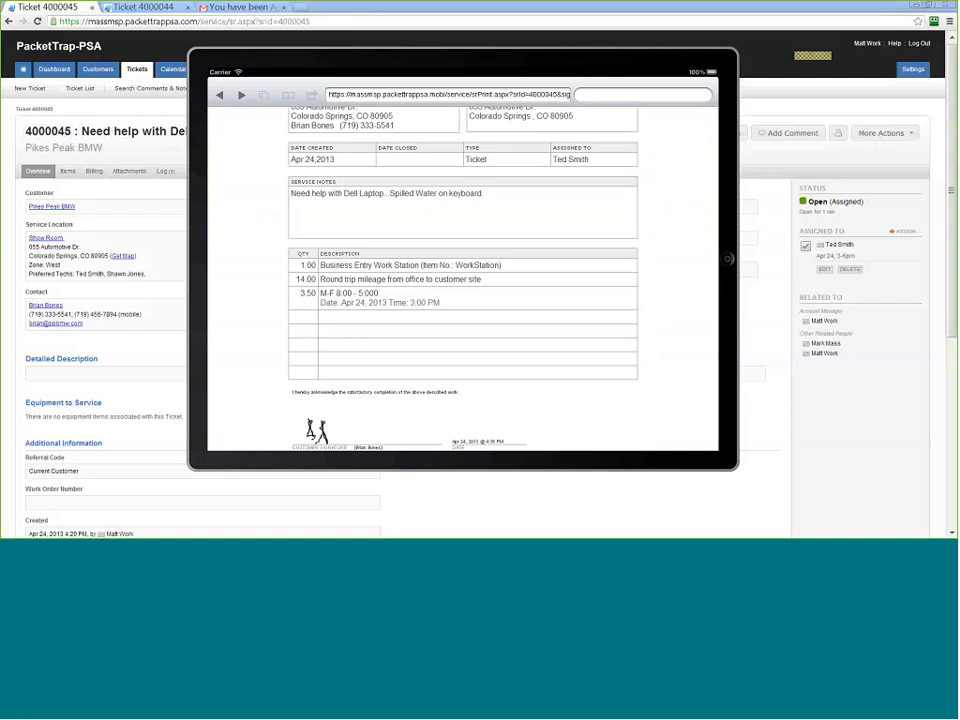
scroll(244, 336, "up", 2)
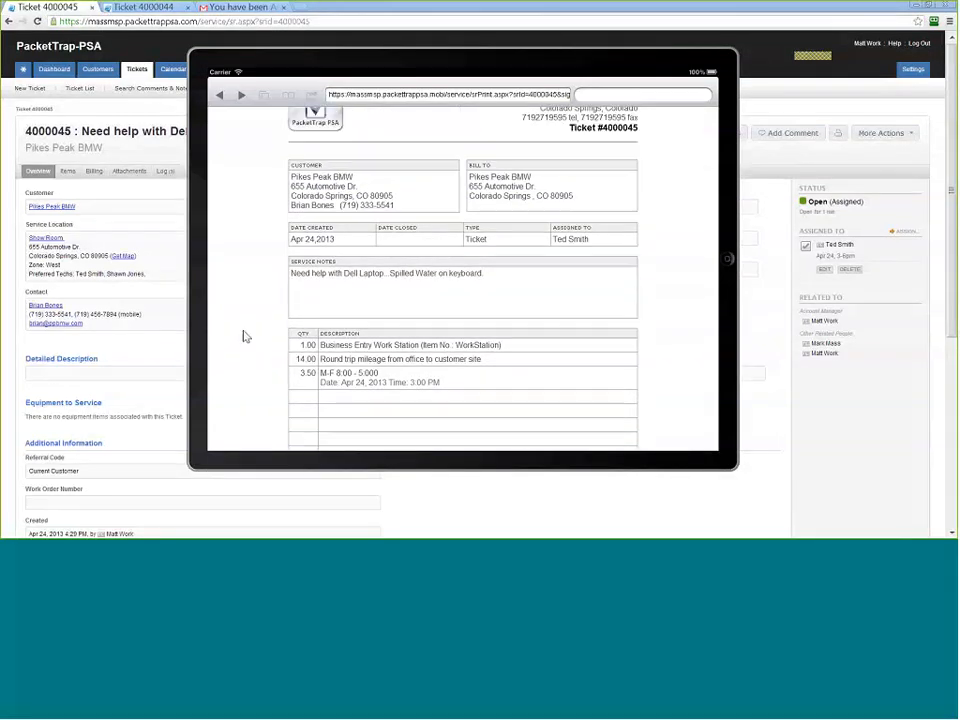
scroll(244, 336, "up", 3)
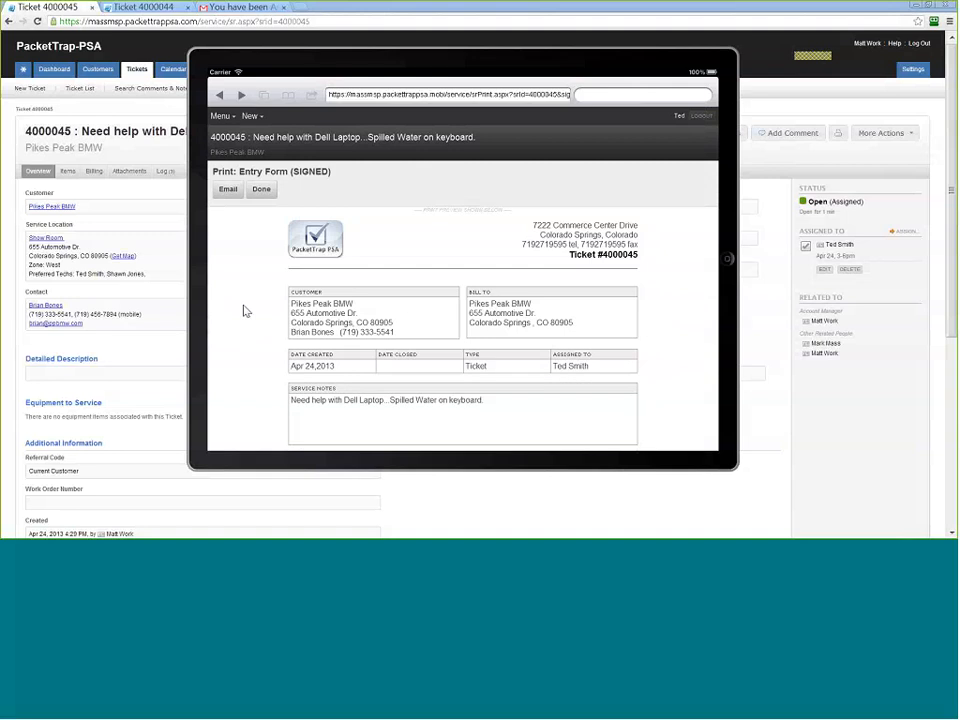
left_click(222, 191)
left_click(265, 196)
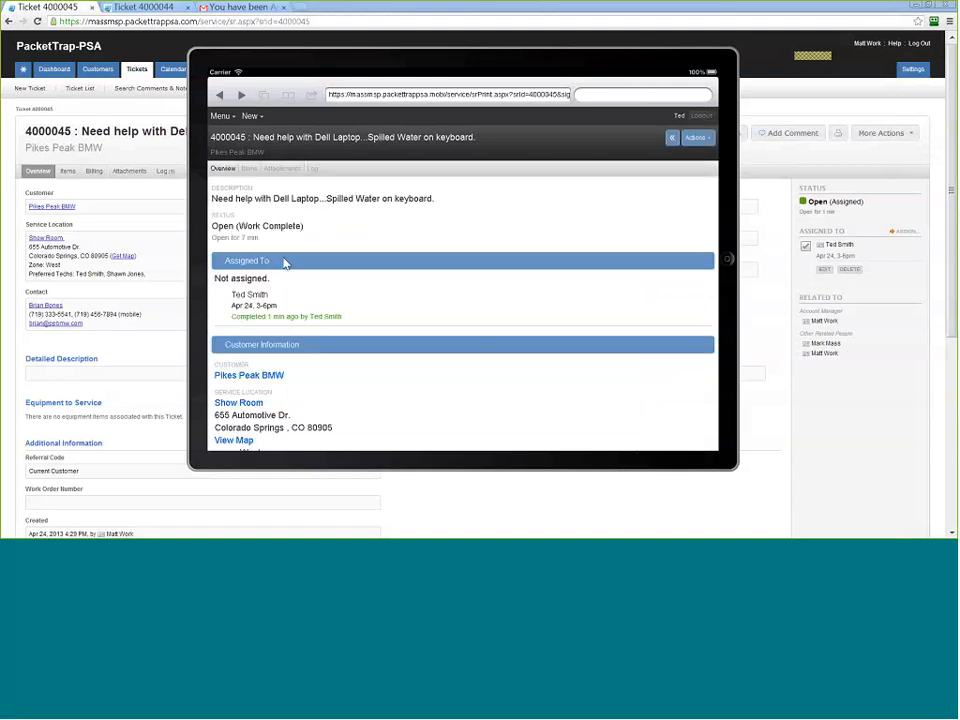
Check the completed visit on the mobile dashboard schedule and view the incomplete tickets assigned to the technician.
left_click(223, 117)
left_click(226, 144)
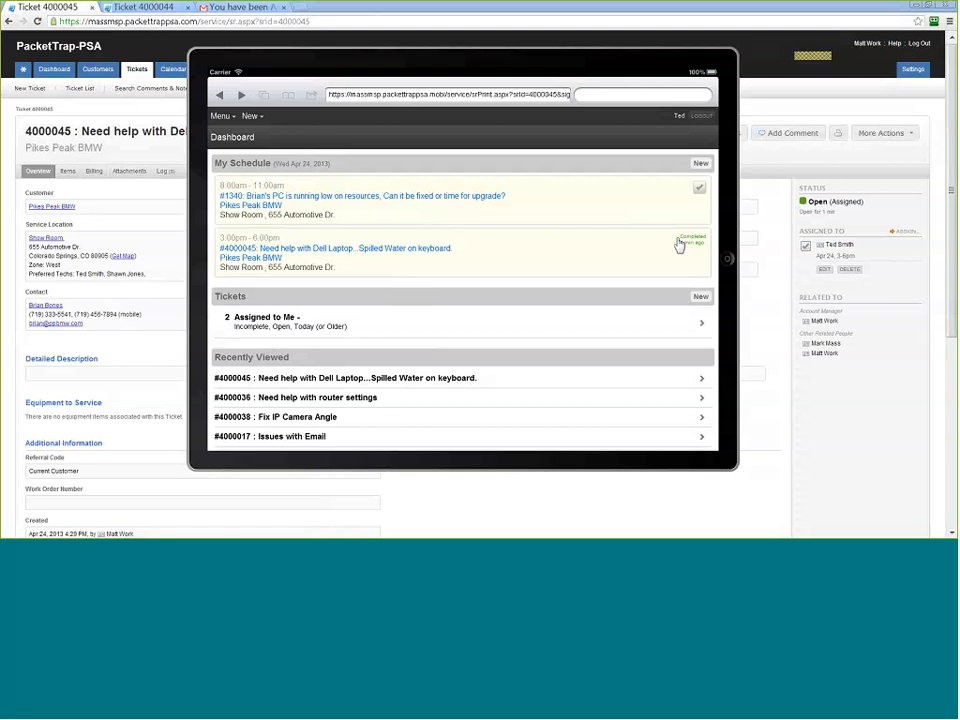
left_click(281, 331)
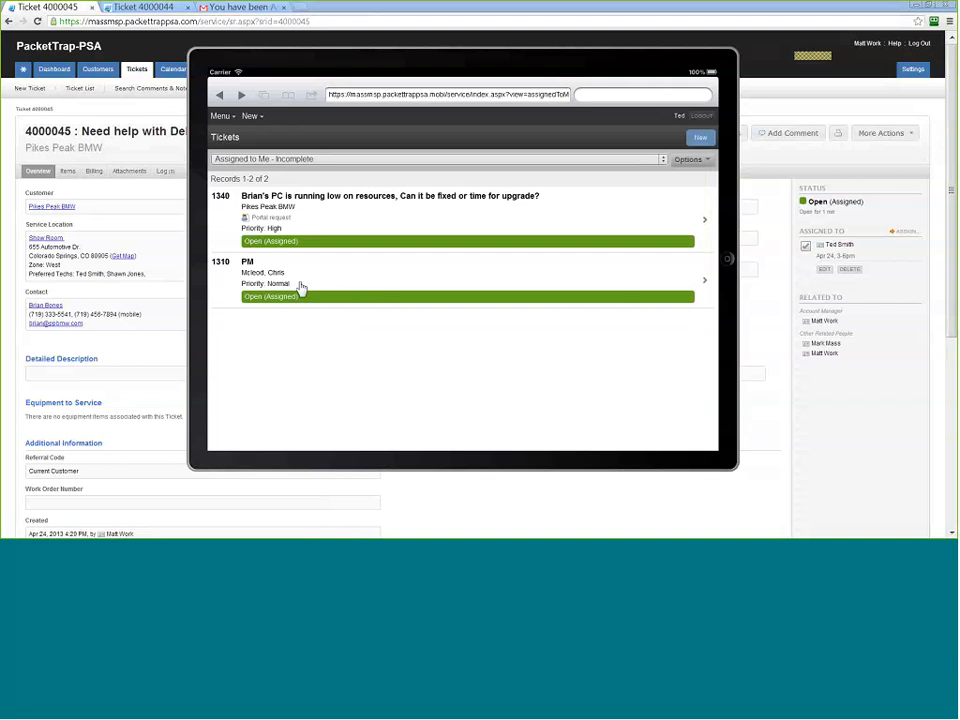
left_click(222, 117)
left_click(218, 140)
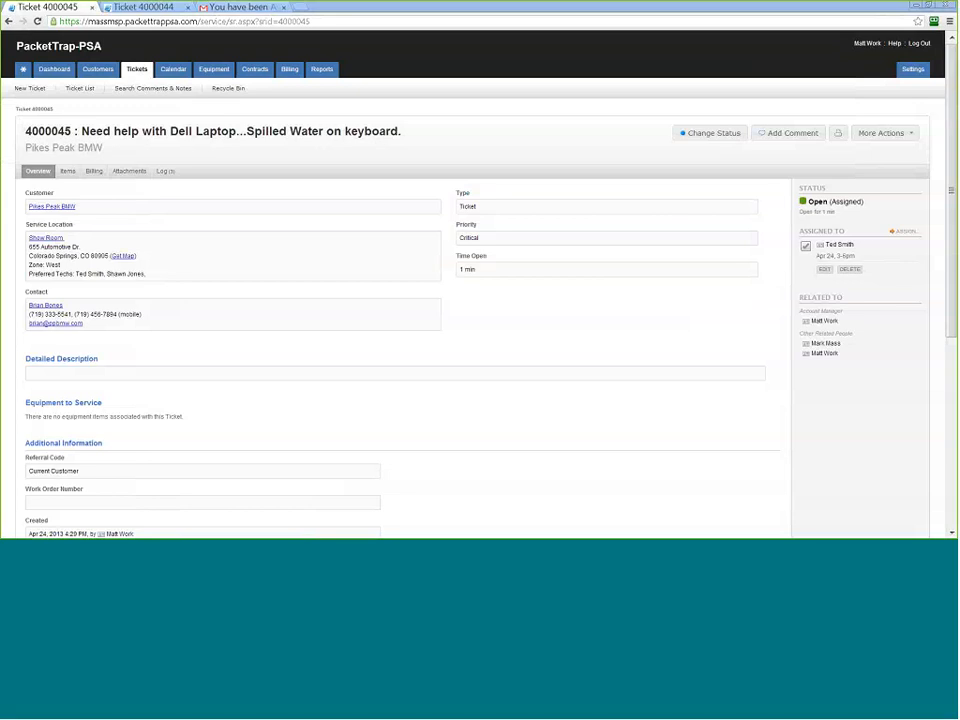
On the full site, open the Dell laptop water-spill ticket from the dashboard's Work Complete tickets and review its log entries and items.
left_click(55, 69)
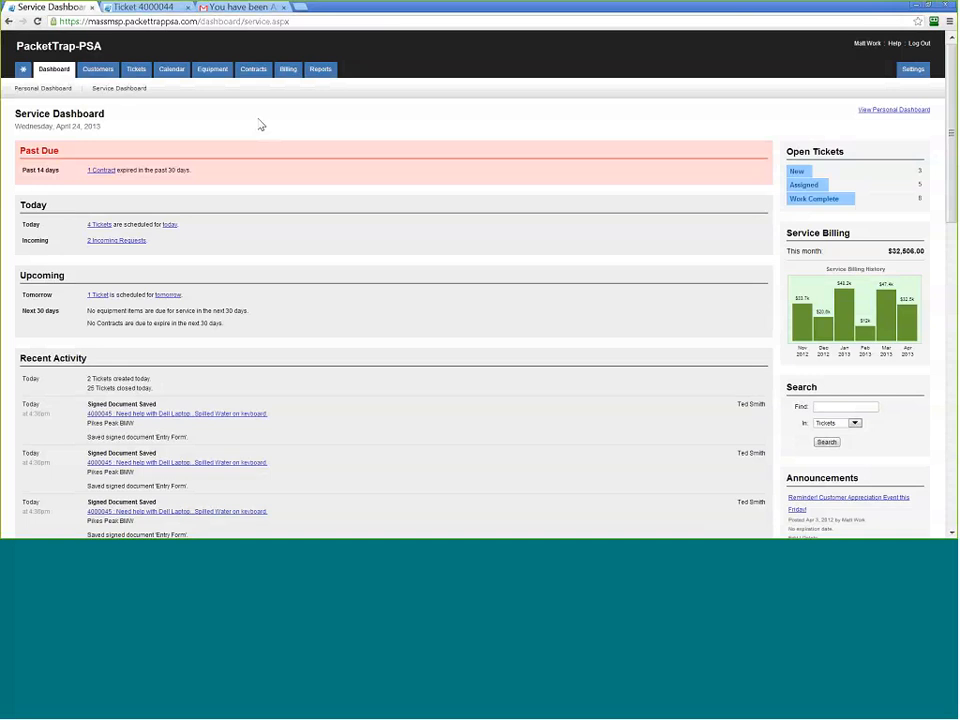
left_click(810, 204)
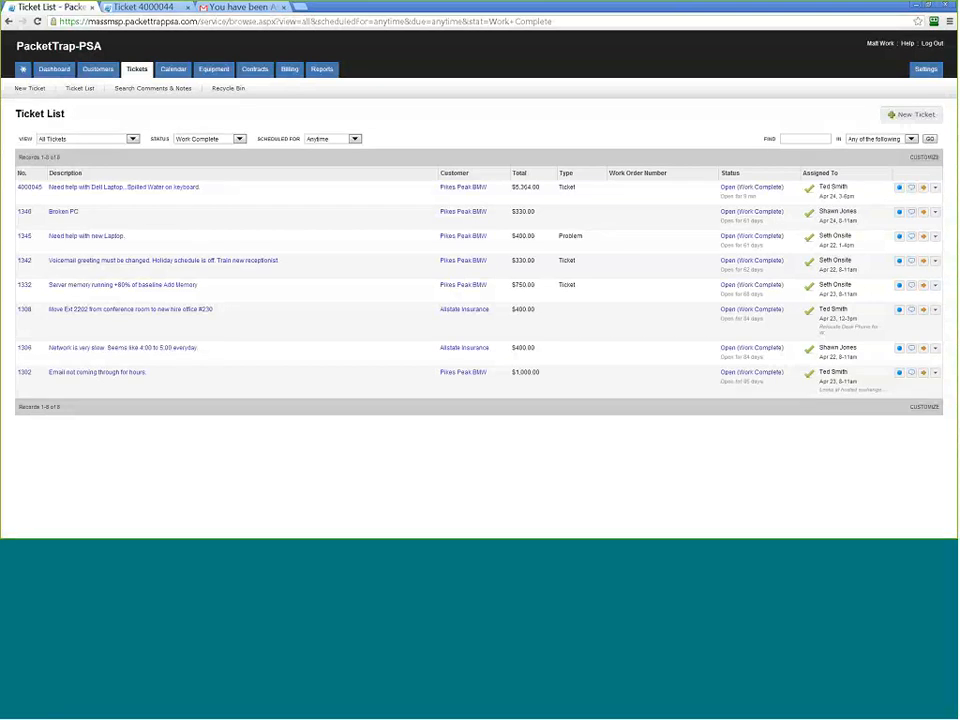
left_click(29, 188)
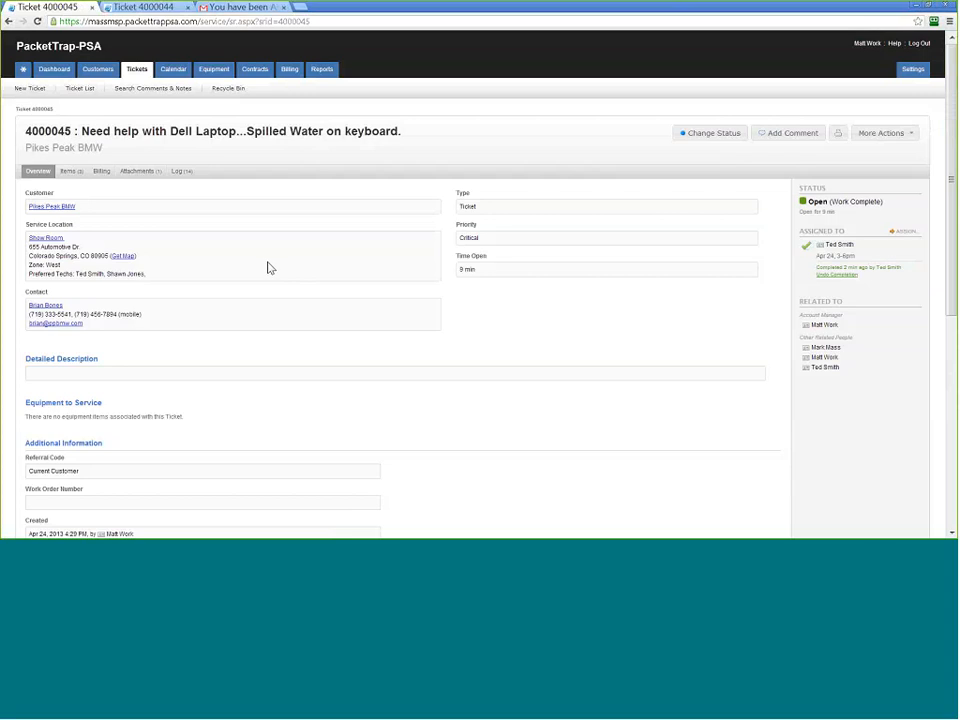
scroll(261, 287, "down", 3)
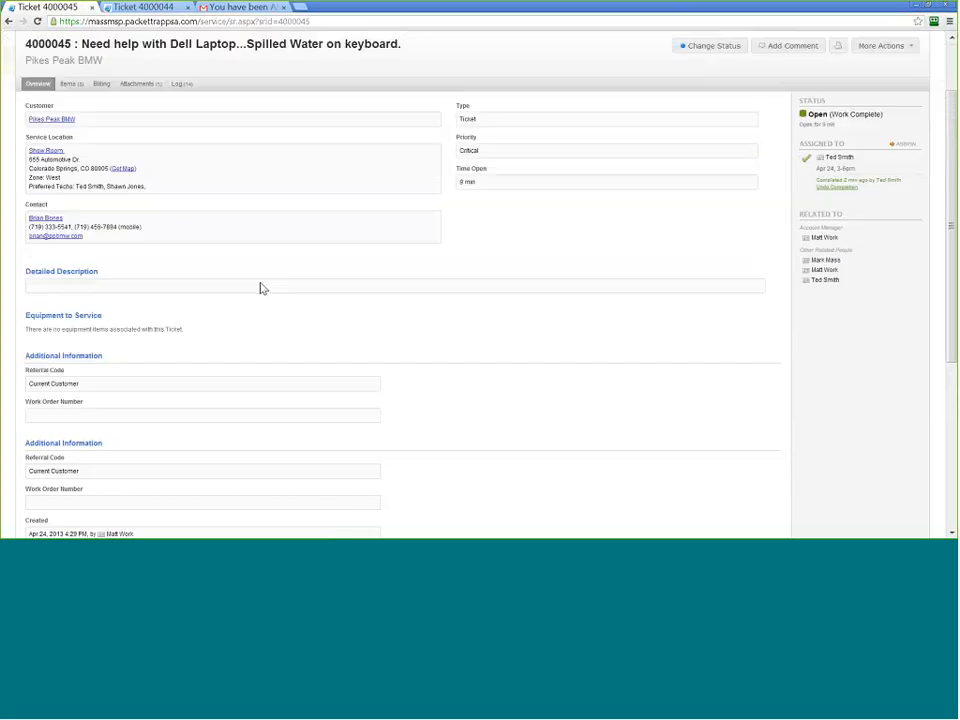
scroll(261, 287, "down", 3)
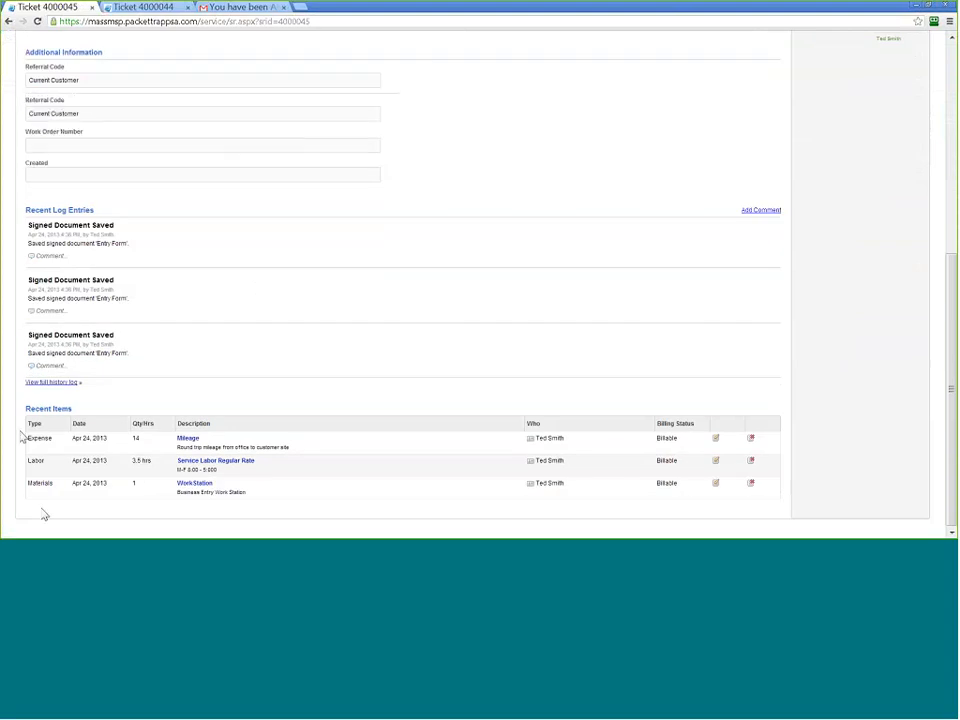
Review the Dell laptop water-spill ticket's labor, mileage and materials items, and its billing summary.
scroll(43, 515, "up", 5)
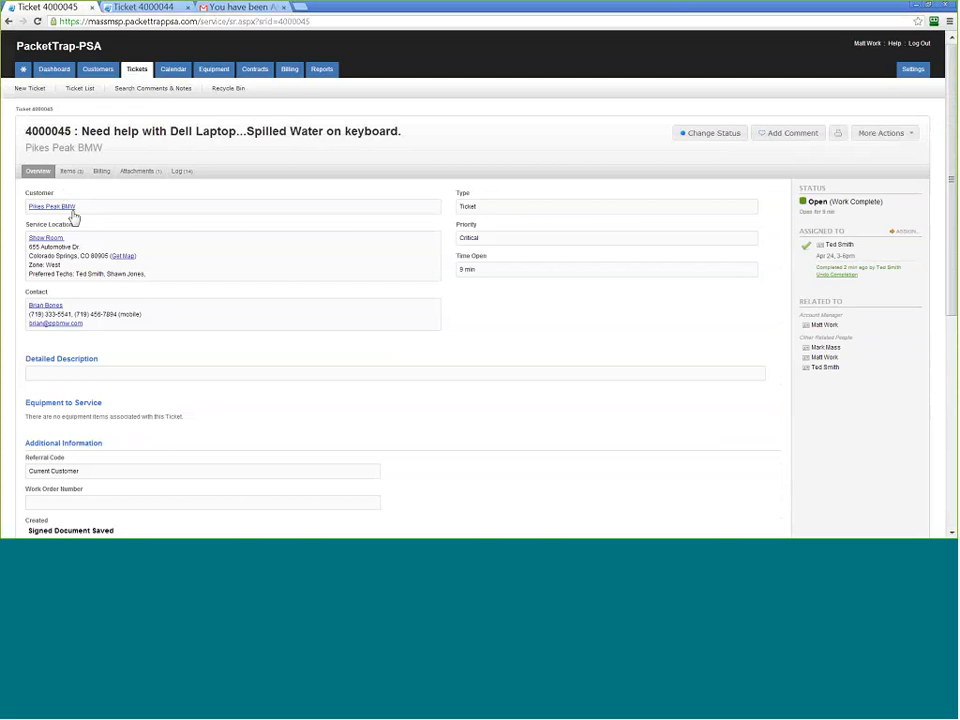
left_click(69, 171)
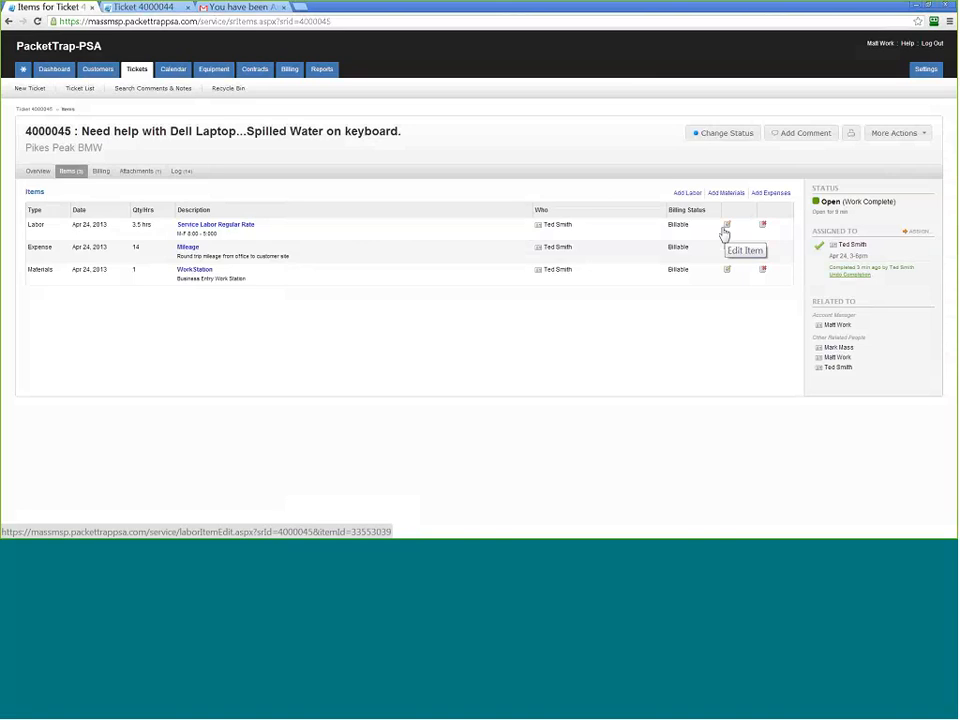
left_click(101, 171)
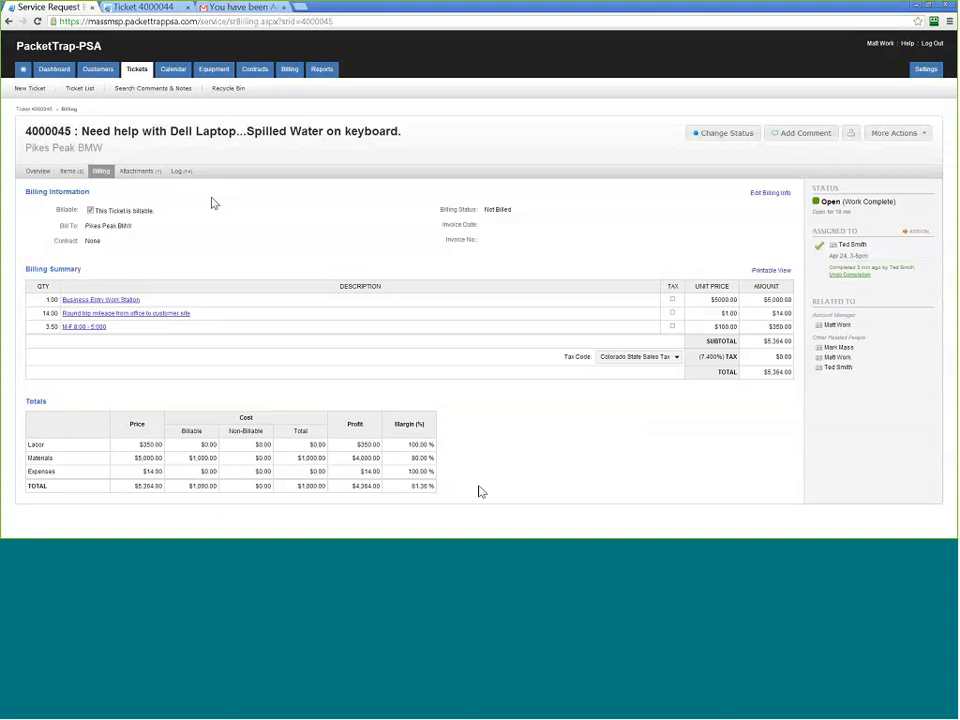
View the signed Entry Form attached to the ticket down to the customer signature, close it, and review the ticket's full log.
left_click(139, 173)
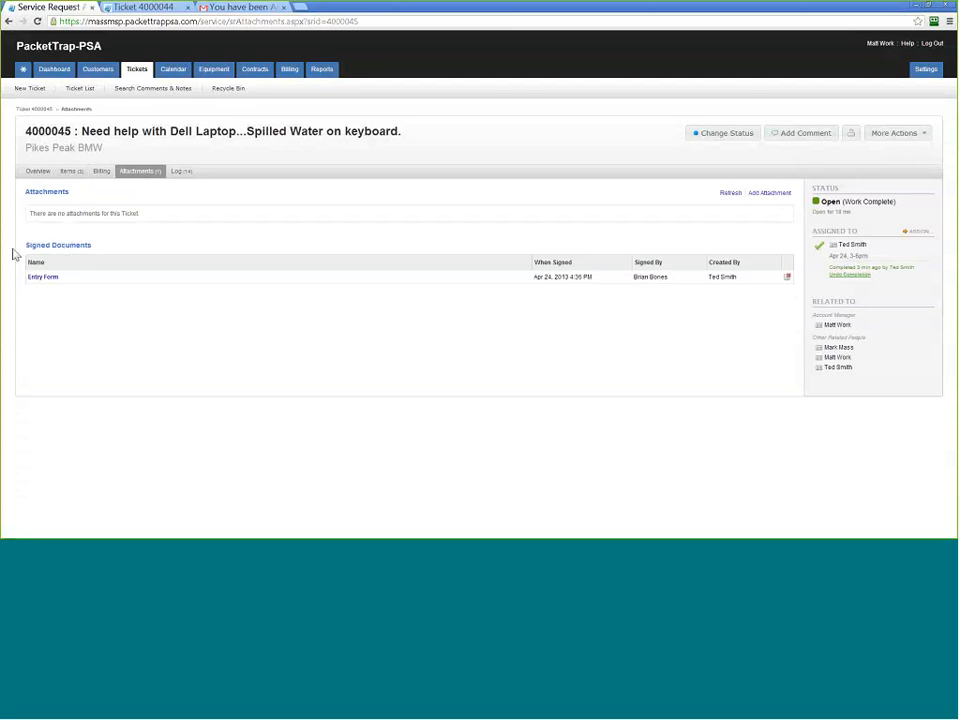
left_click(37, 277)
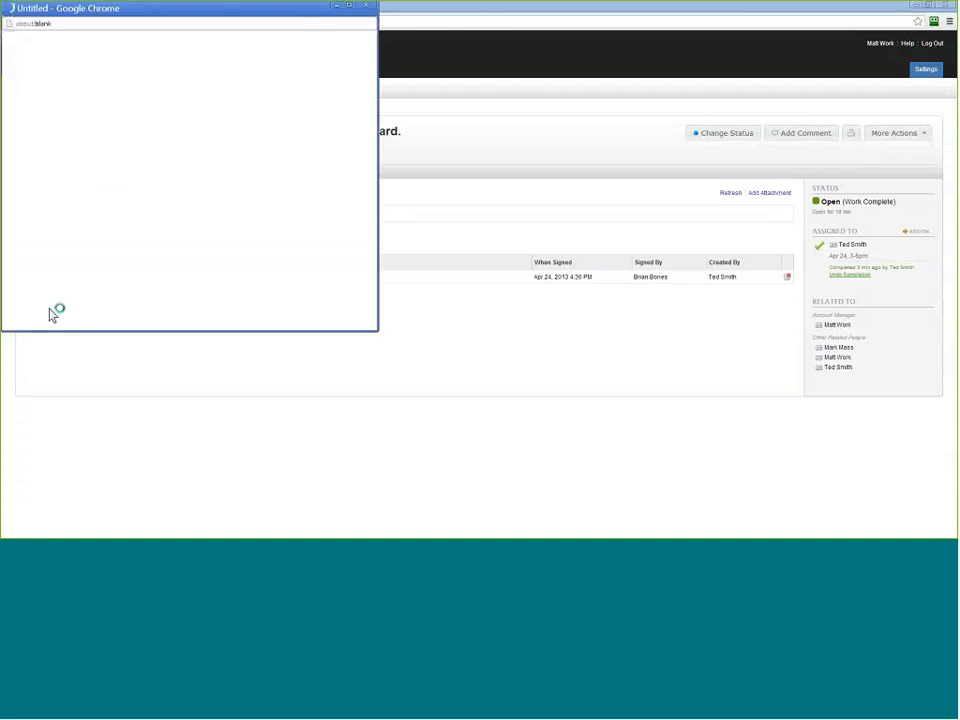
left_click_drag(370, 121, 376, 212)
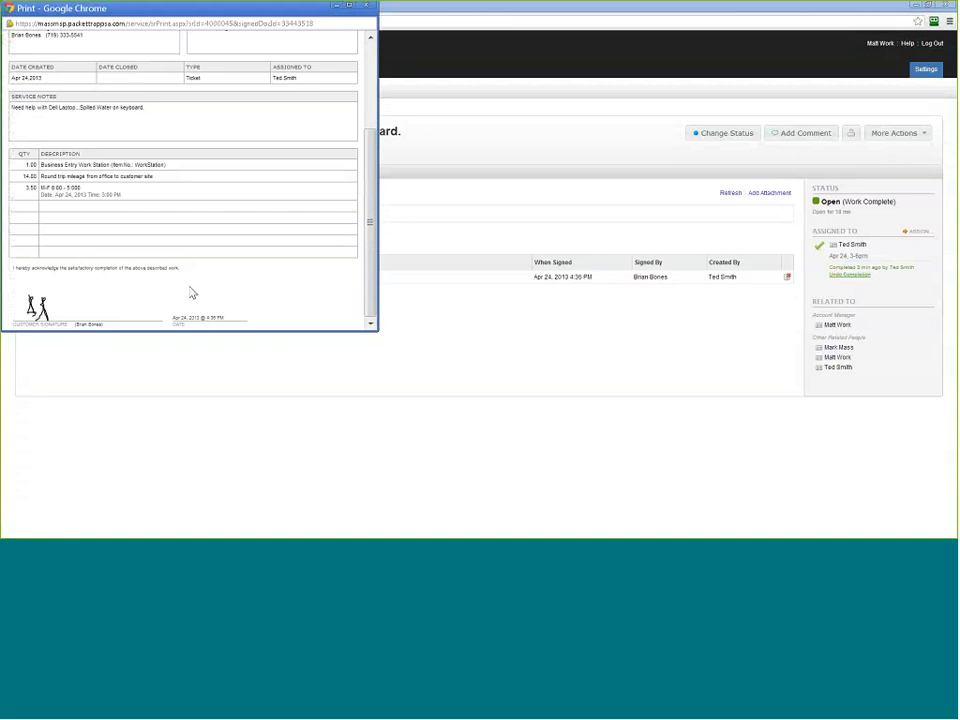
left_click(366, 5)
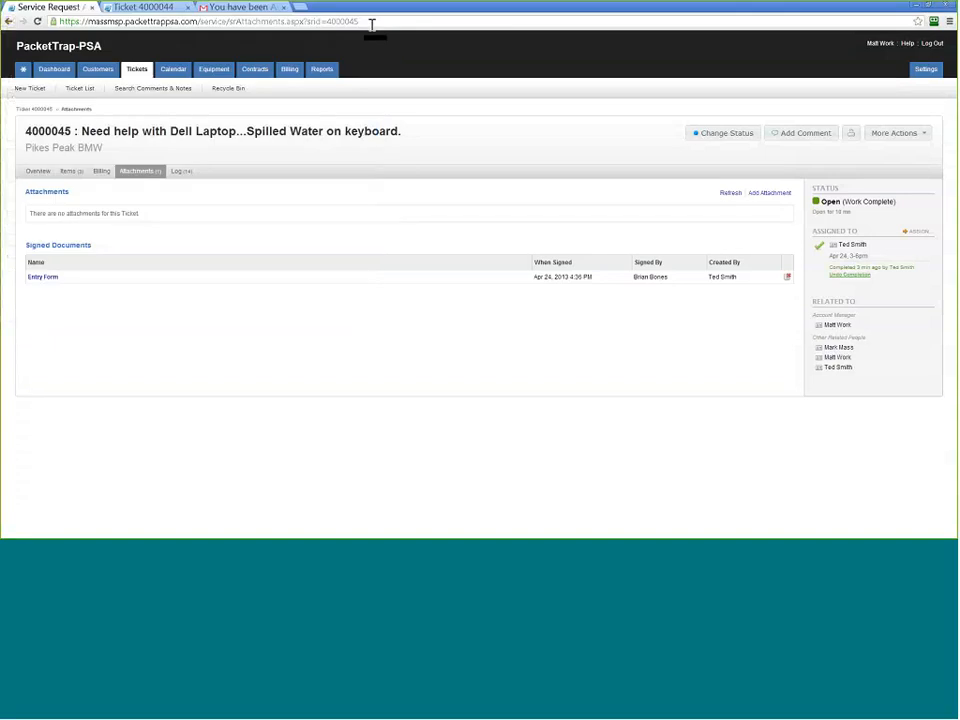
left_click(182, 172)
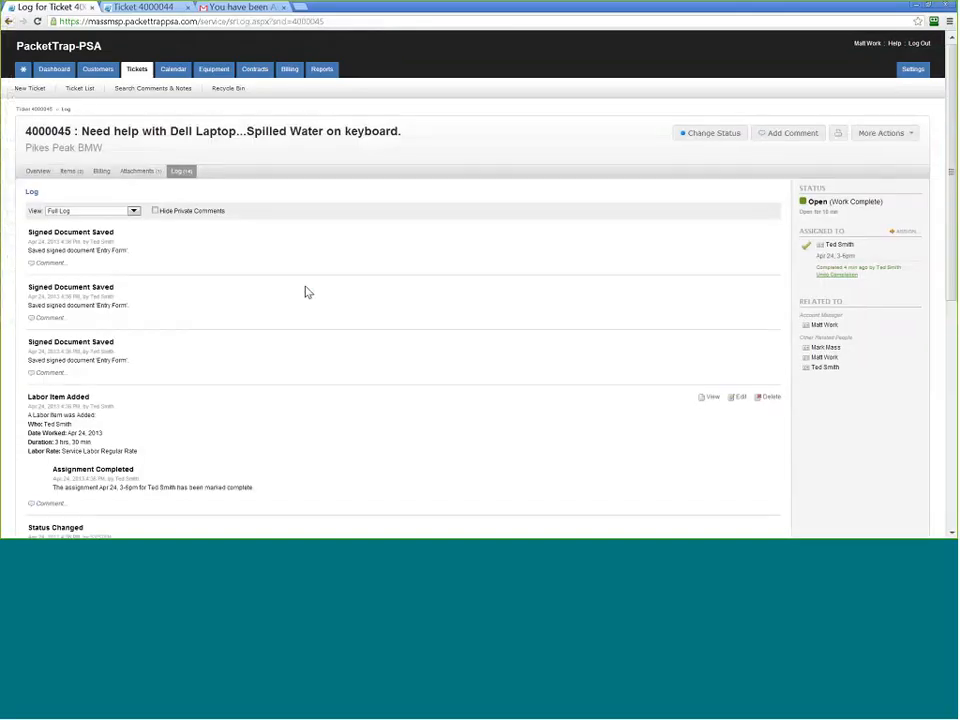
scroll(214, 273, "down", 2)
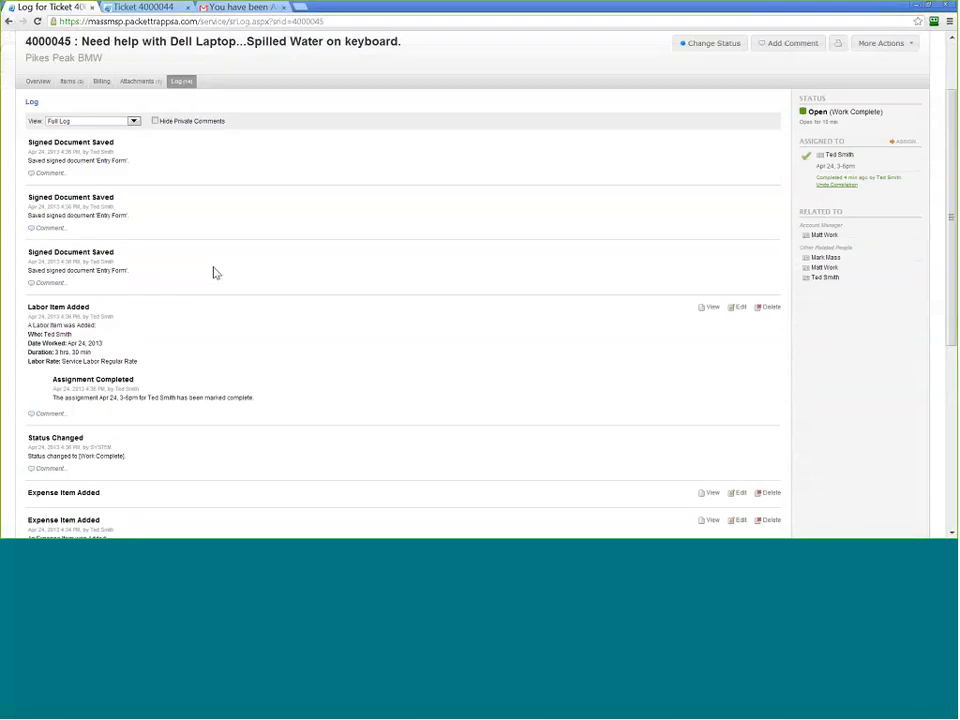
Change the Dell laptop ticket's status to Closed and save it without a comment.
scroll(214, 273, "up", 2)
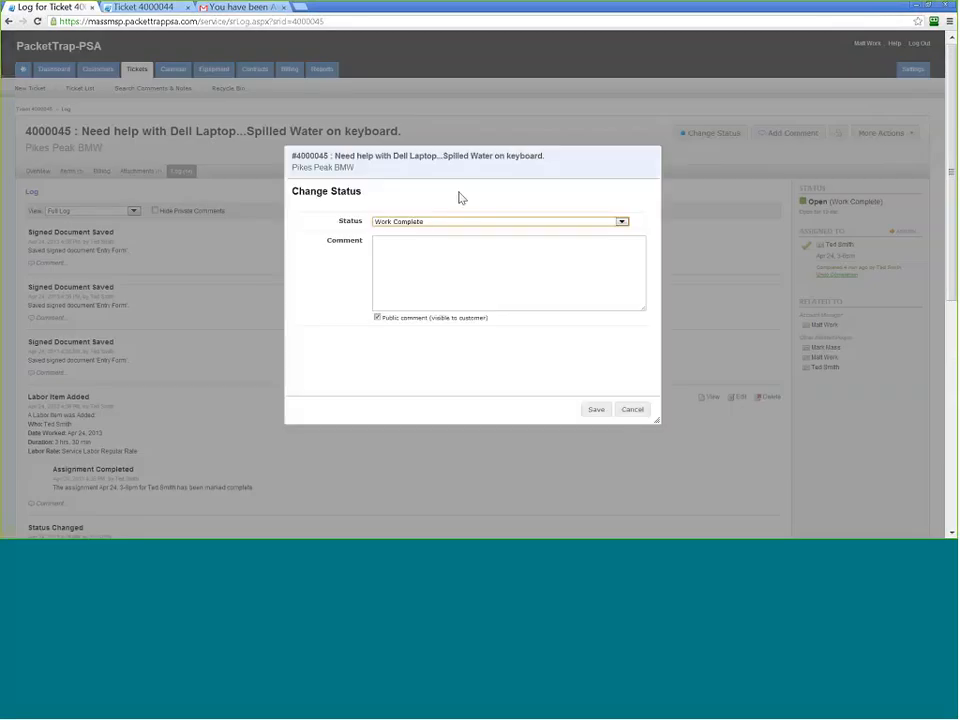
left_click(415, 221)
left_click(386, 279)
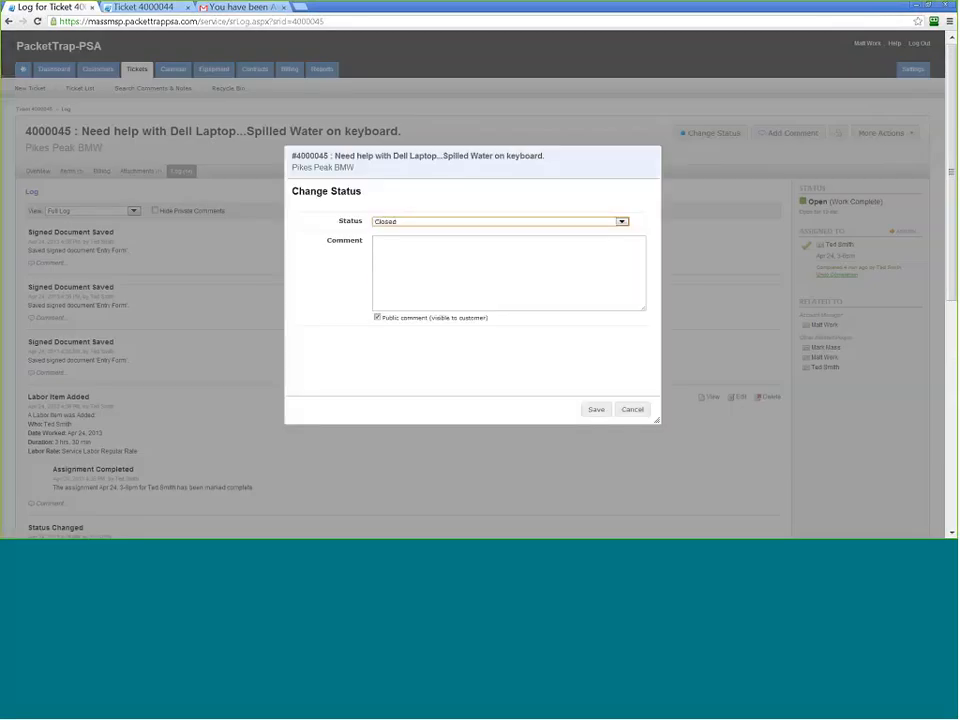
left_click(596, 409)
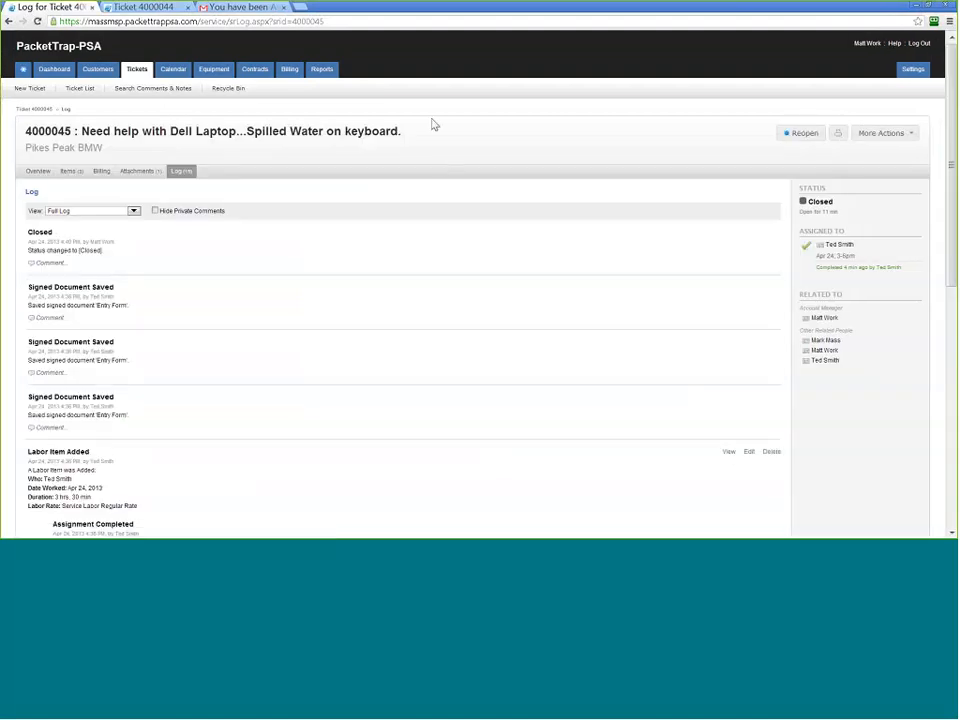
Review the billing overview's tickets ready to be billed and its recent batches.
mouse_move(289, 70)
left_click(289, 74)
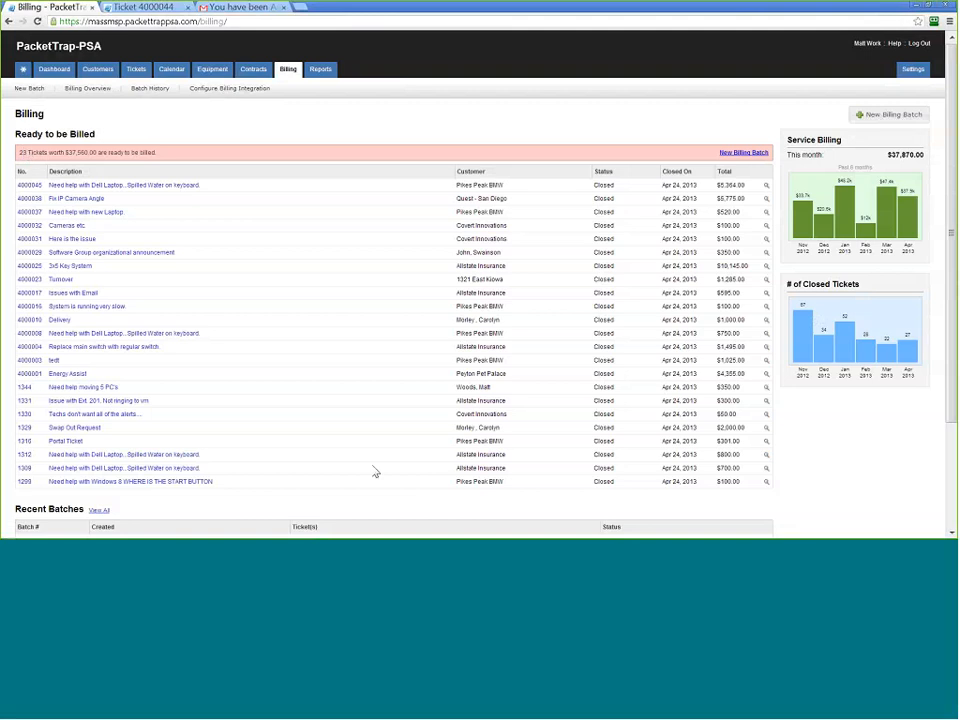
scroll(887, 480, "down", 1)
scroll(840, 422, "down", 2)
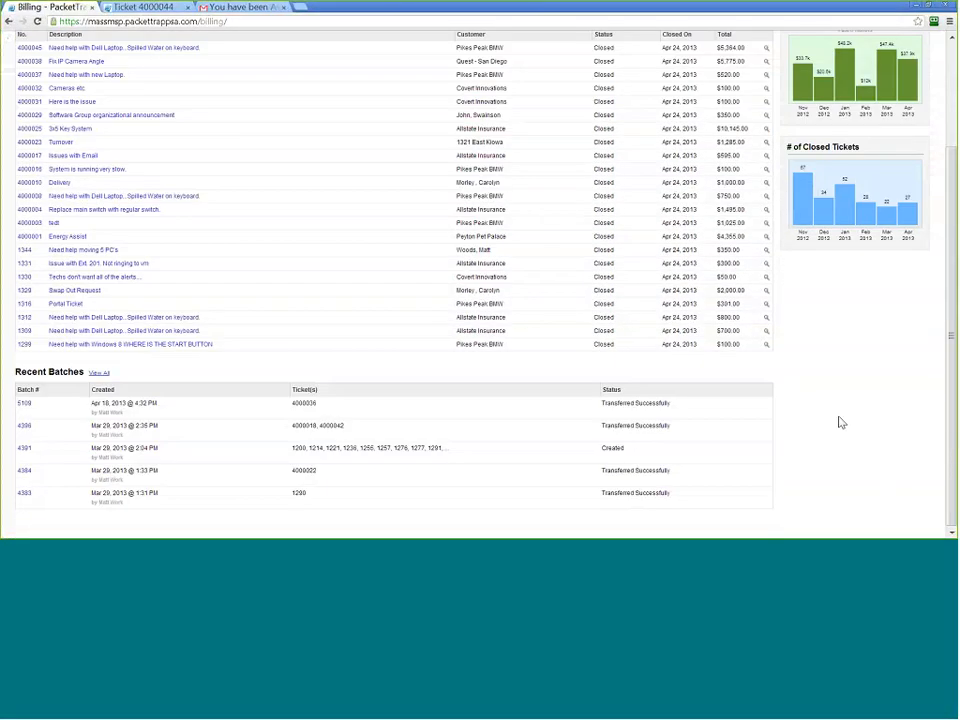
scroll(487, 336, "up", 3)
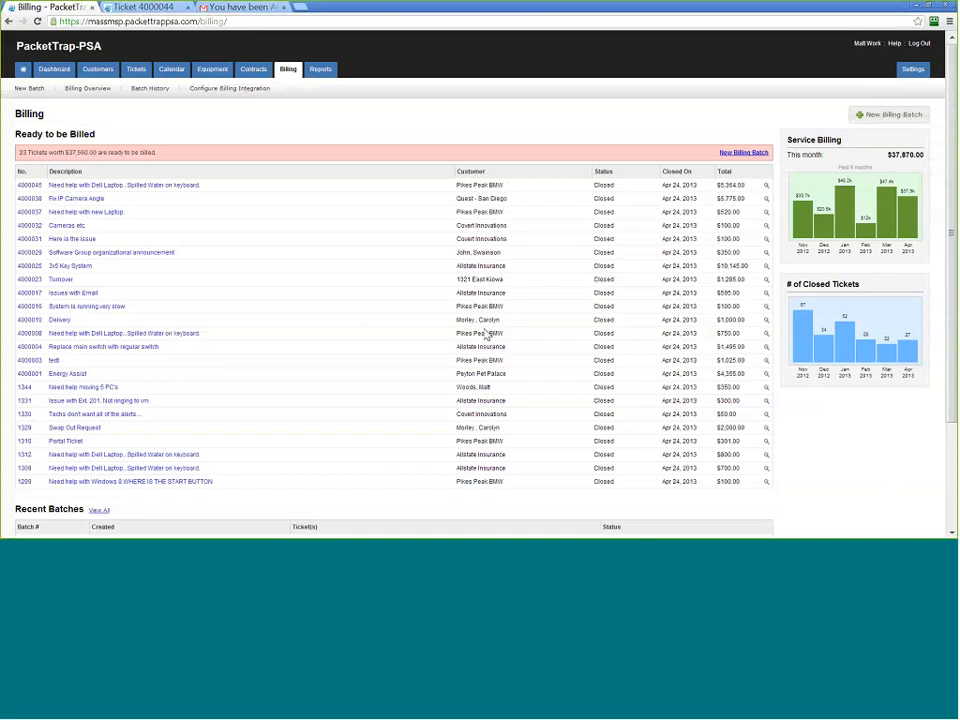
Start a new billing batch, and review its invoice options and available billing systems, keeping QuickBooks Online.
left_click(743, 152)
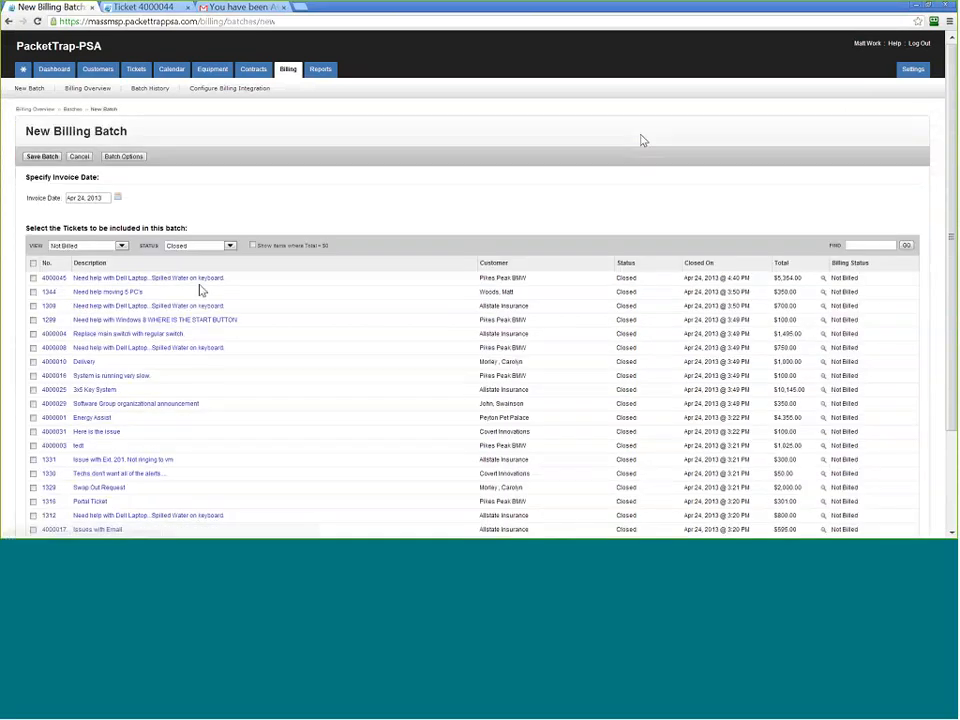
left_click(123, 156)
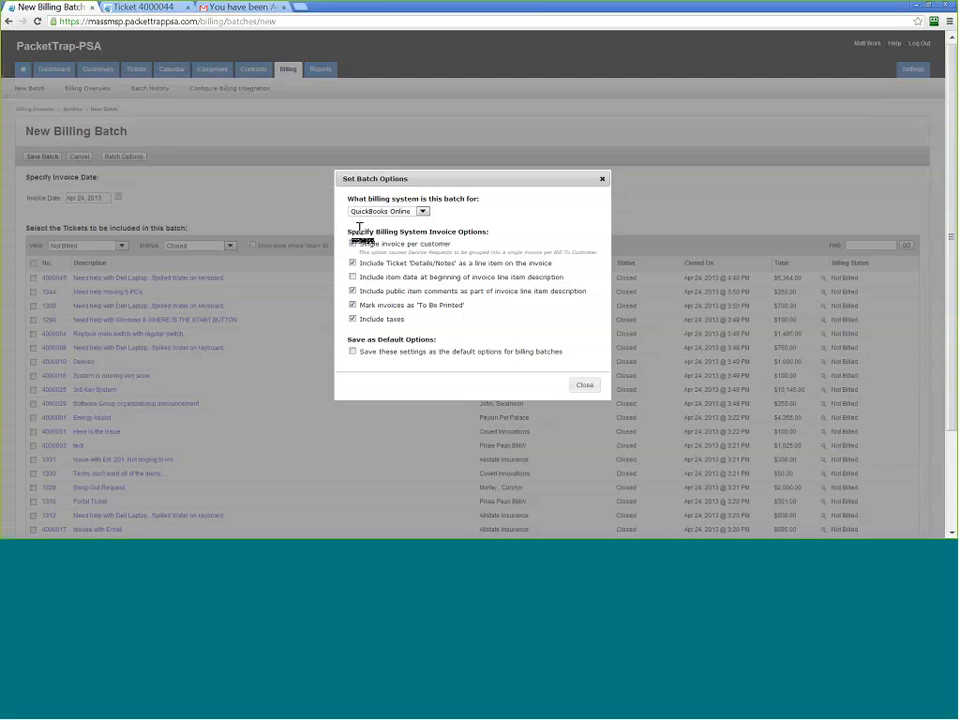
left_click(390, 211)
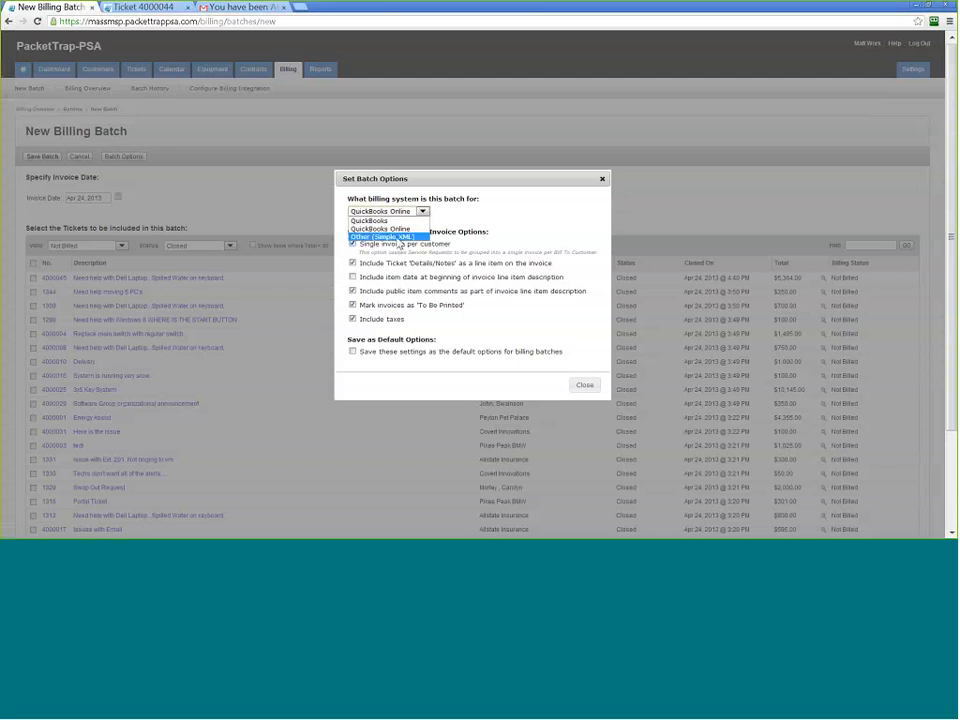
left_click(598, 190)
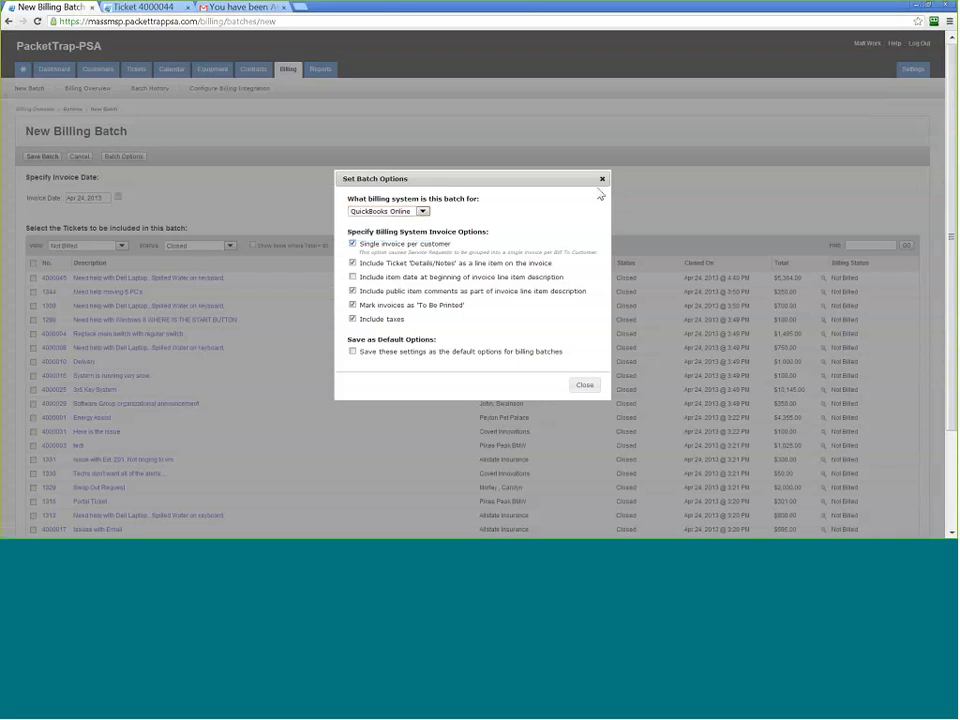
left_click(602, 179)
Include only the Pikes Peak BMW Dell laptop ticket 4000045 in the billing batch and save the batch.
scroll(414, 190, "down", 2)
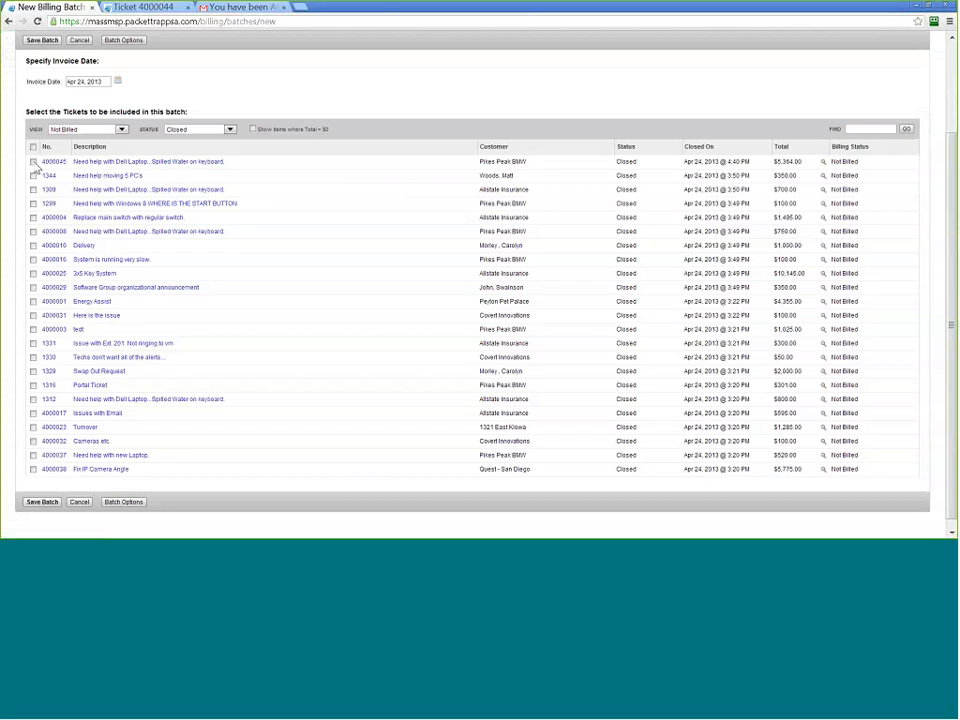
left_click(33, 146)
left_click(40, 500)
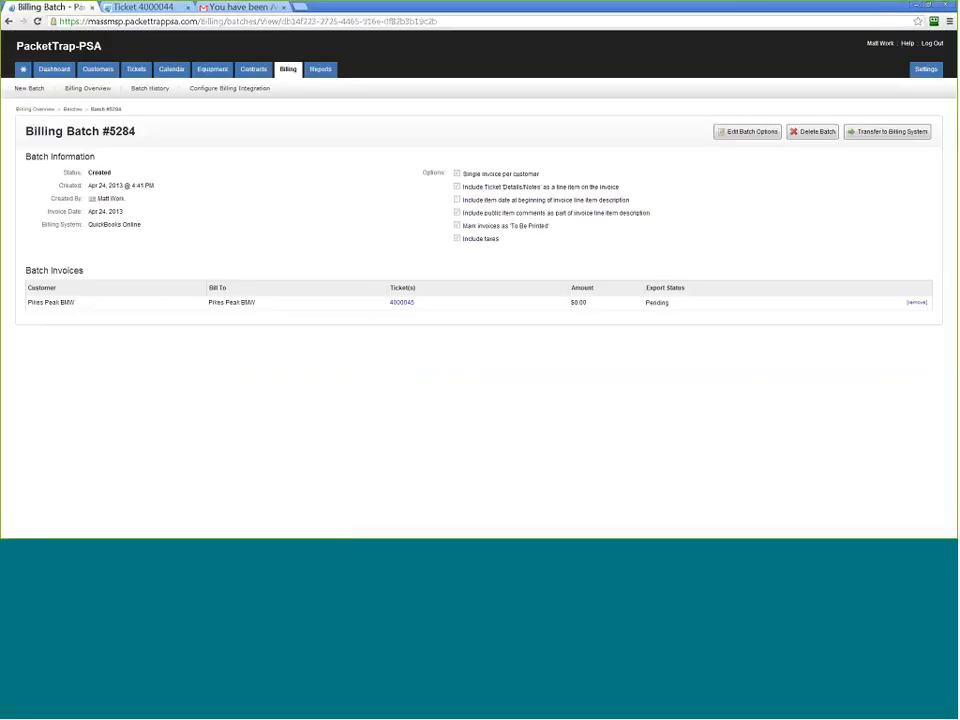
Transfer the saved billing batch to the QuickBooks Online billing system.
left_click(880, 133)
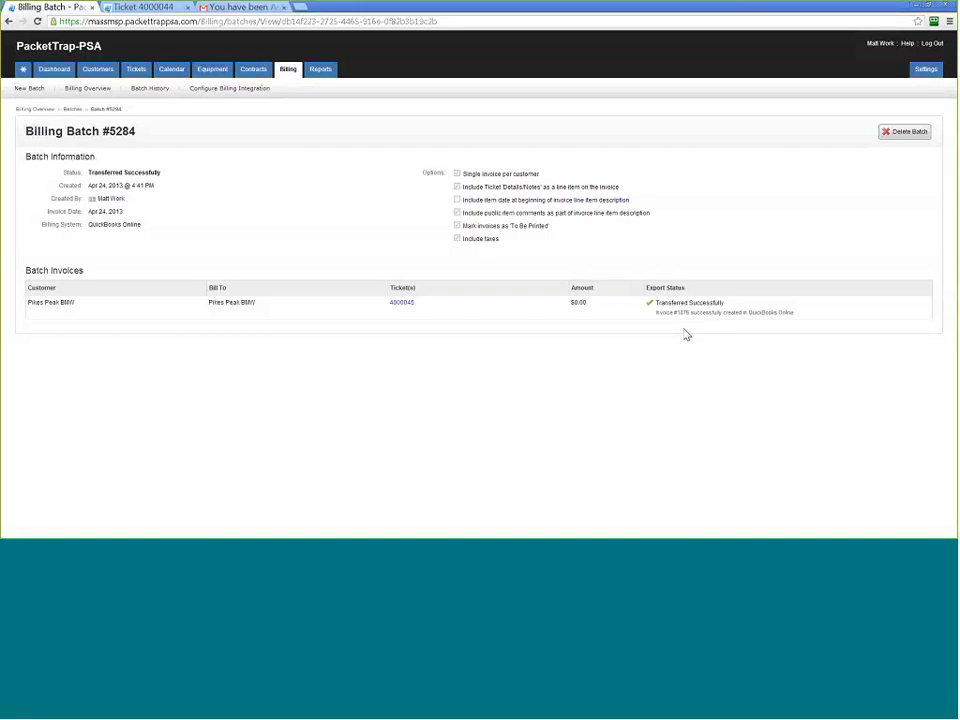
left_click_drag(373, 188, 372, 172)
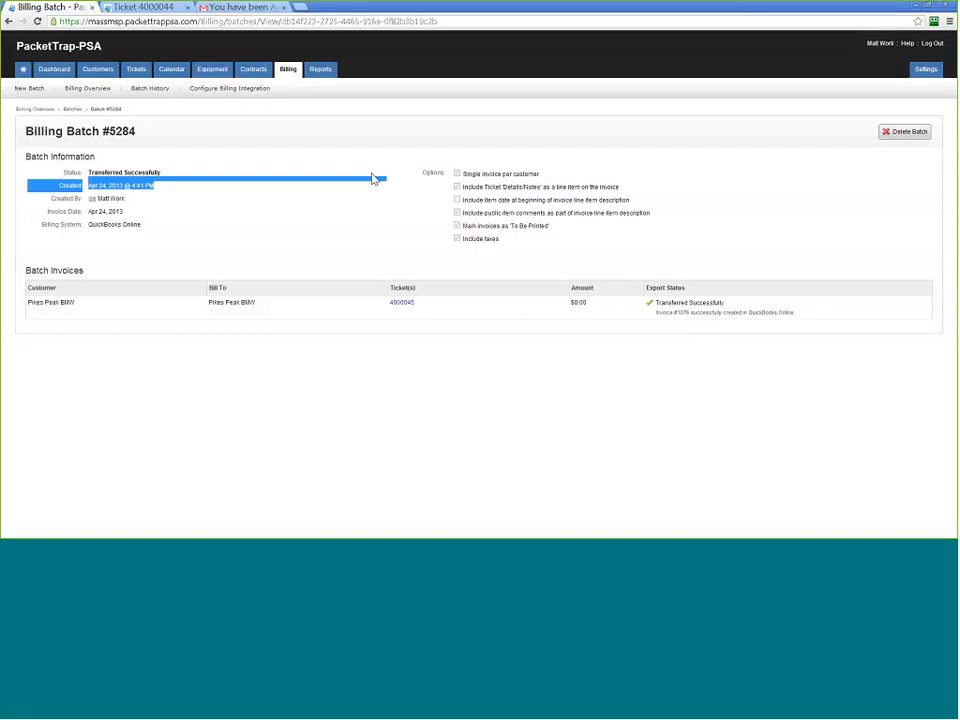
left_click(372, 172)
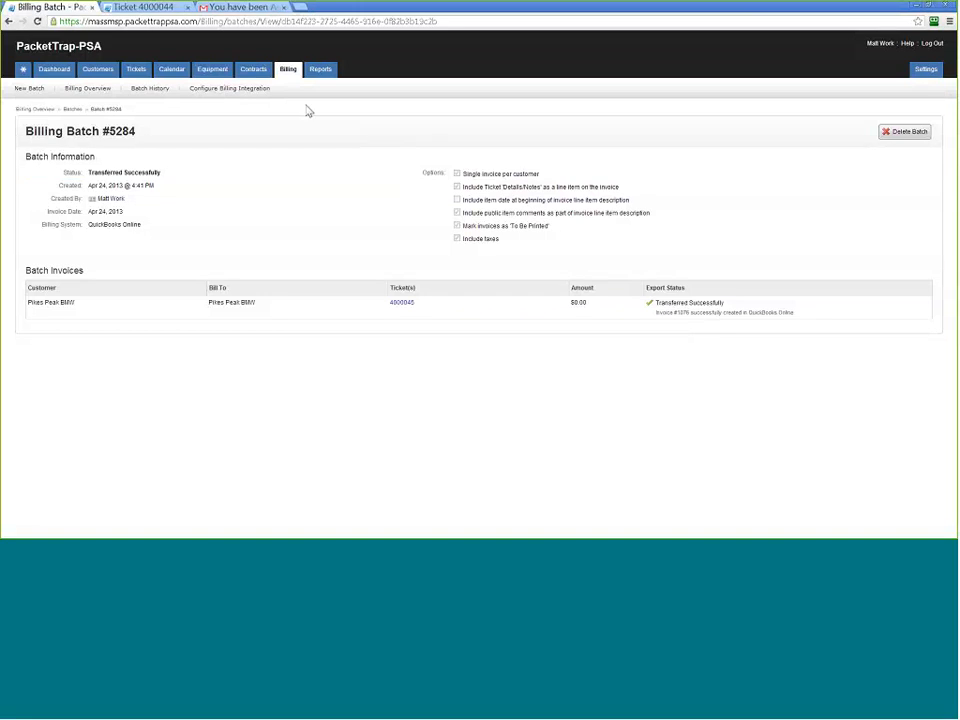
Open the ticket list, check the technician's Gmail inbox for the ticket assignment email's number, and return to the list.
left_click(136, 69)
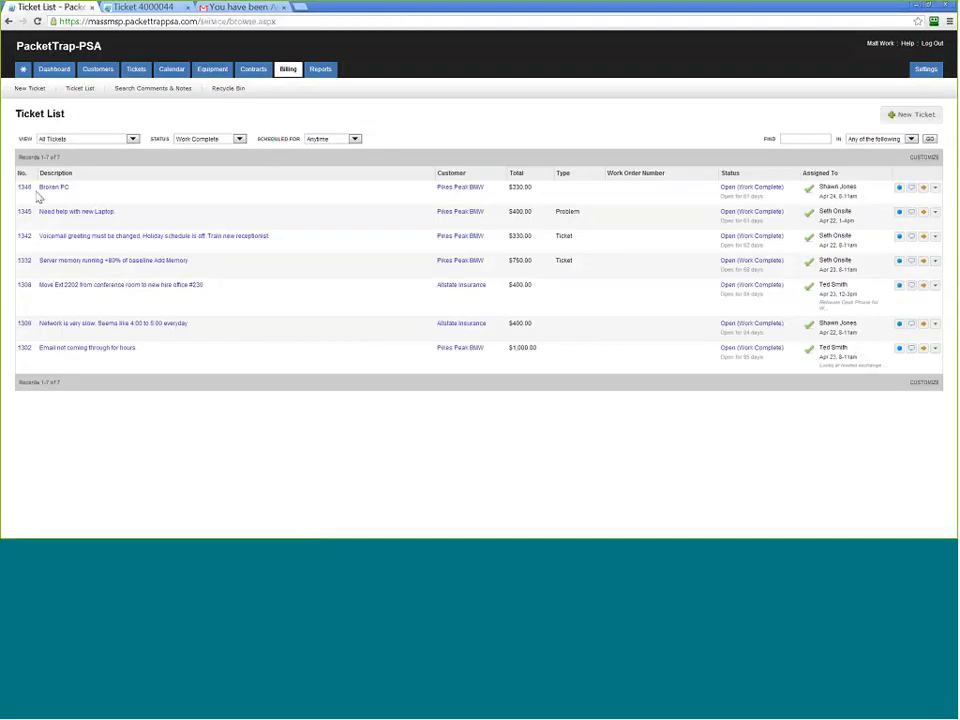
left_click(240, 8)
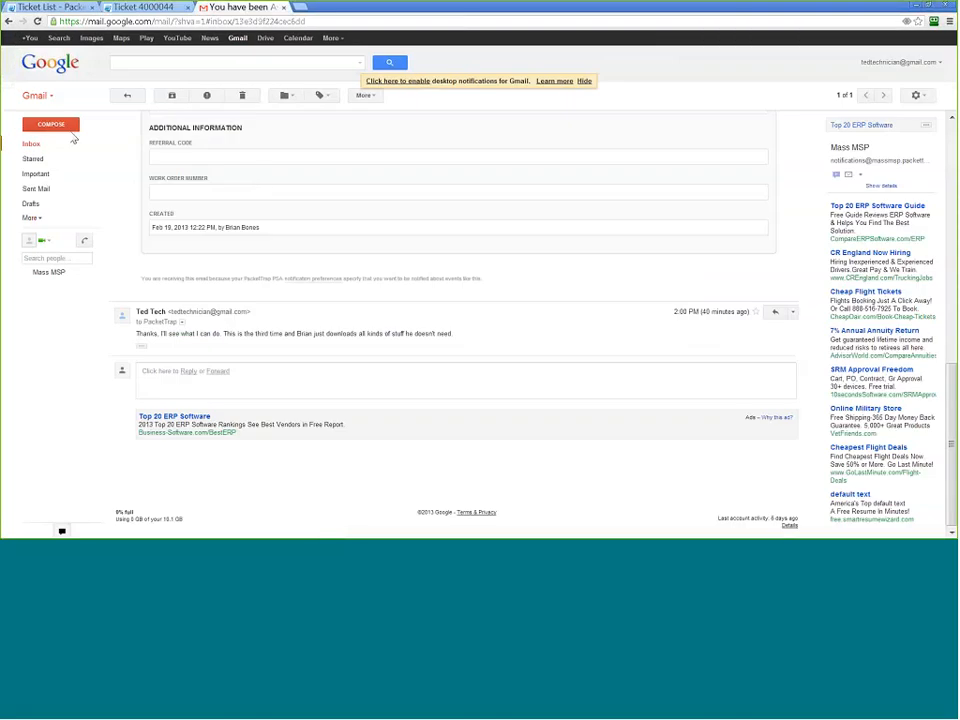
left_click(33, 144)
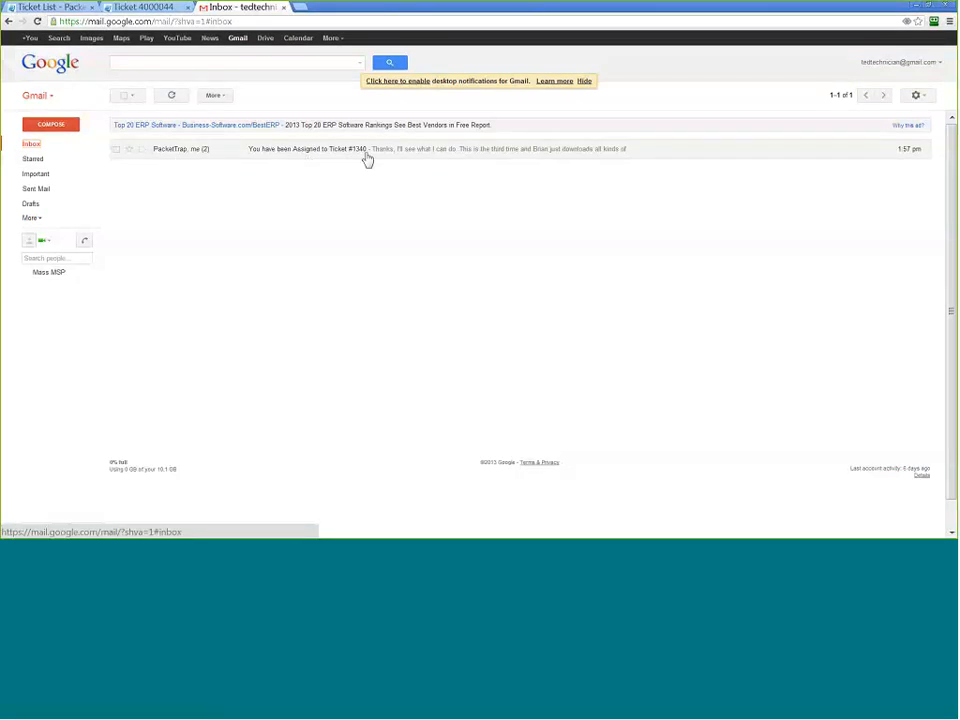
key("ctrl+shift+Tab")
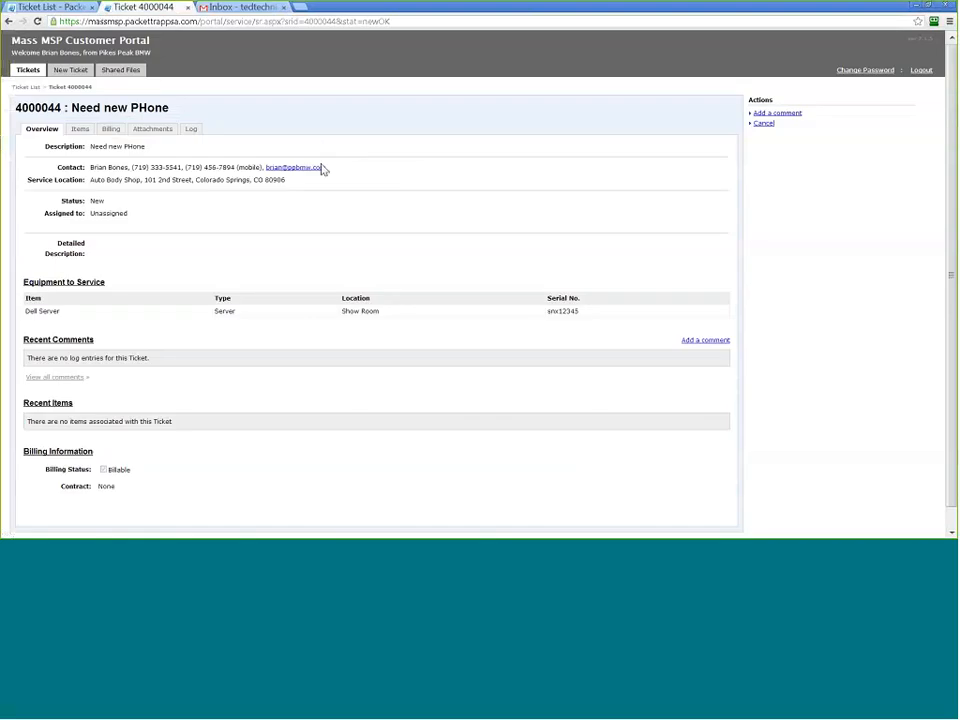
key("ctrl+shift+Tab")
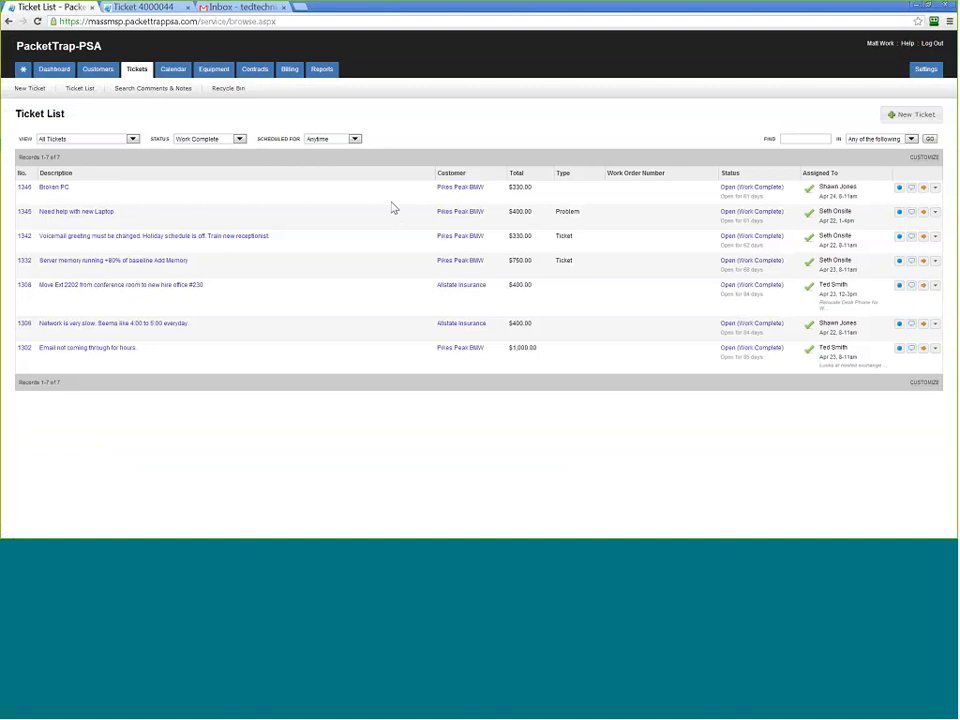
Search for ticket 1340 with the status filter set to Open, open it, and review the emailed comment in its log.
left_click(792, 140)
type("1346")
left_click(930, 139)
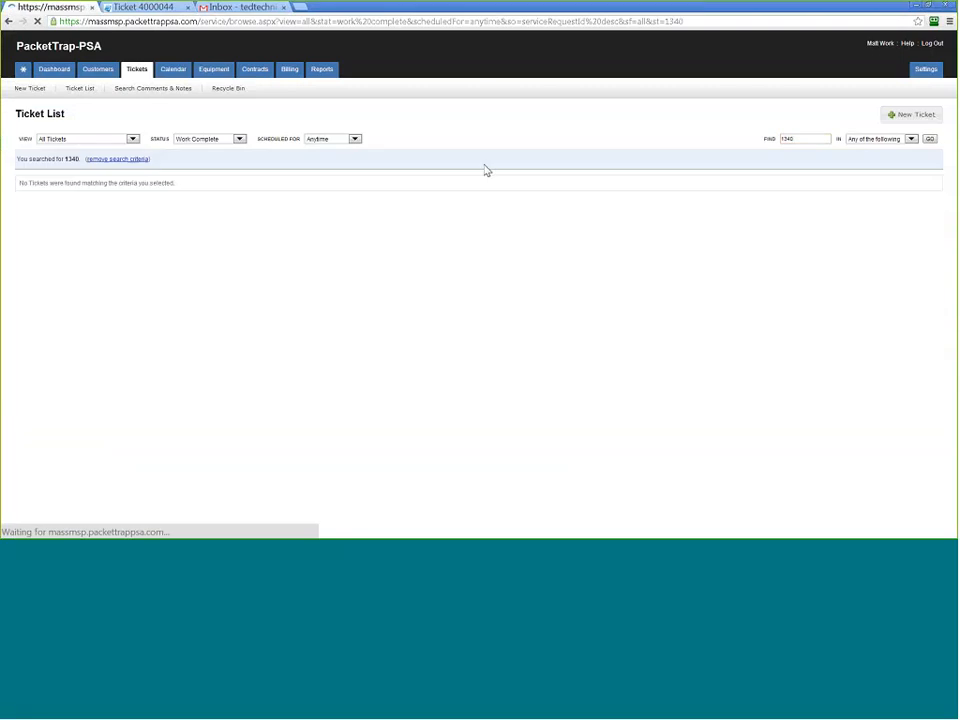
left_click(240, 139)
left_click(200, 148)
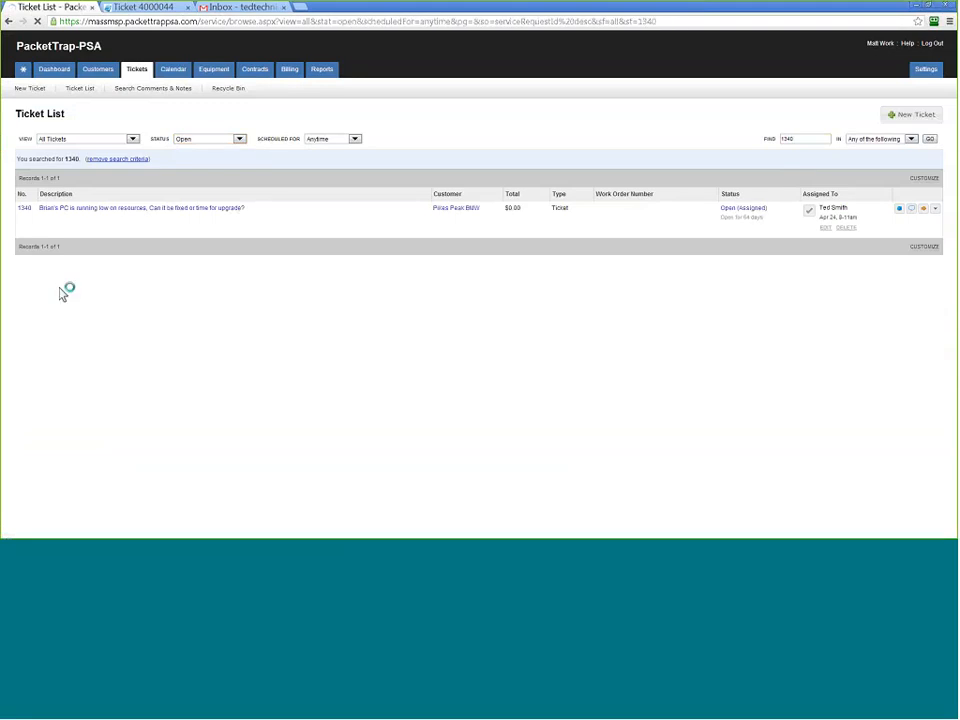
left_click(165, 171)
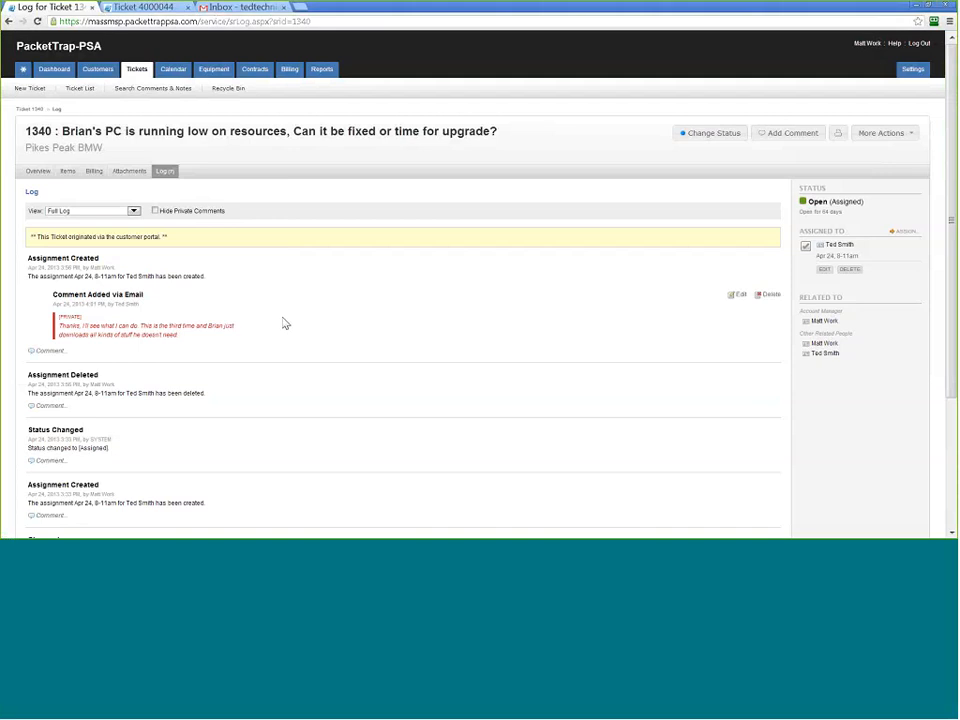
scroll(257, 306, "down", 1)
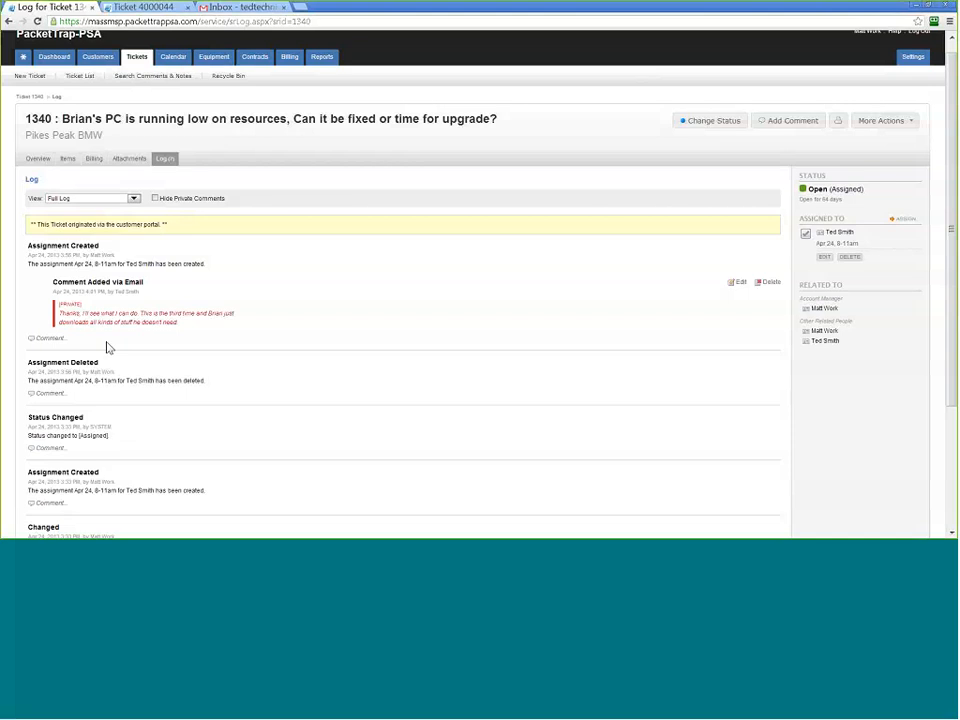
Create a custom report named "New Report" on the Tickets dataset, keeping the default role permissions.
left_click(322, 62)
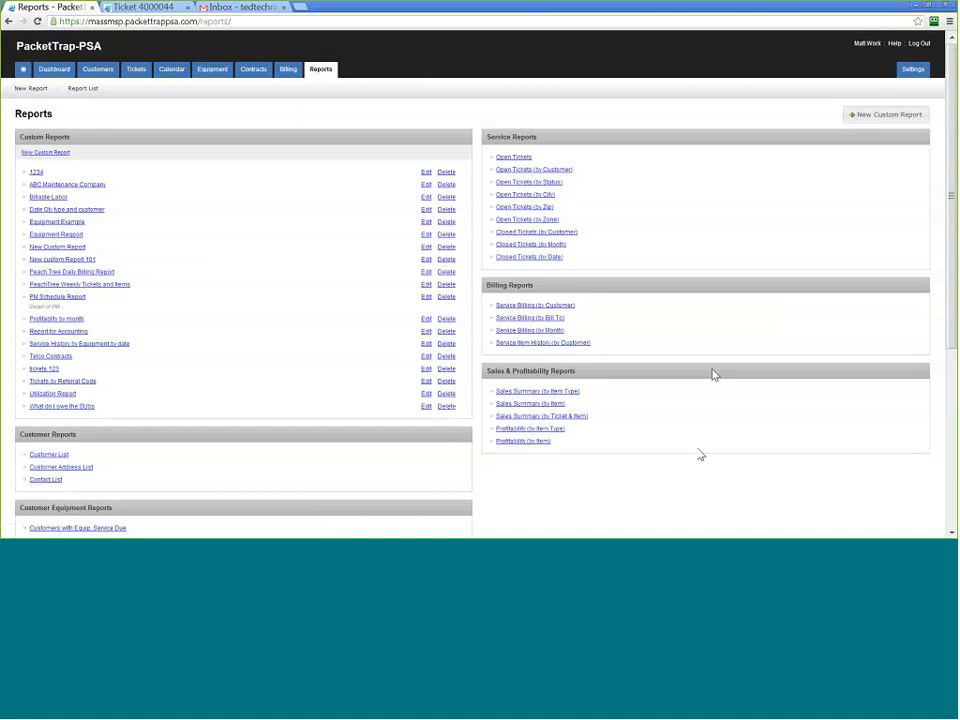
scroll(698, 454, "down", 1)
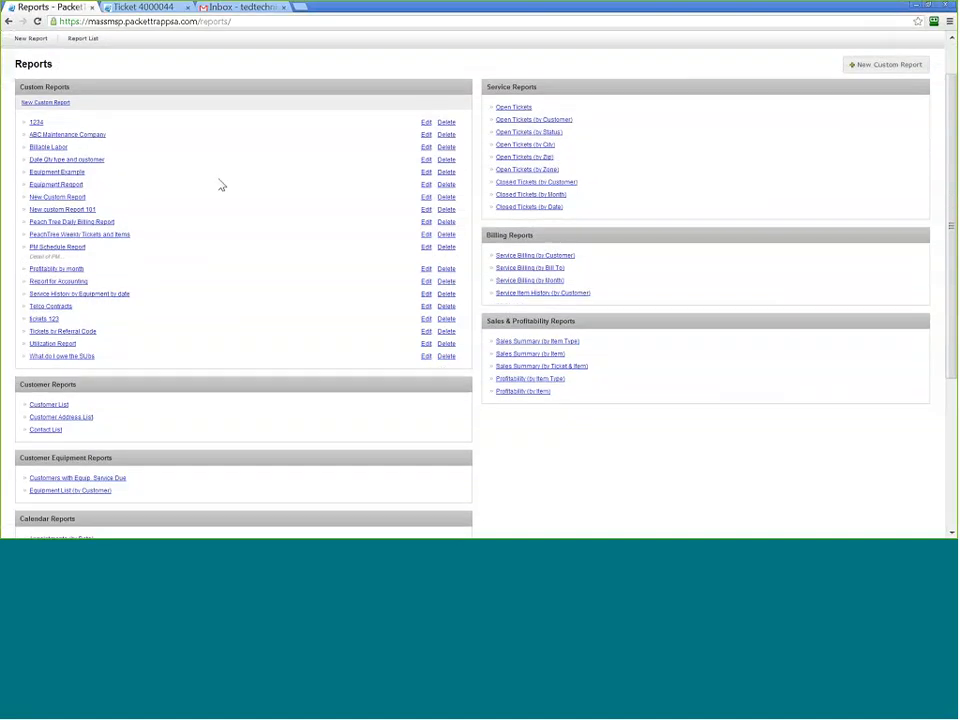
left_click(46, 103)
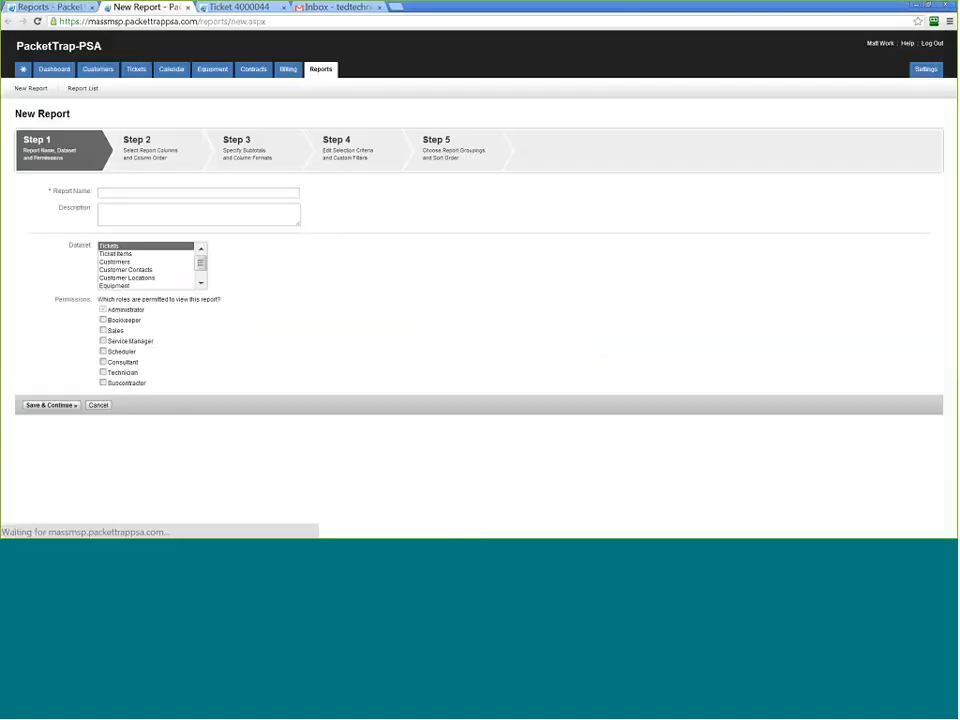
left_click(114, 193)
type("Ne")
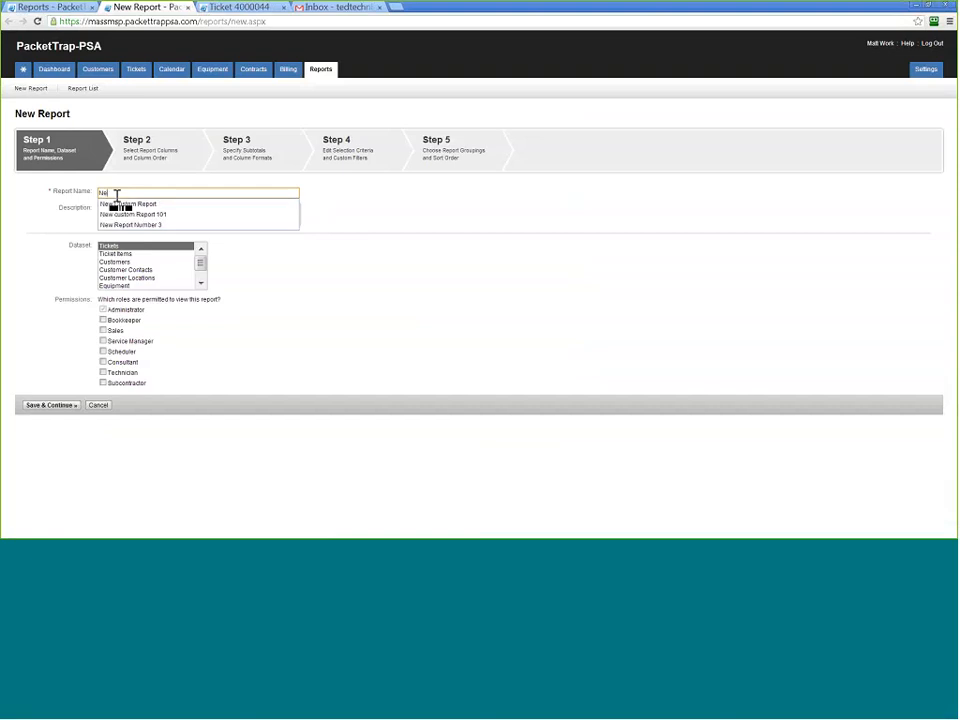
type("w Report")
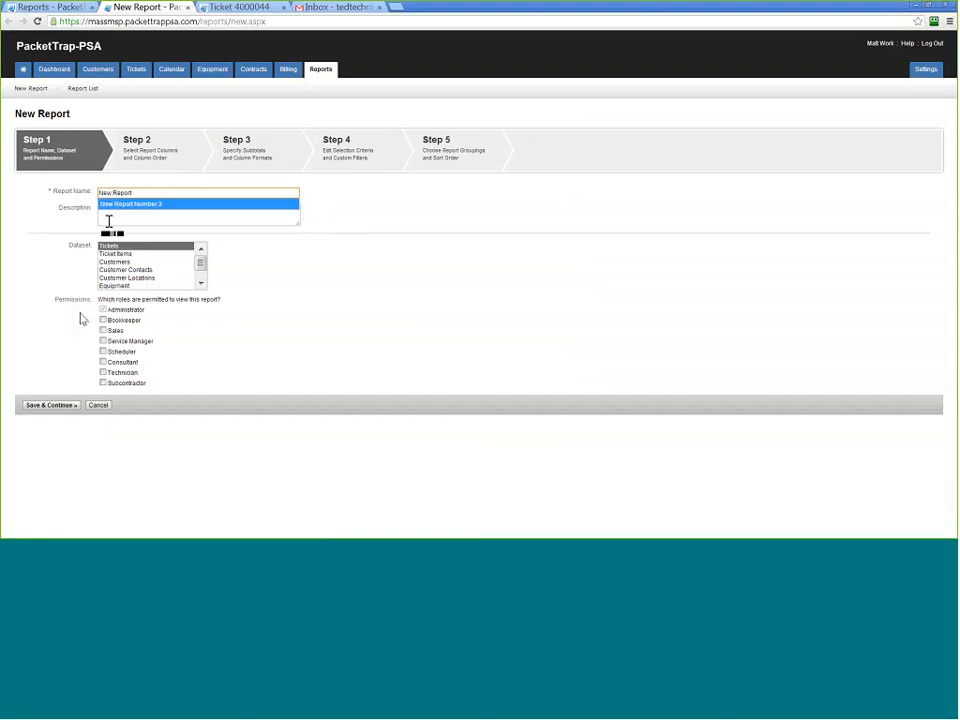
left_click(60, 236)
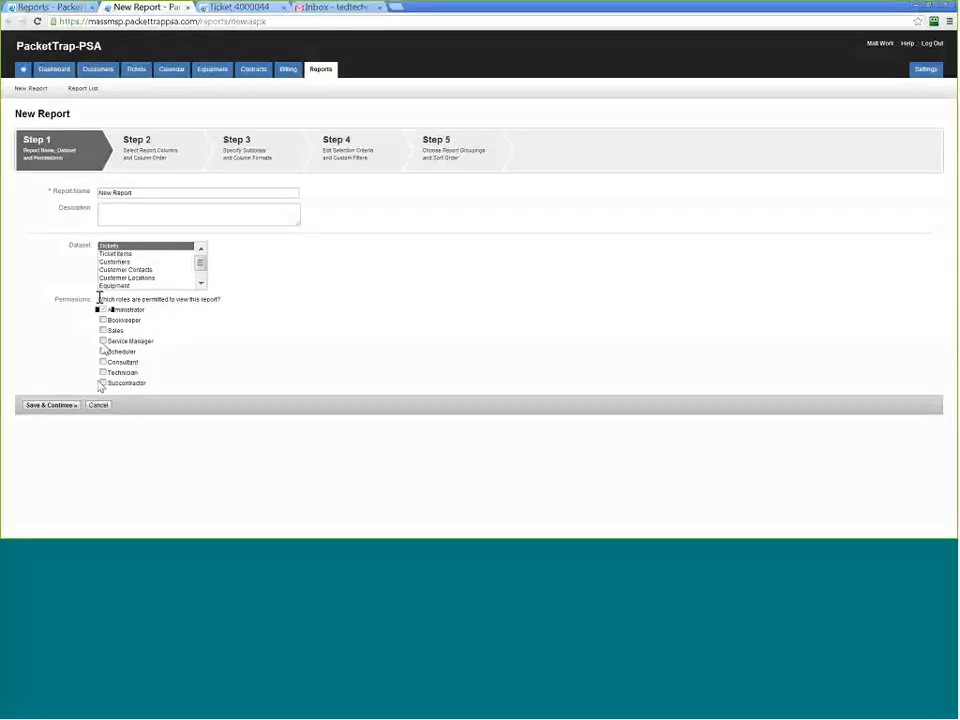
left_click(65, 406)
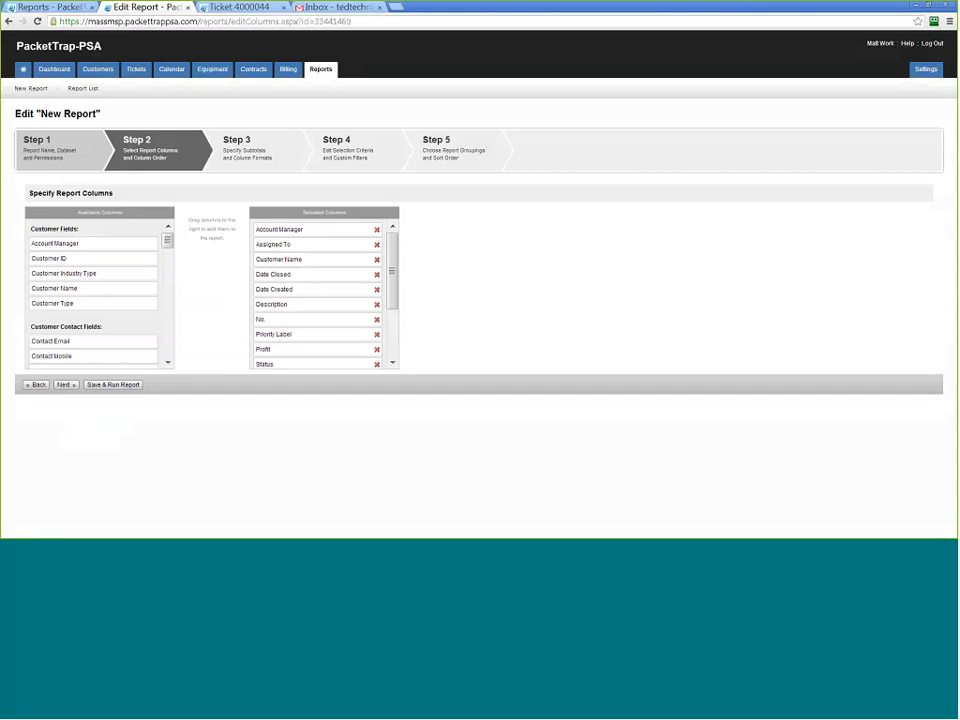
Remove the Account Manager, Assigned To, Customer Name, Date Closed and Date Created columns from the report.
left_click(377, 231)
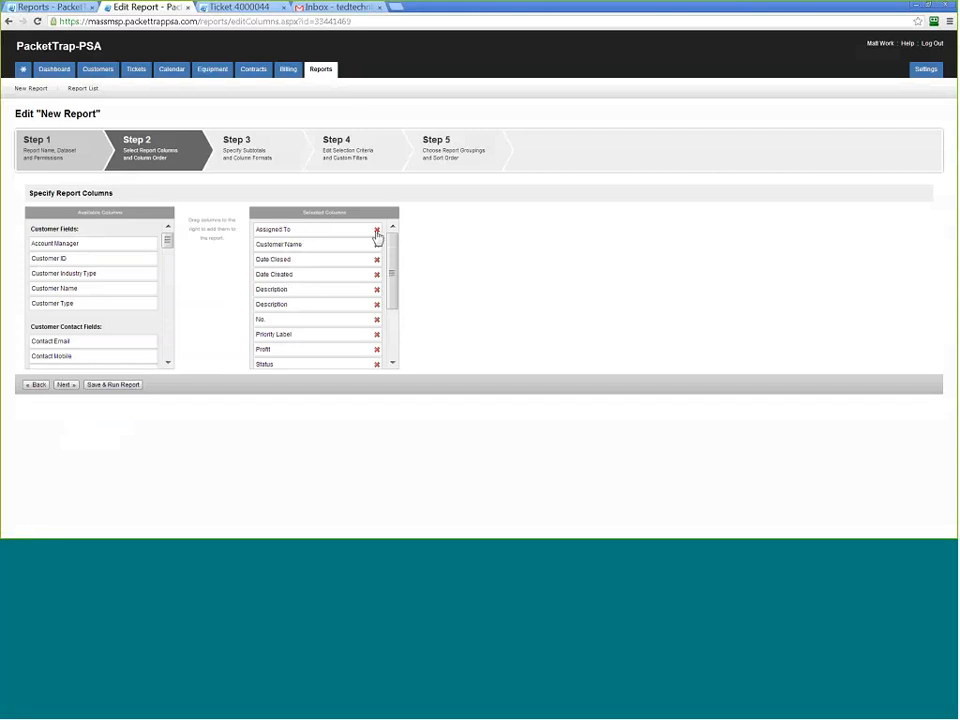
scroll(377, 240, "down", 3)
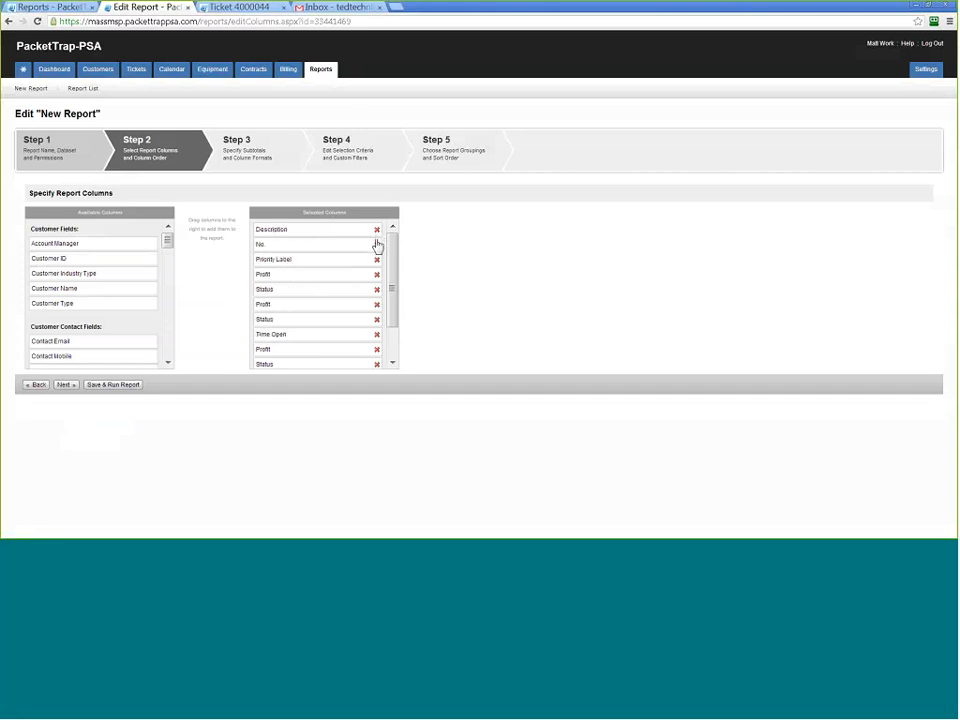
left_click(65, 384)
Set the subtotal type to Sum for the Profit, Time Open and Total columns.
left_click(204, 240)
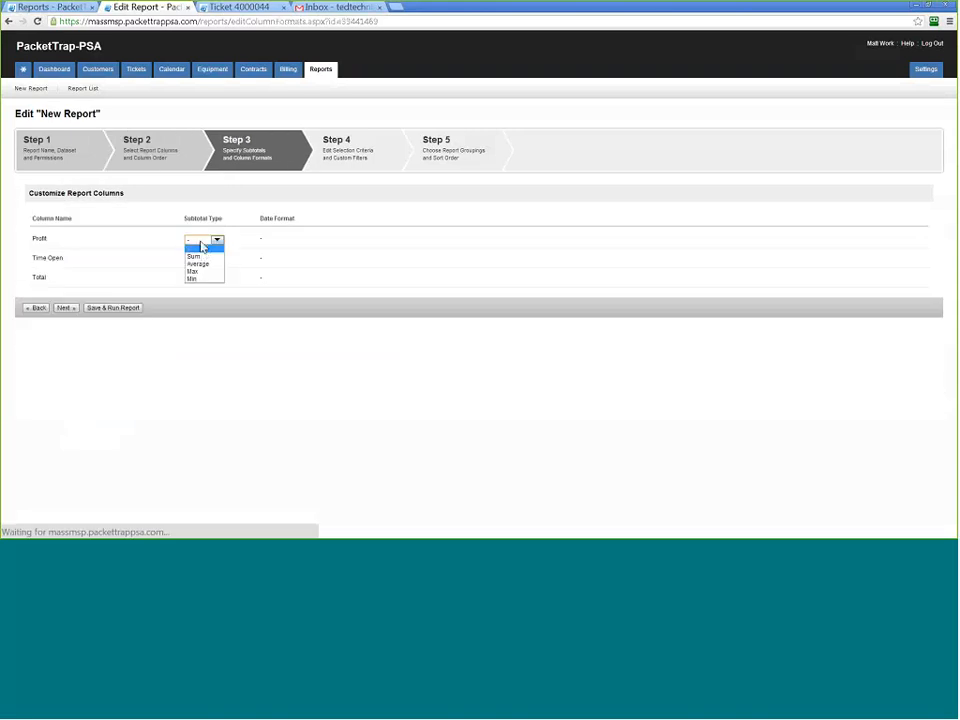
left_click(195, 256)
left_click(204, 259)
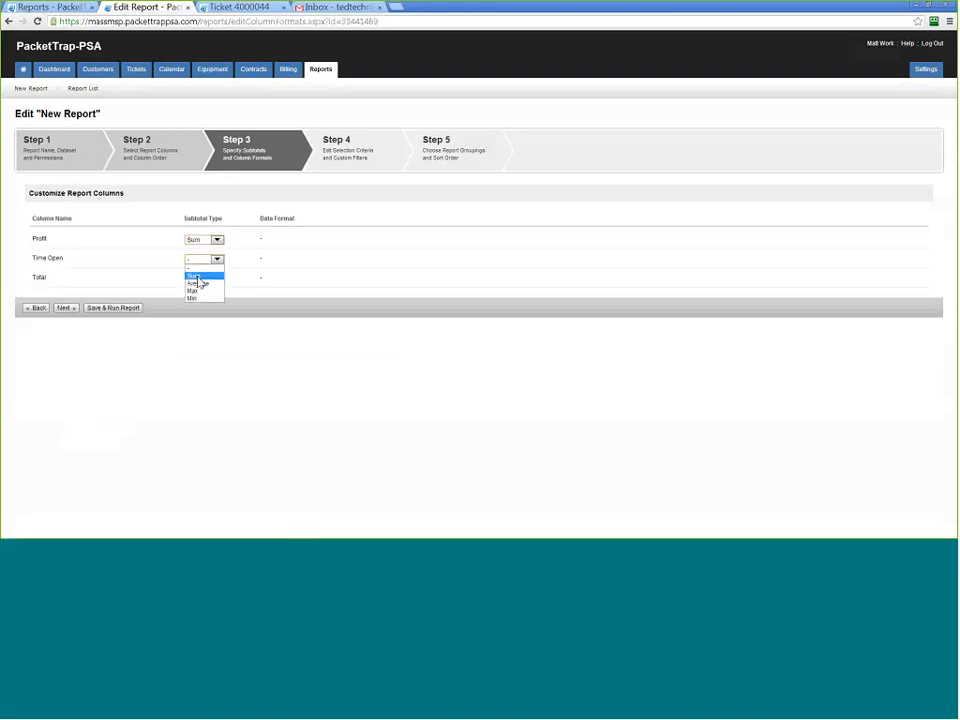
left_click(196, 276)
left_click(204, 278)
left_click(195, 295)
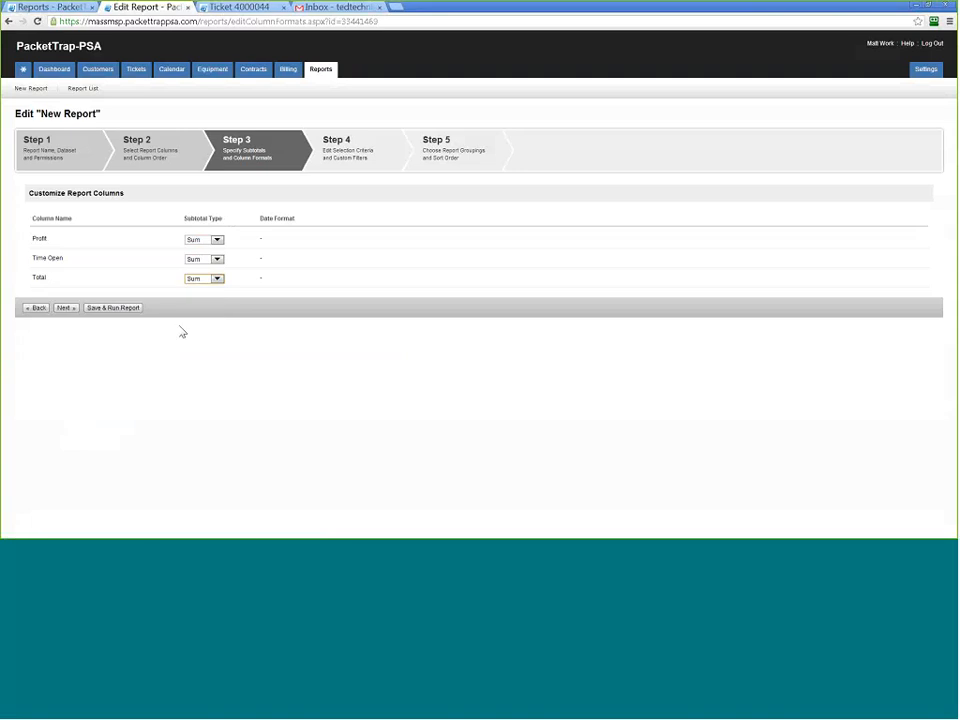
left_click(64, 308)
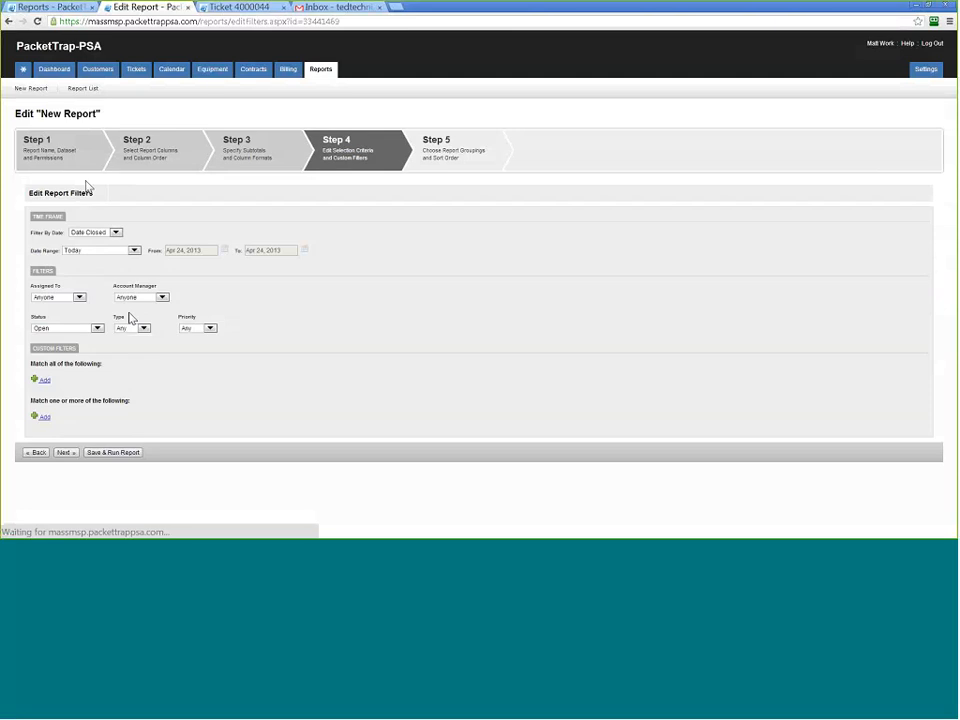
Filter the report to a Date Closed range of This Year with the status set to Any.
left_click(97, 251)
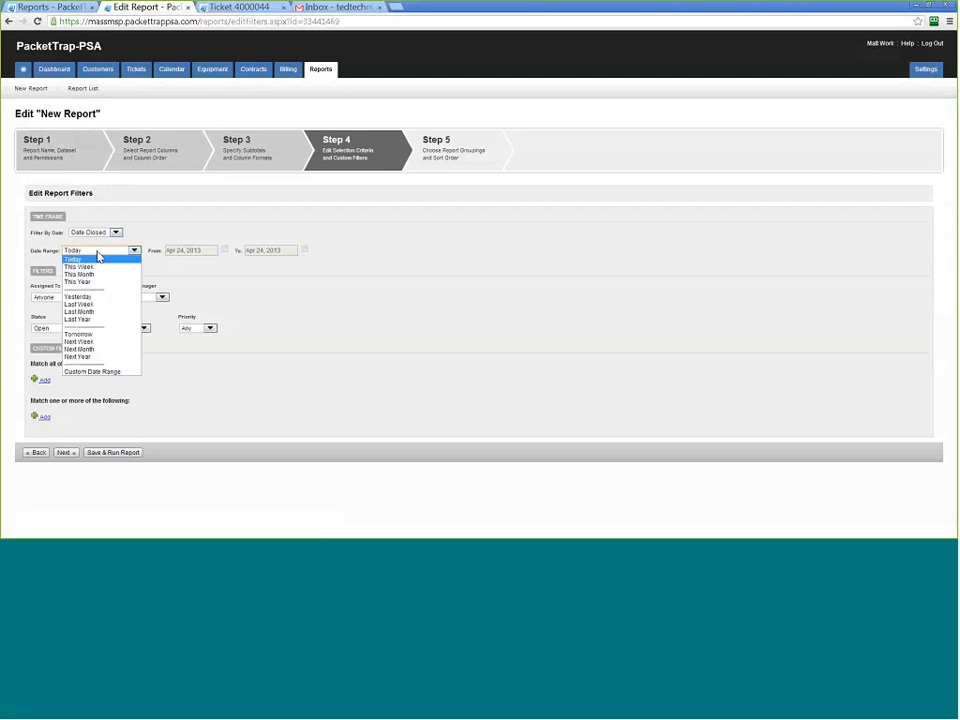
left_click(99, 281)
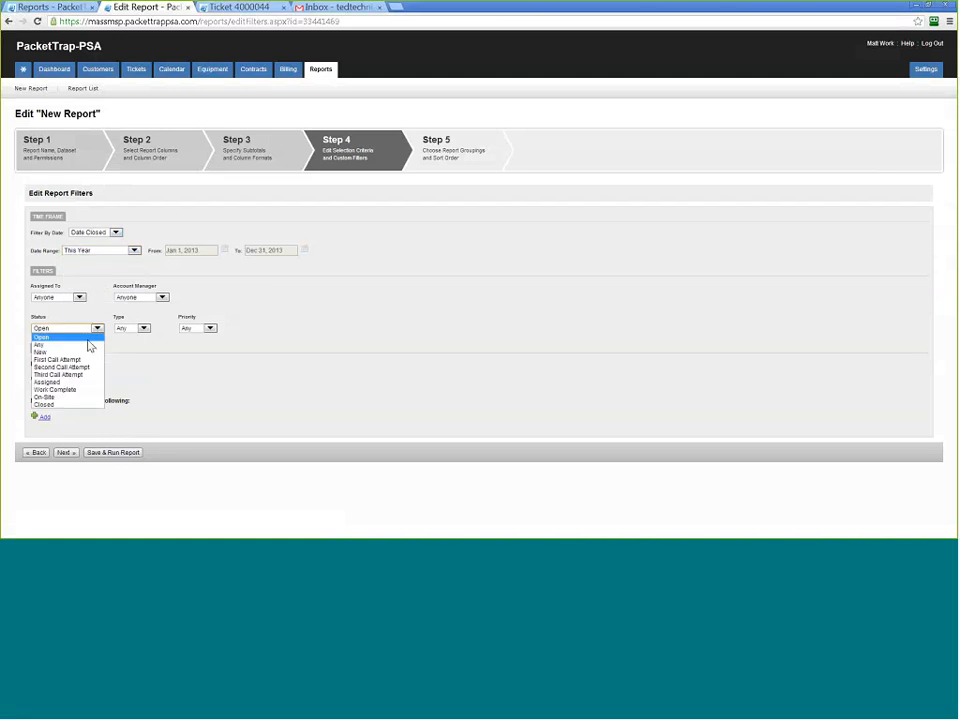
left_click(89, 345)
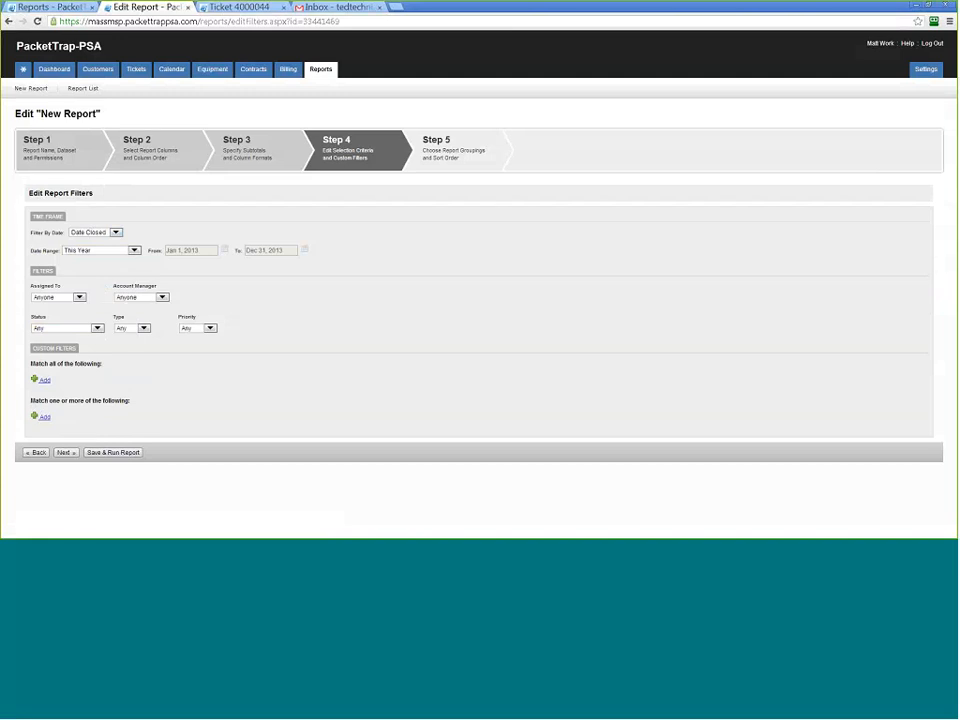
left_click(65, 453)
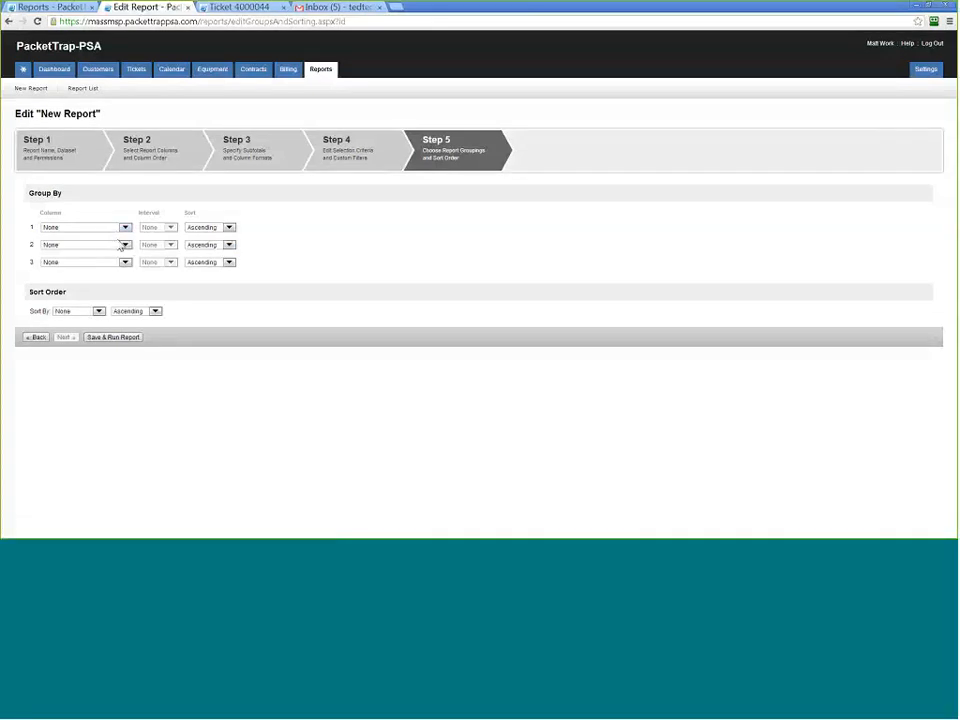
Save and run the report without grouping or sorting, look over its results, and close it.
left_click(111, 338)
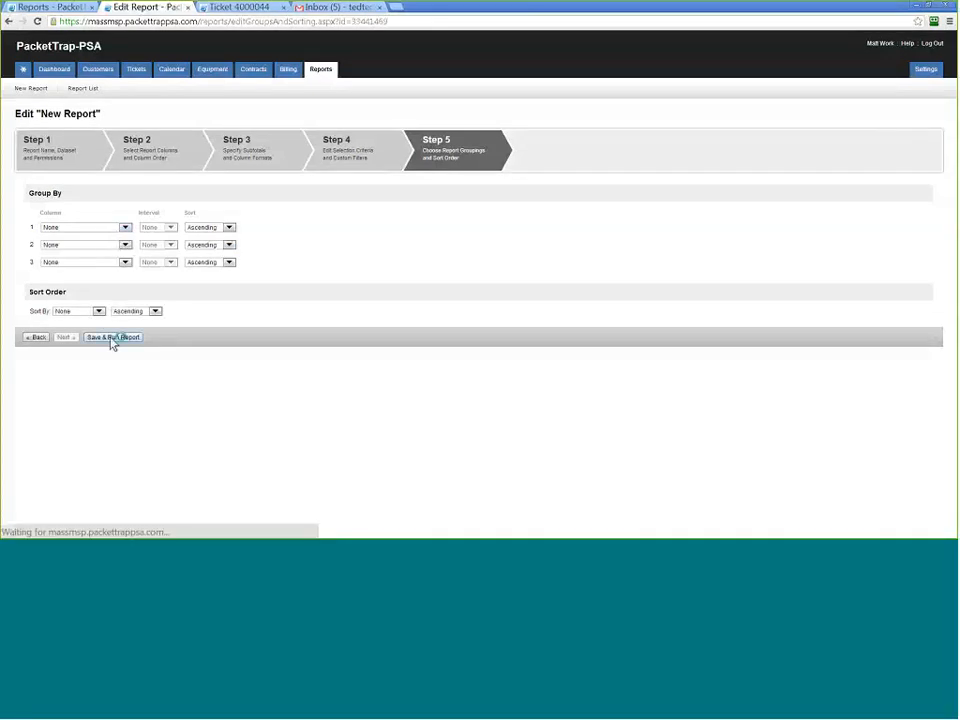
scroll(253, 313, "down", 1)
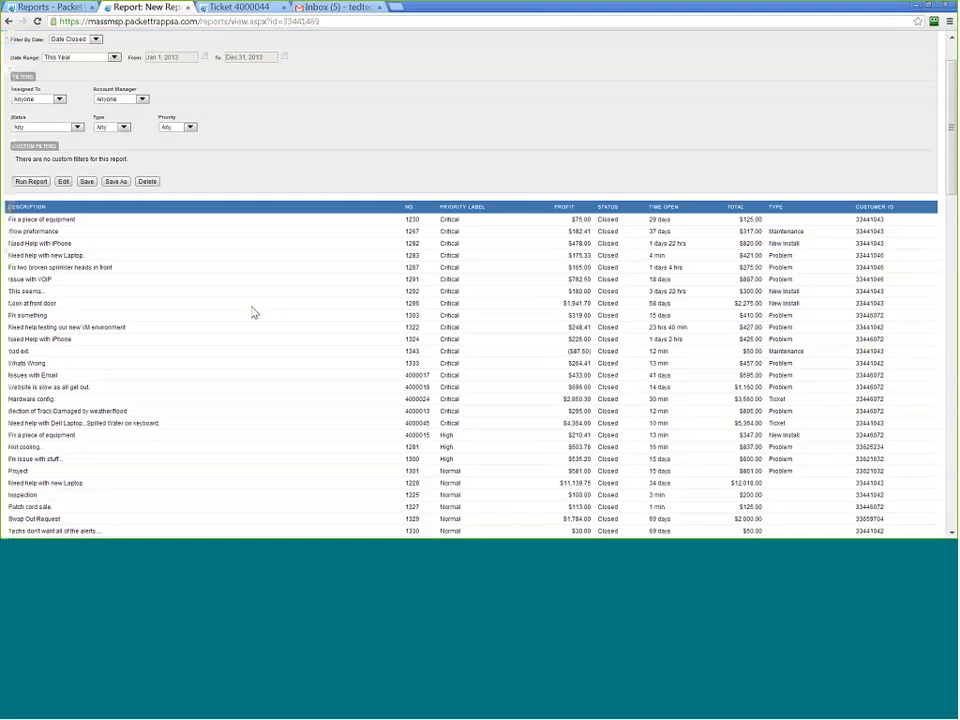
scroll(251, 313, "up", 1)
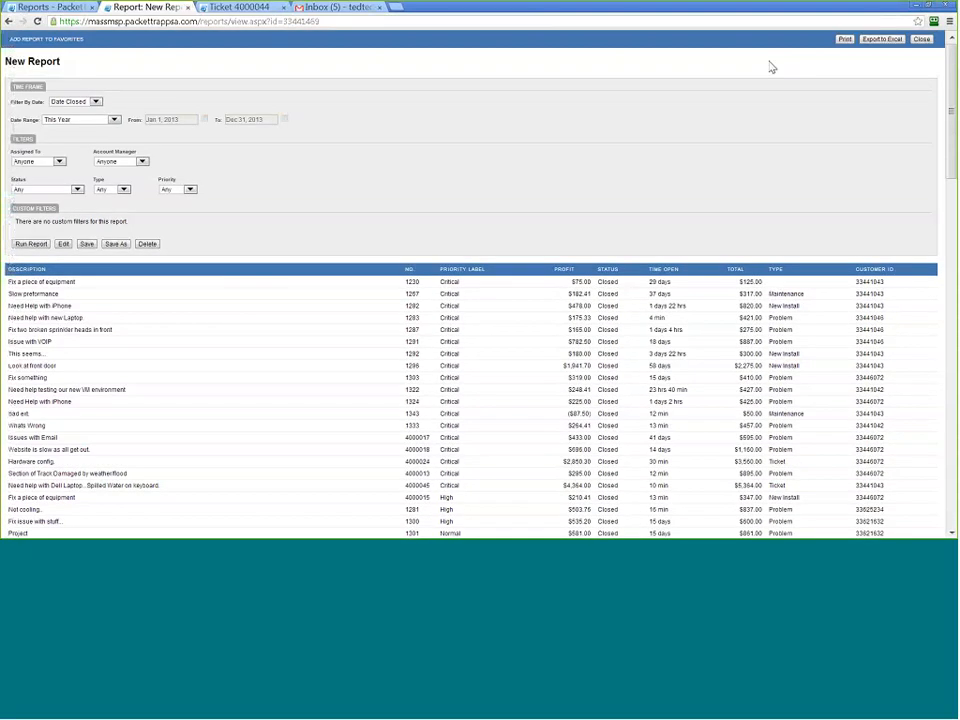
left_click(932, 40)
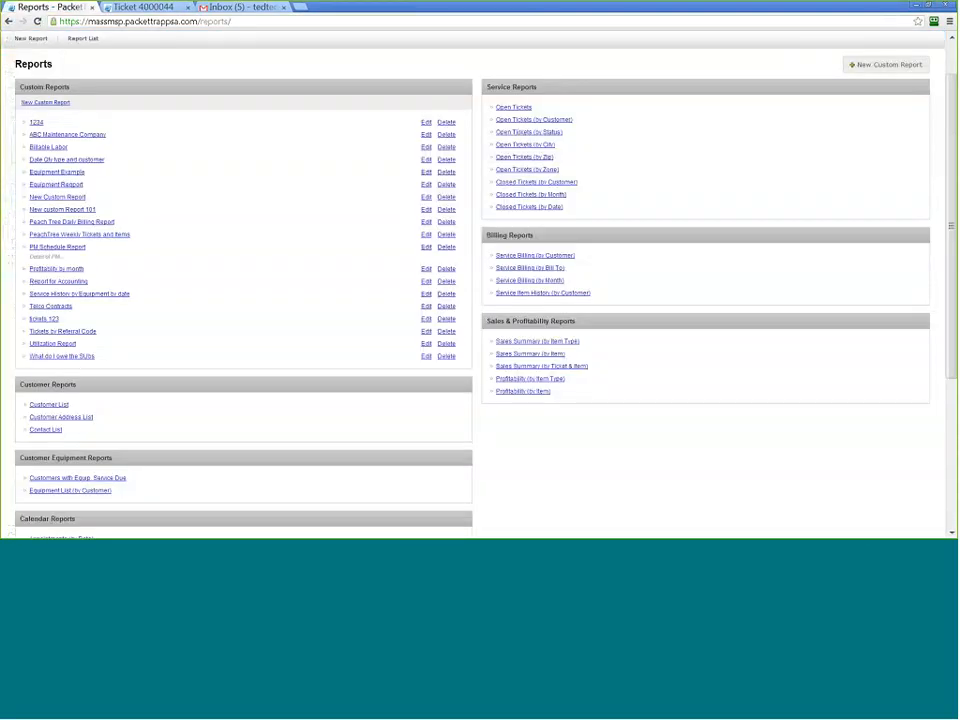
Run the Weekly Timesheet report for the Techs group, review the technicians' hours, and close the report.
scroll(555, 452, "down", 5)
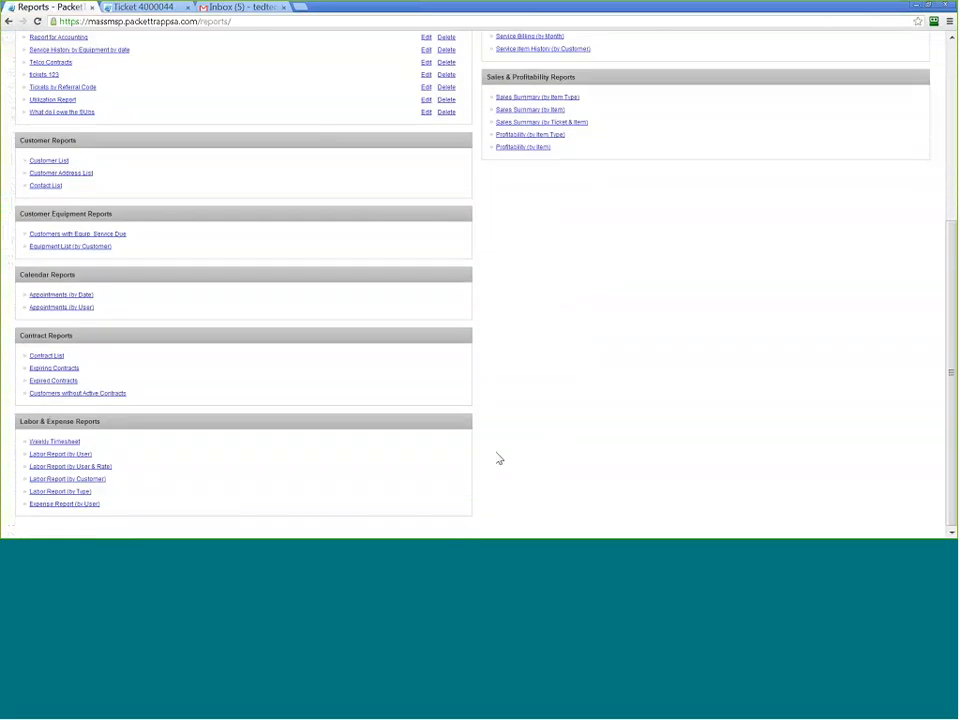
left_click(55, 441)
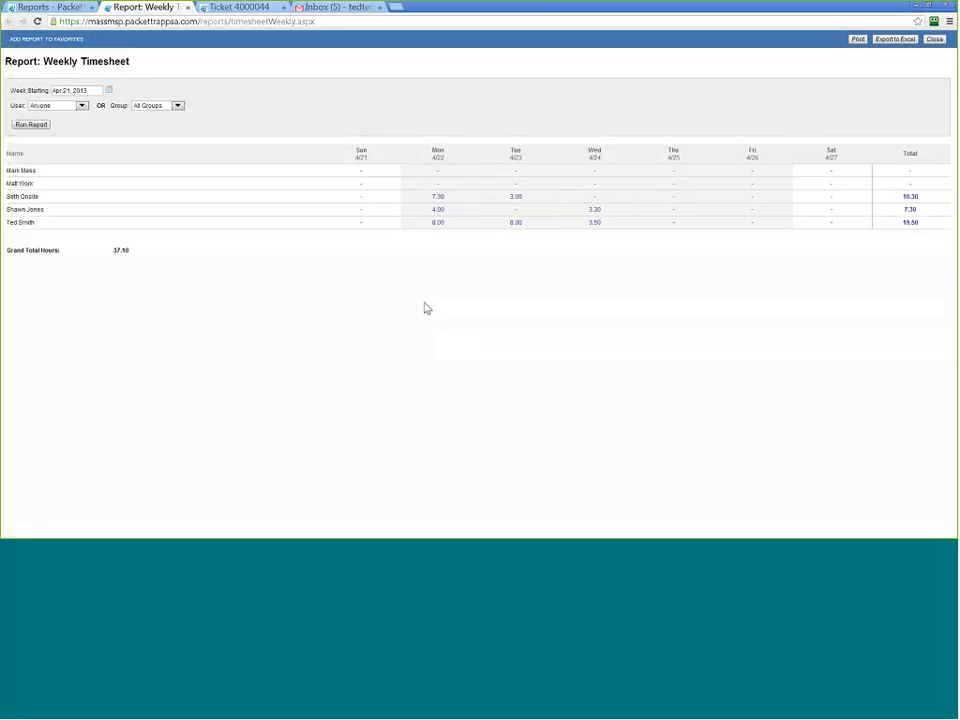
left_click(82, 107)
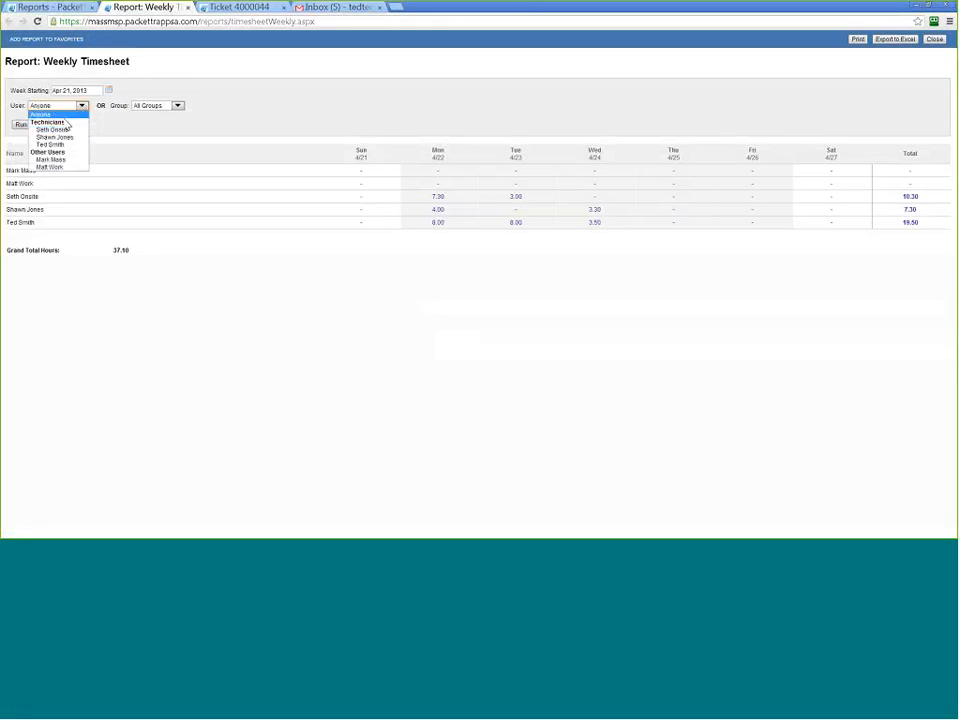
left_click(152, 106)
left_click(152, 129)
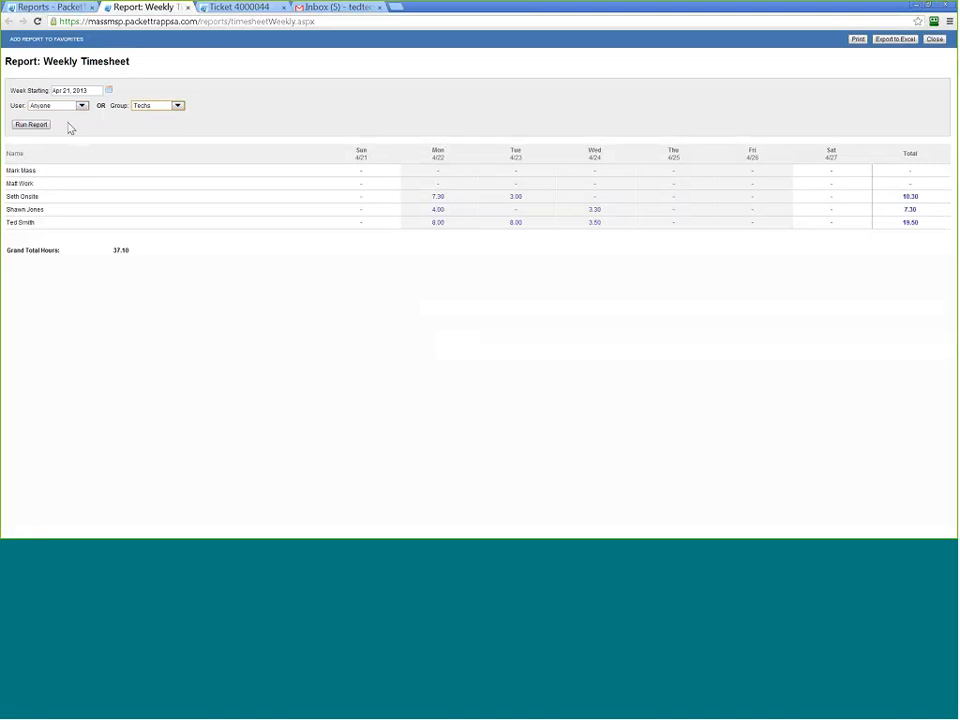
left_click(38, 124)
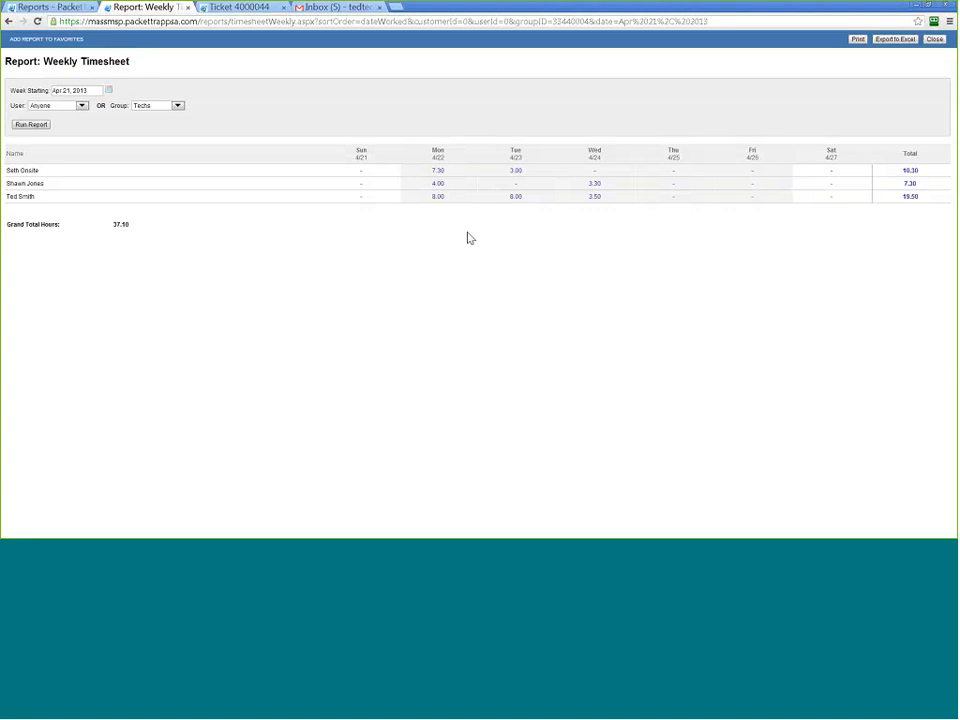
left_click(934, 39)
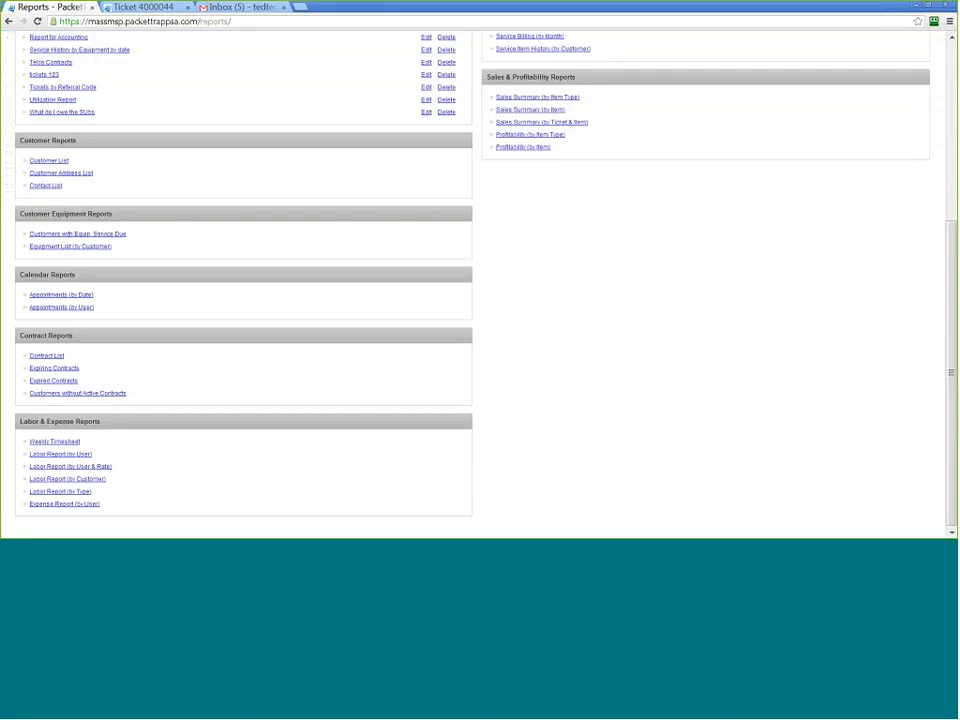
Open the ticket list and filter it to tickets with the status Closed.
scroll(467, 264, "up", 5)
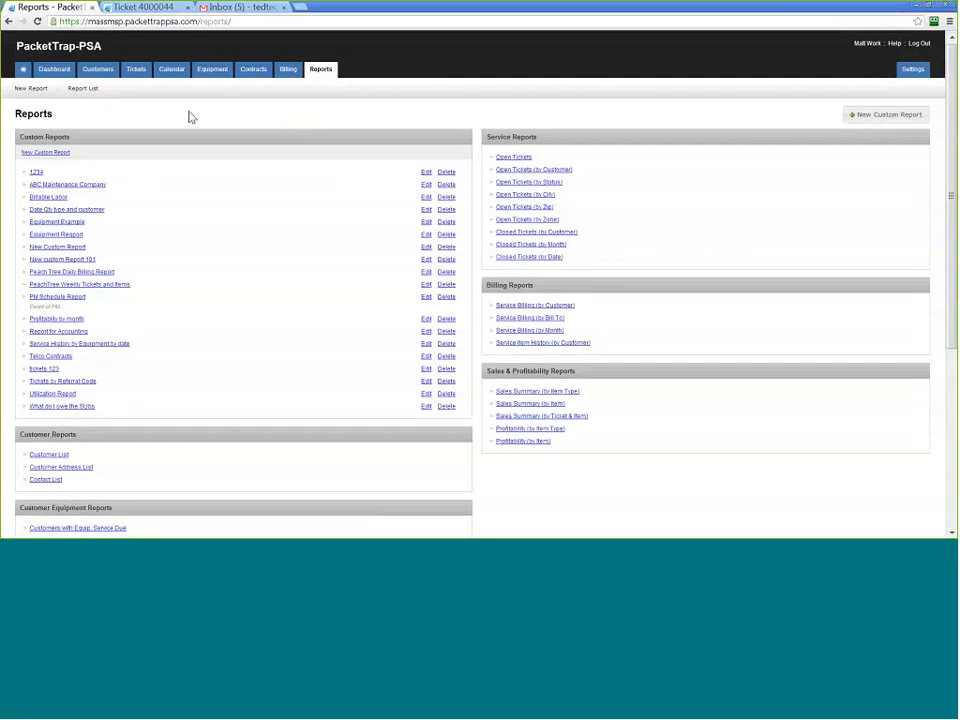
mouse_move(136, 70)
left_click(140, 136)
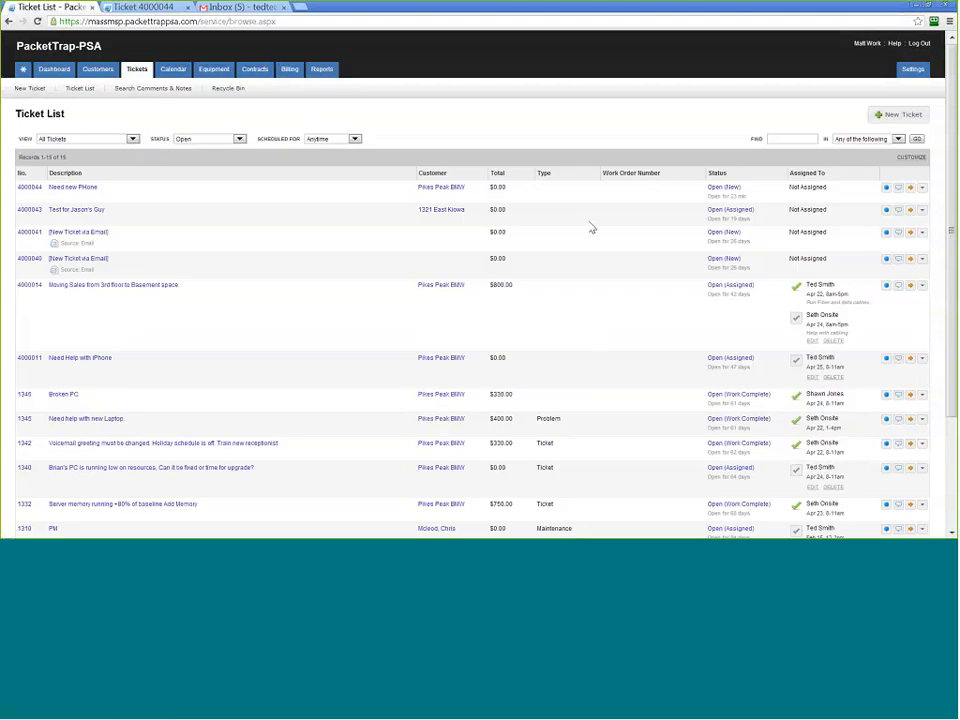
left_click(208, 139)
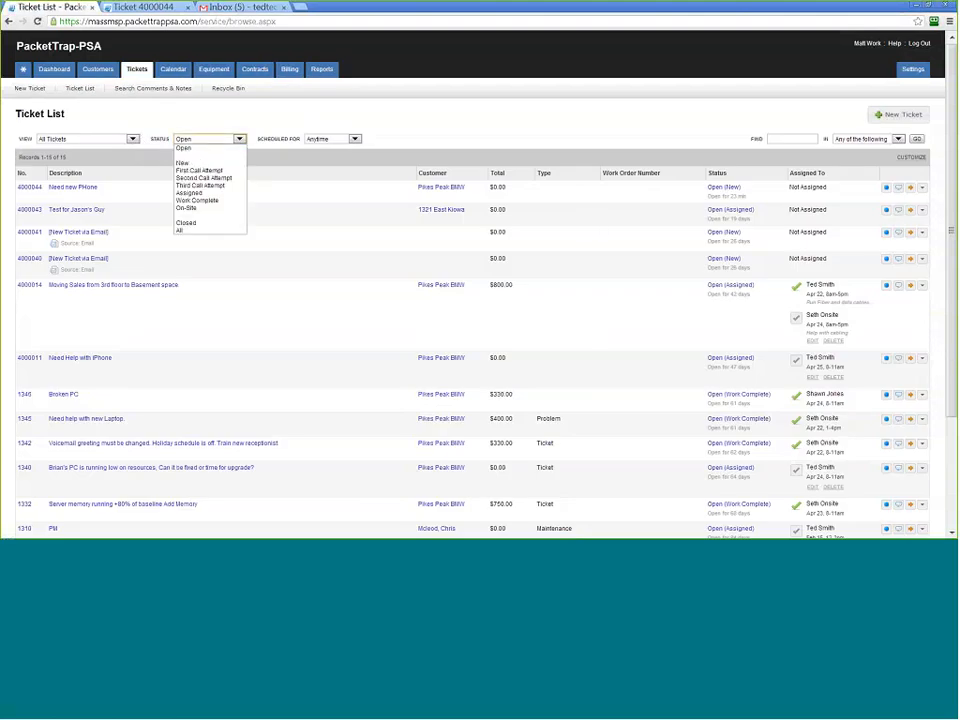
left_click(190, 222)
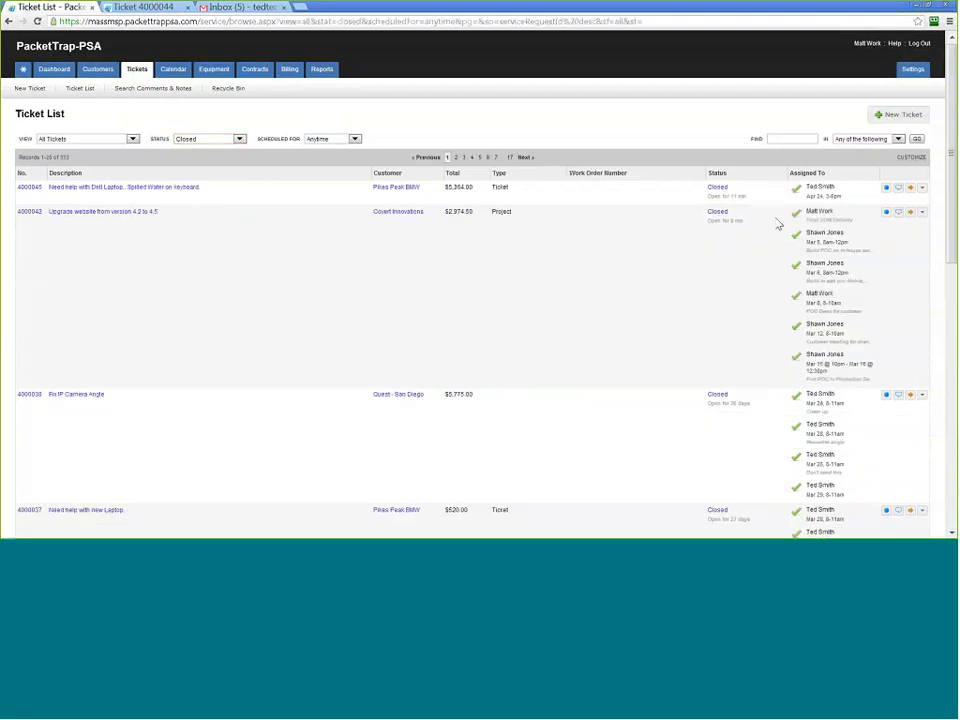
Generate the Billing Summary print document for the Dell laptop ticket 4000045, enlarge its window, and review the billed items.
left_click(922, 187)
left_click(897, 270)
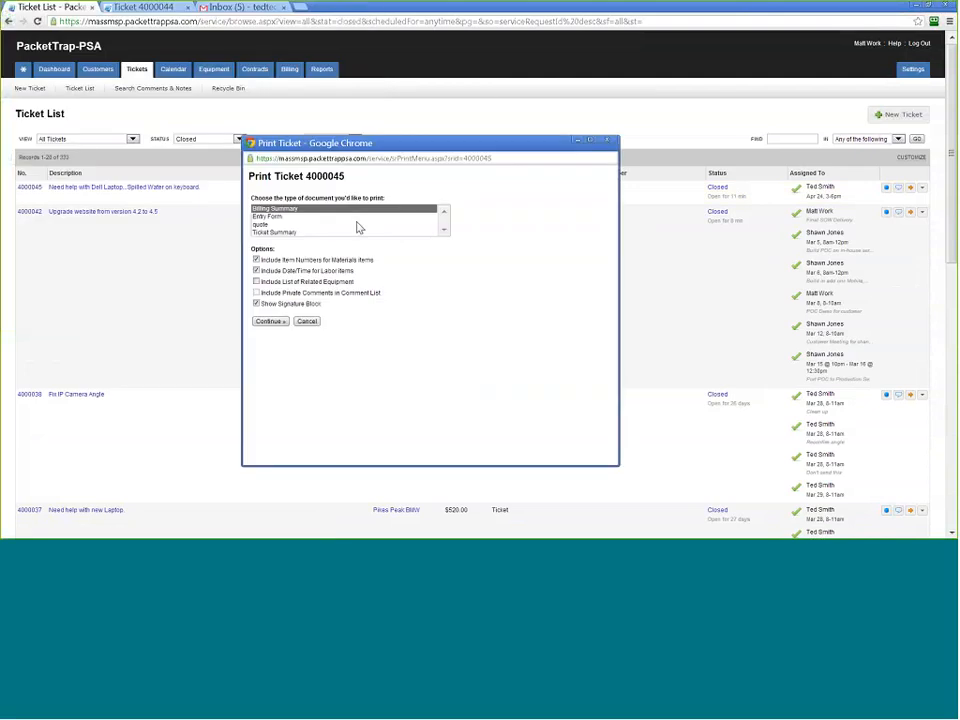
left_click(270, 321)
left_click_drag(468, 149, 449, 104)
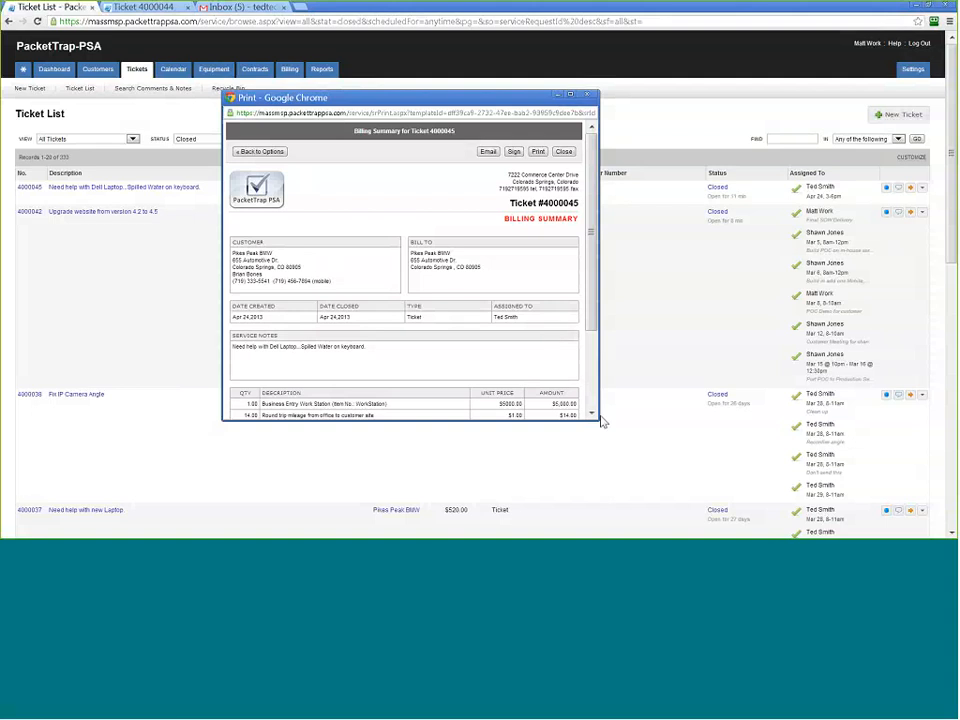
left_click_drag(603, 422, 757, 479)
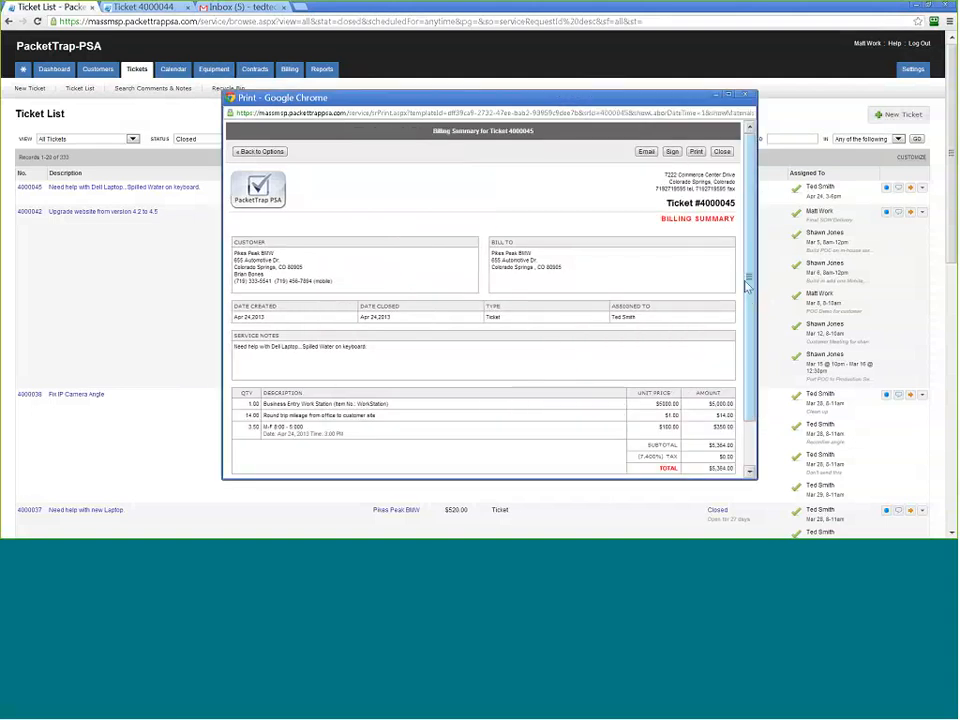
scroll(747, 280, "down", 1)
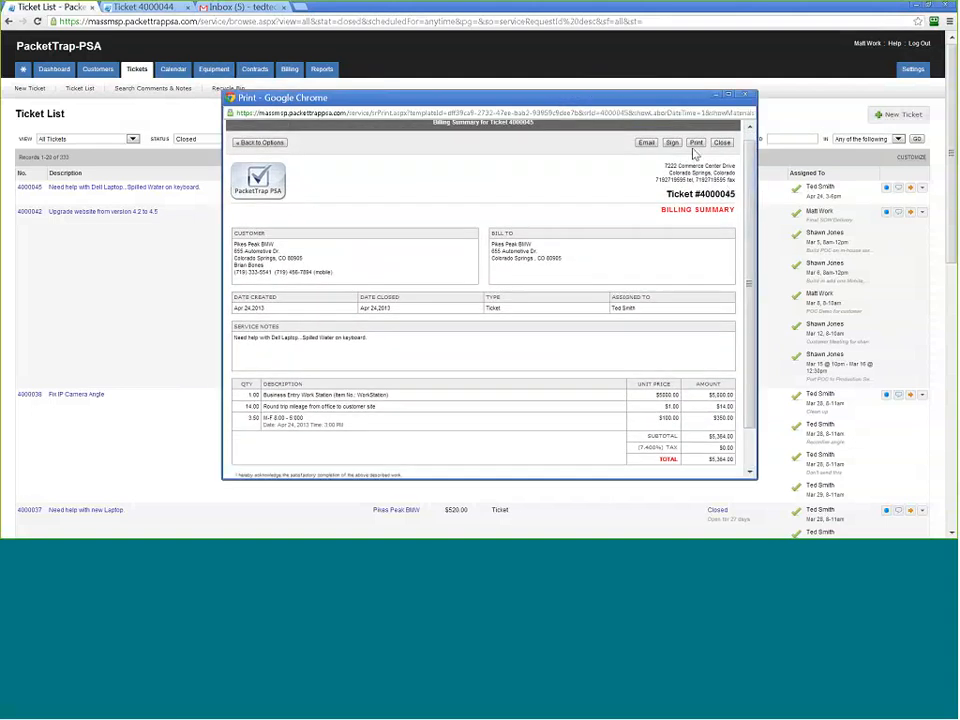
Review the Billing Summary for ticket 4000045 down to the signature line and close its print window.
scroll(755, 260, "down", 1)
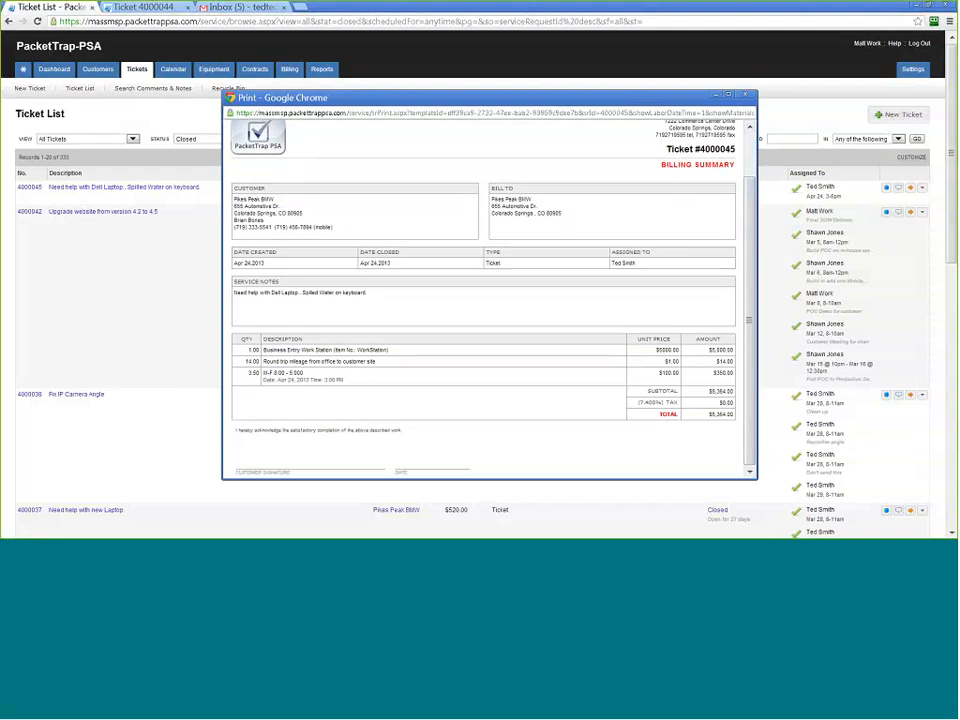
scroll(490, 300, "up", 1)
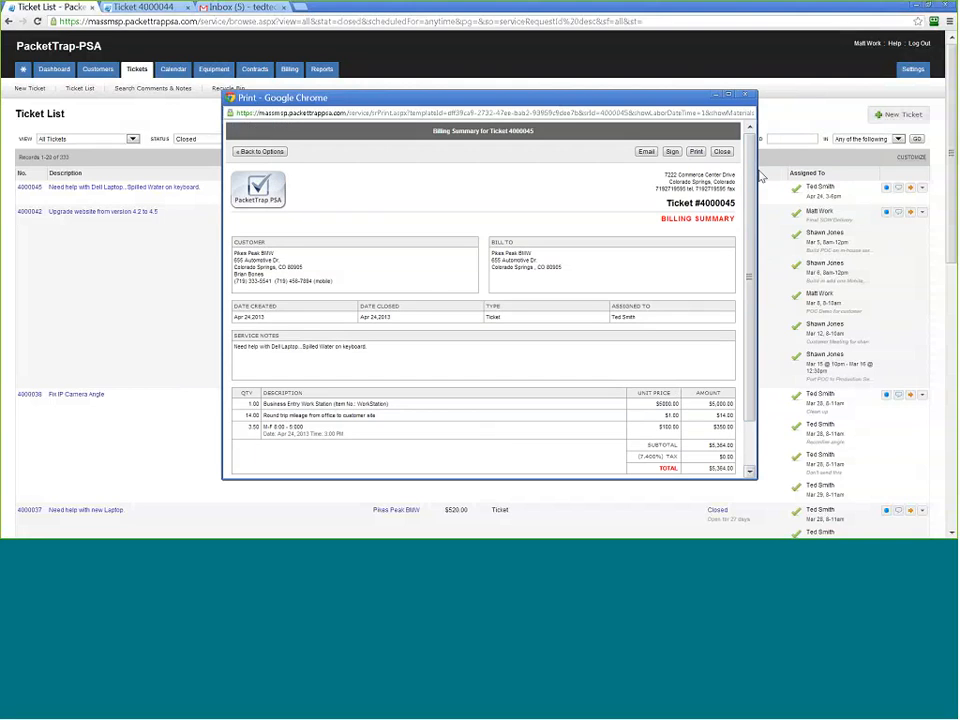
left_click(723, 153)
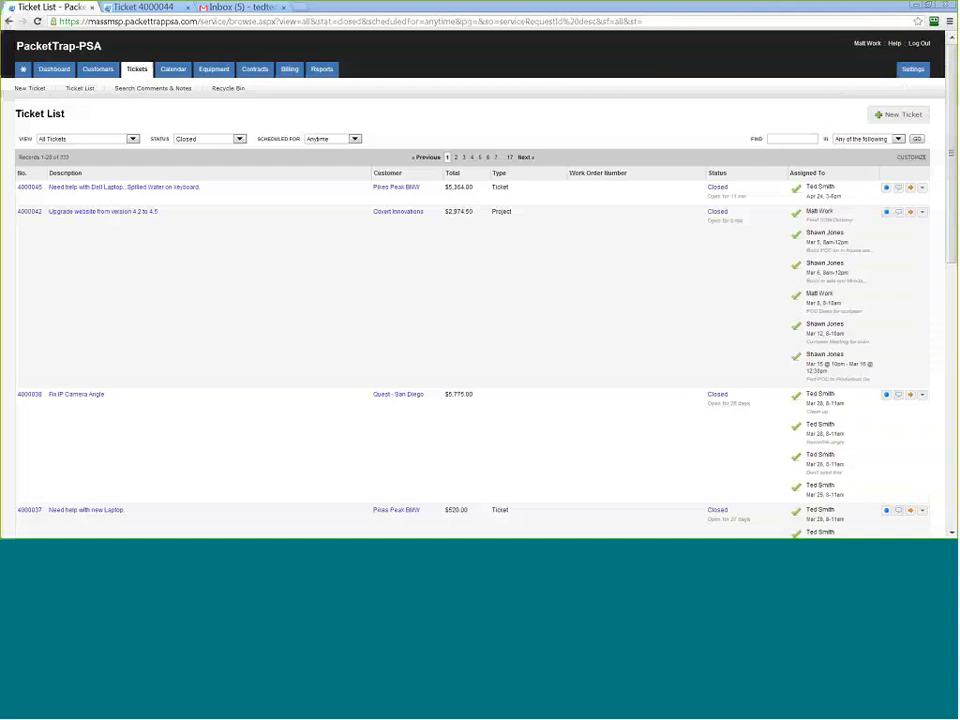
Switch to QuickBooks, open the invoice creation form, and bring up the previous invoice, number 64 for Allstate Insurance.
left_click_drag(0, 50, 486, 75)
left_click(589, 66)
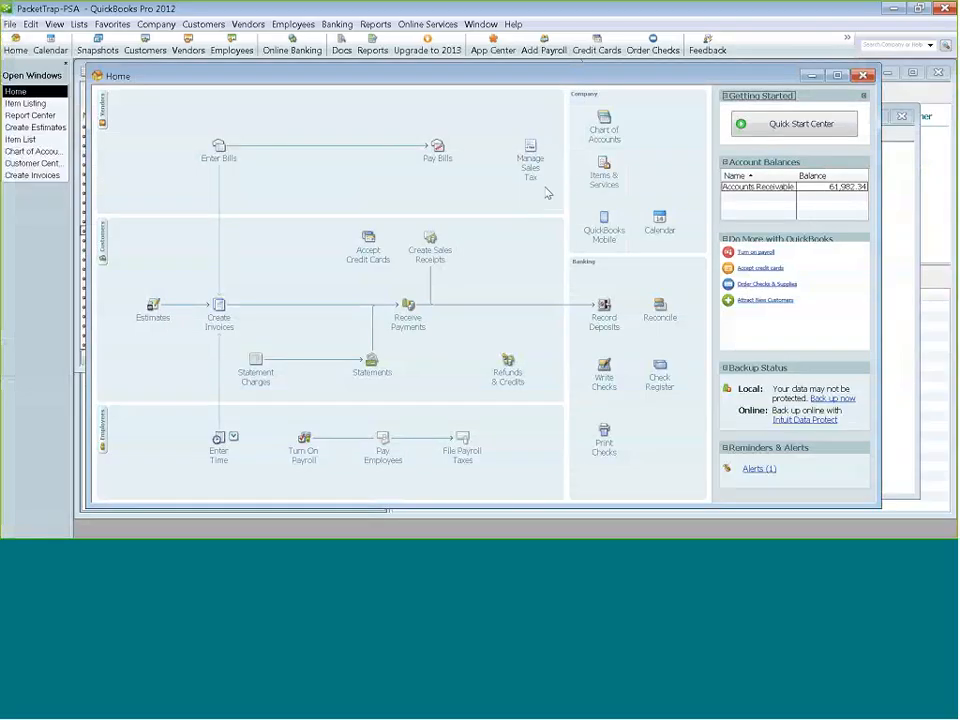
left_click(203, 24)
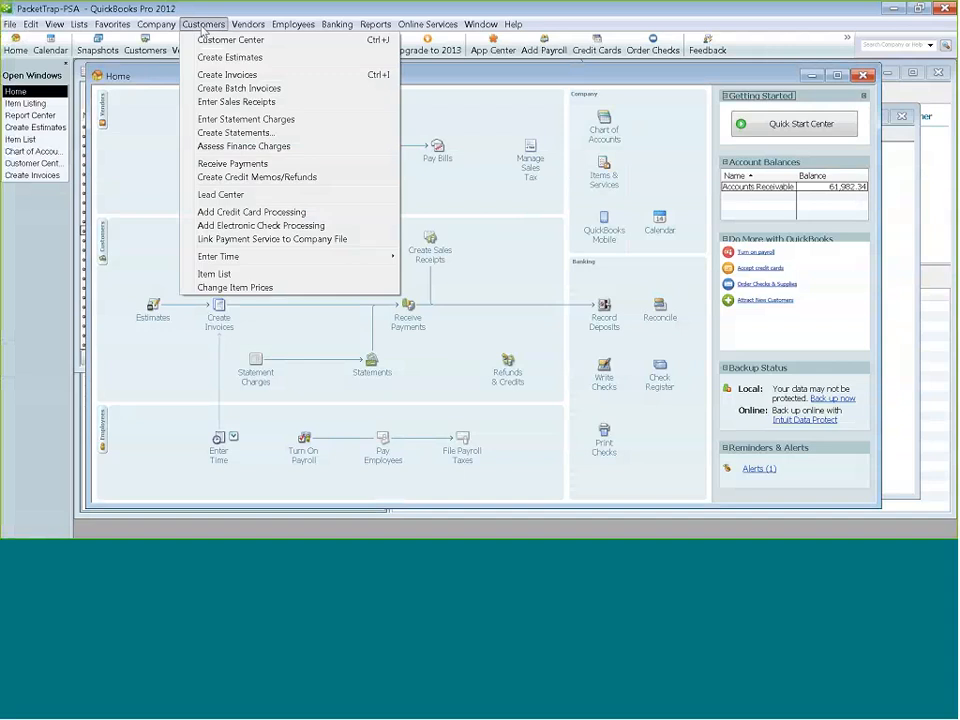
left_click(240, 75)
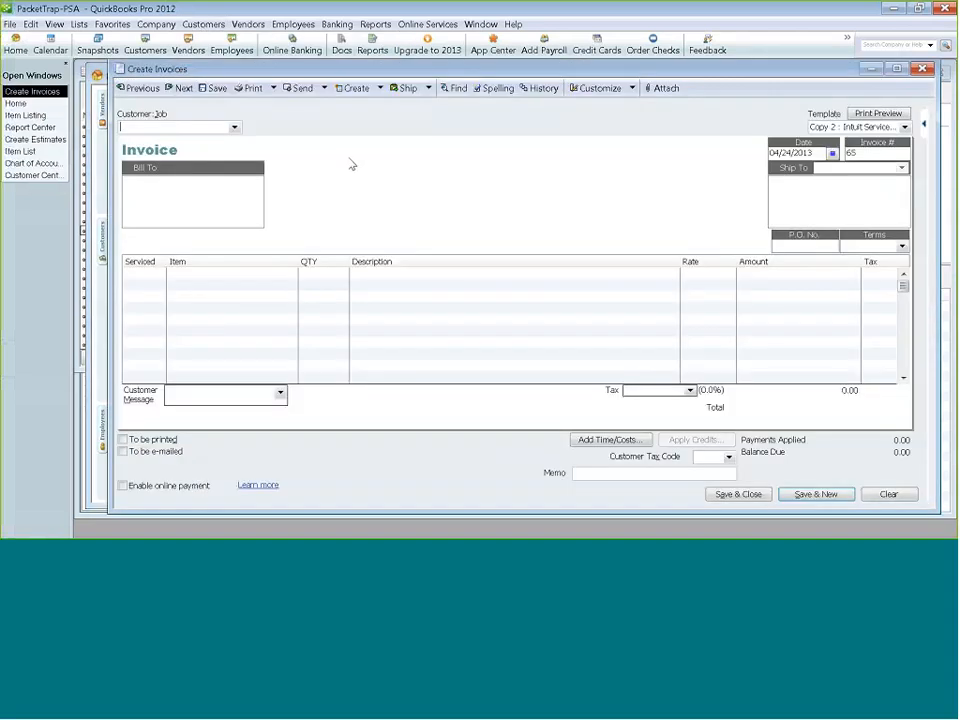
left_click(136, 90)
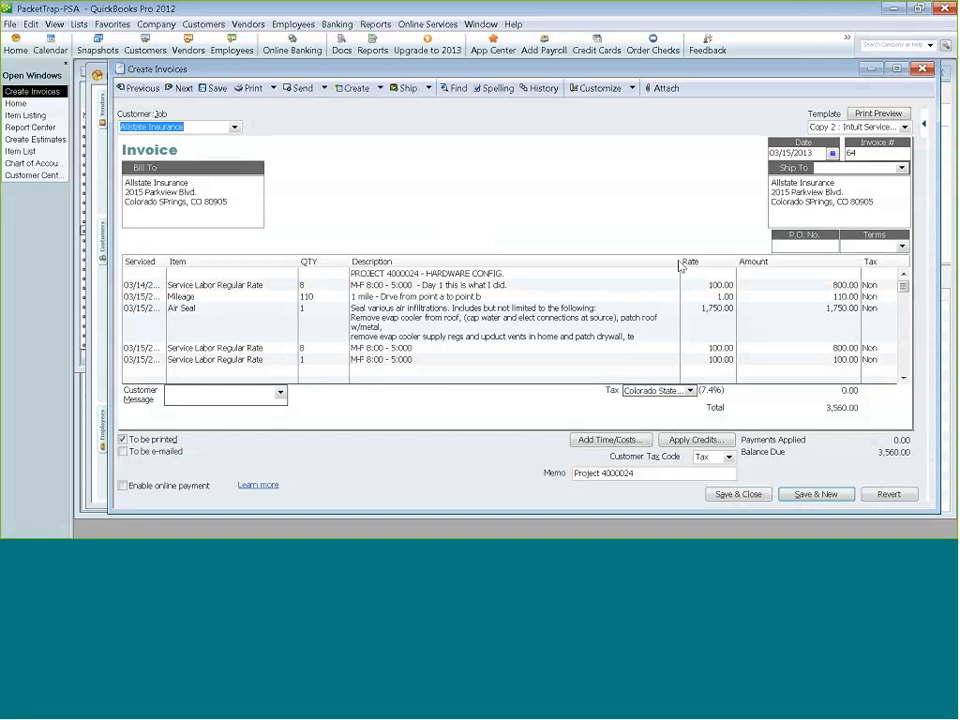
Review the line items on invoice 64 and highlight the description of its first labor line.
scroll(484, 244, "down", 1)
scroll(485, 245, "up", 1)
left_click(427, 286)
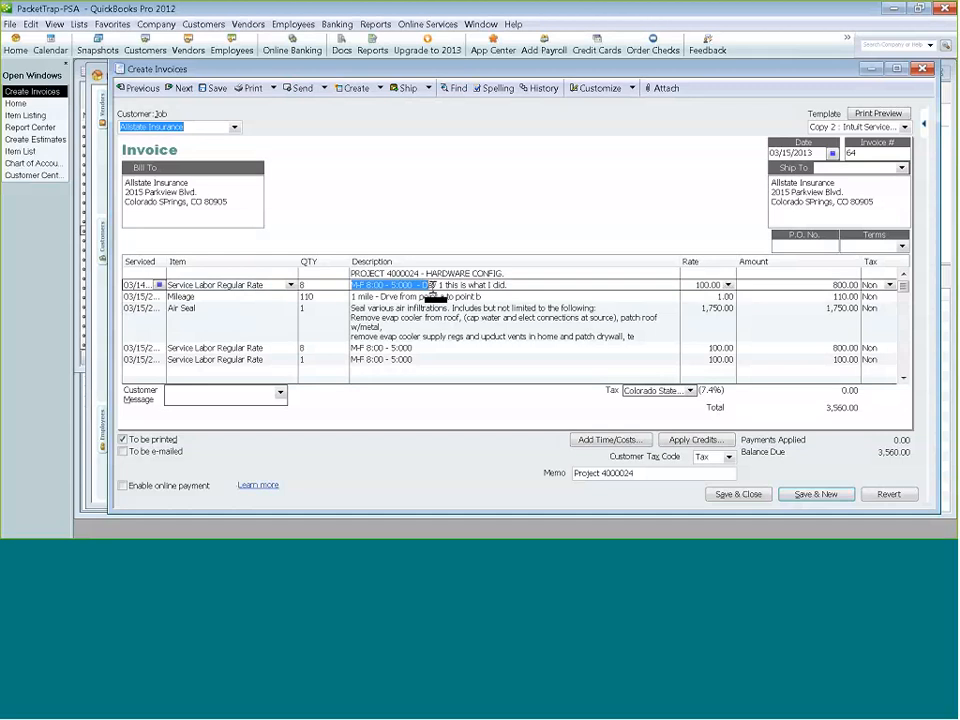
left_click_drag(432, 286, 515, 287)
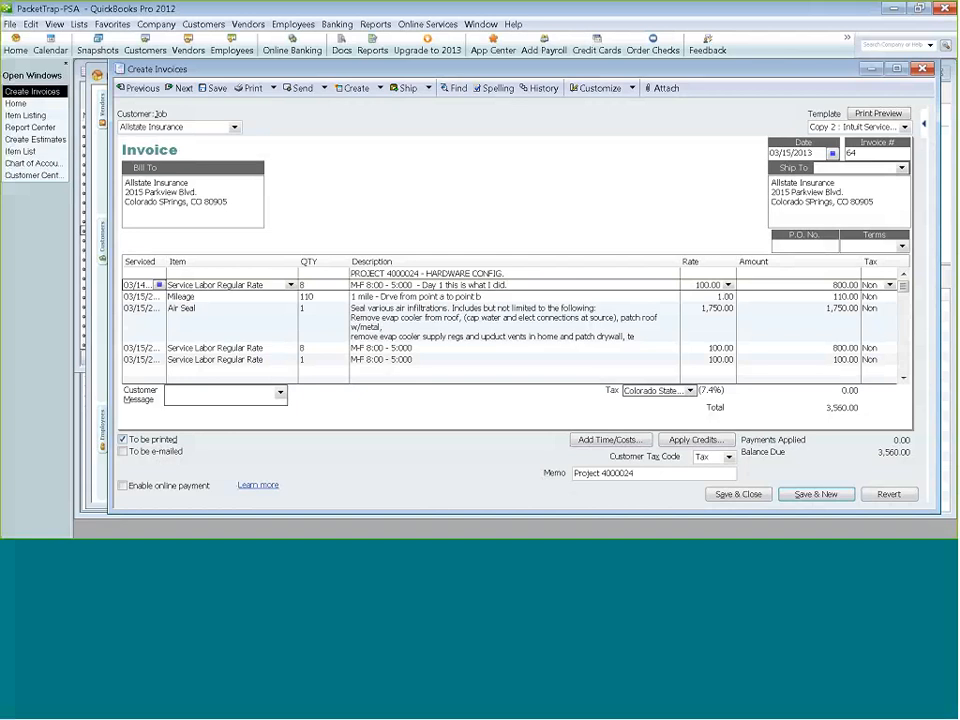
Look through the invoices available for batch printing, cancel the selection, and check the options for e-mailing the invoice.
left_click(273, 88)
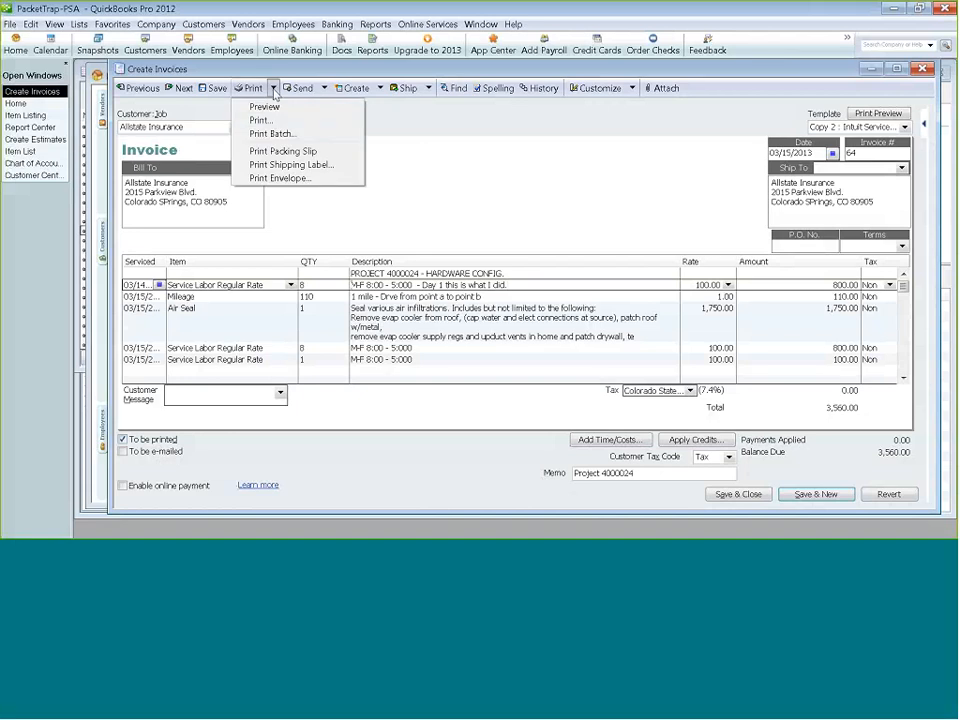
left_click(271, 134)
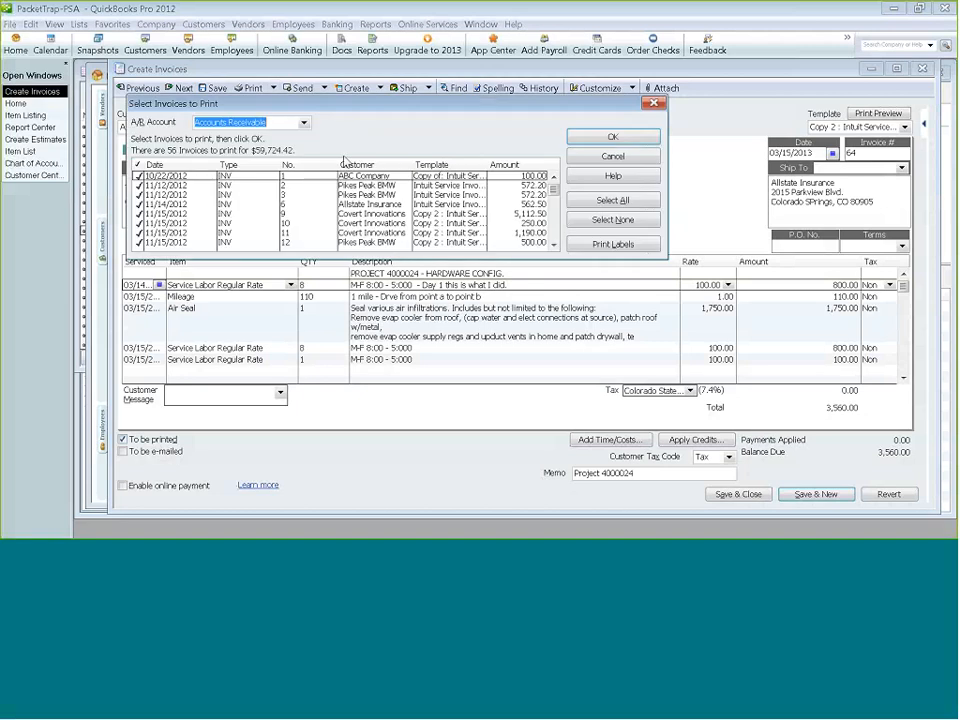
scroll(323, 214, "down", 2)
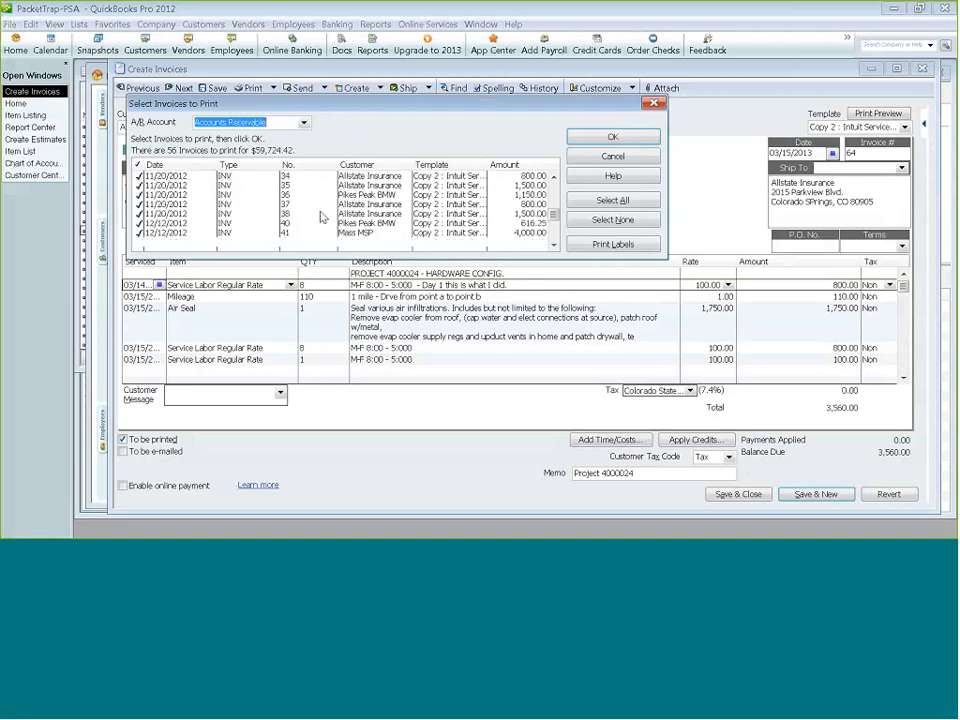
left_click(620, 157)
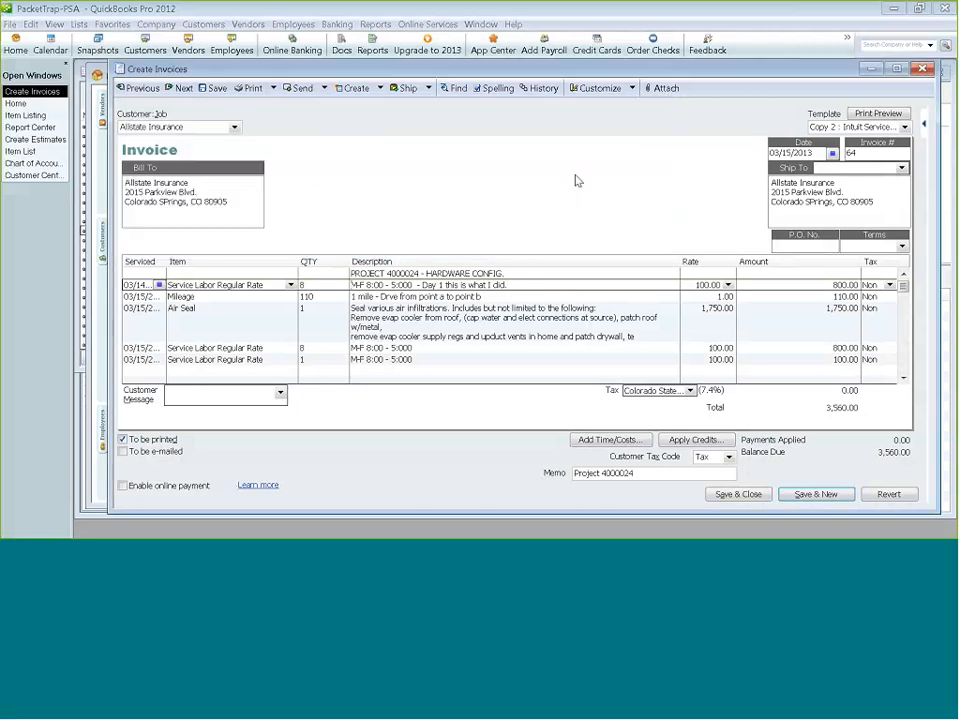
left_click(323, 89)
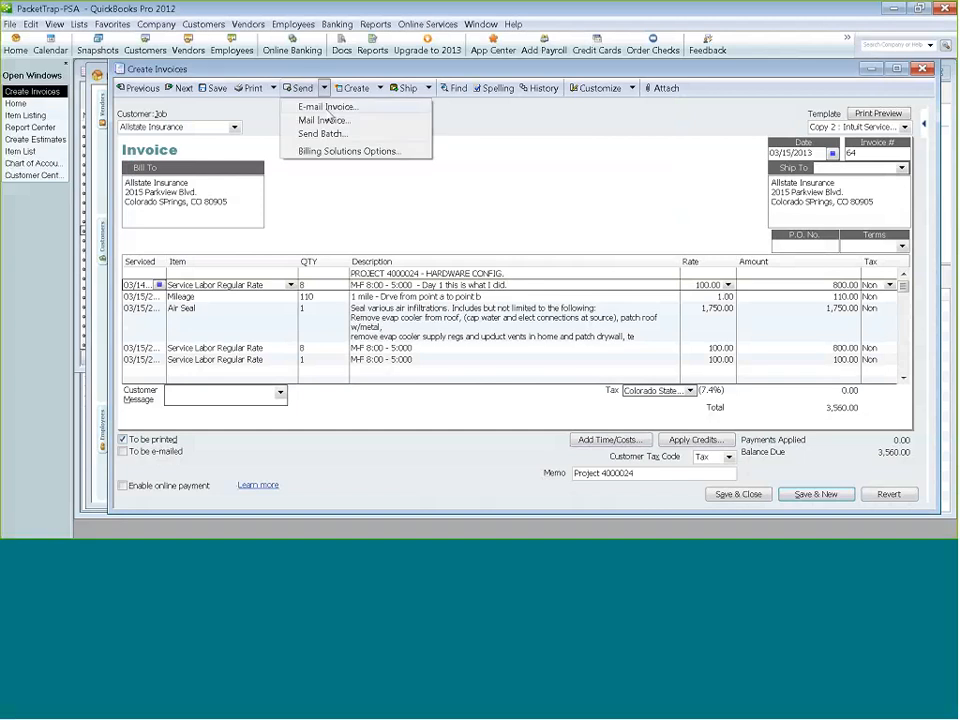
left_click(326, 108)
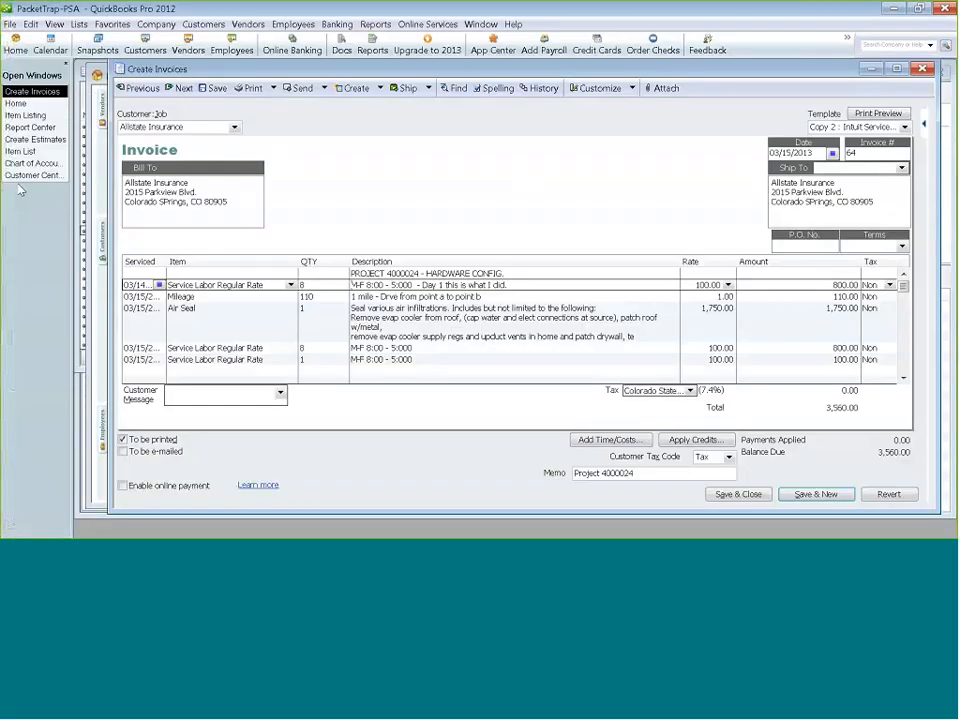
Switch back to PacketTrap-PSA and open the first customer's overview from the customer list.
left_click(18, 184)
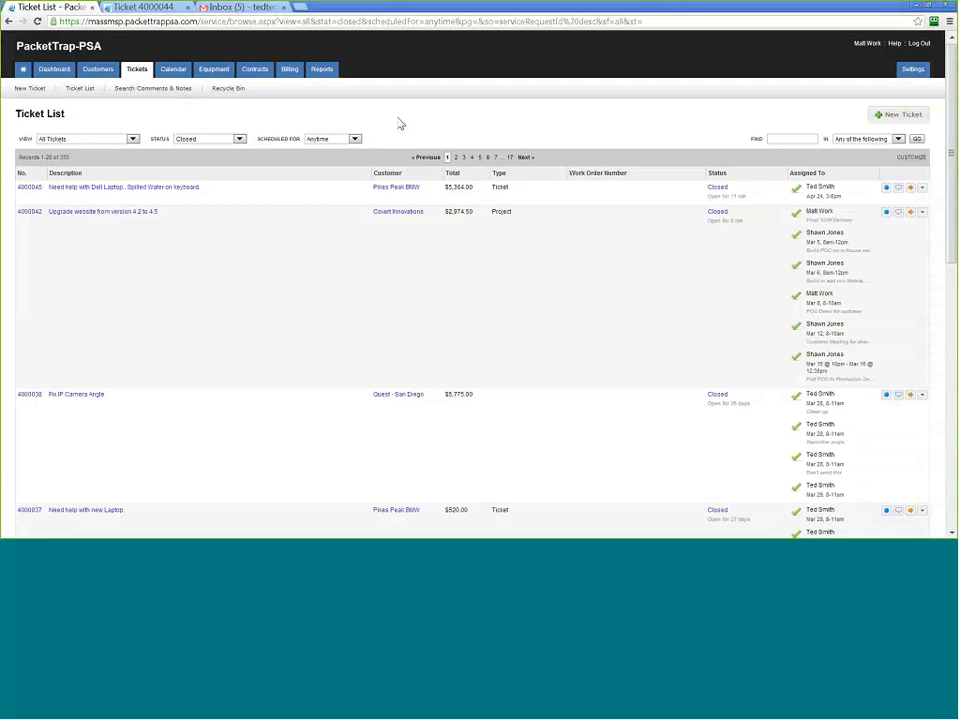
left_click(97, 74)
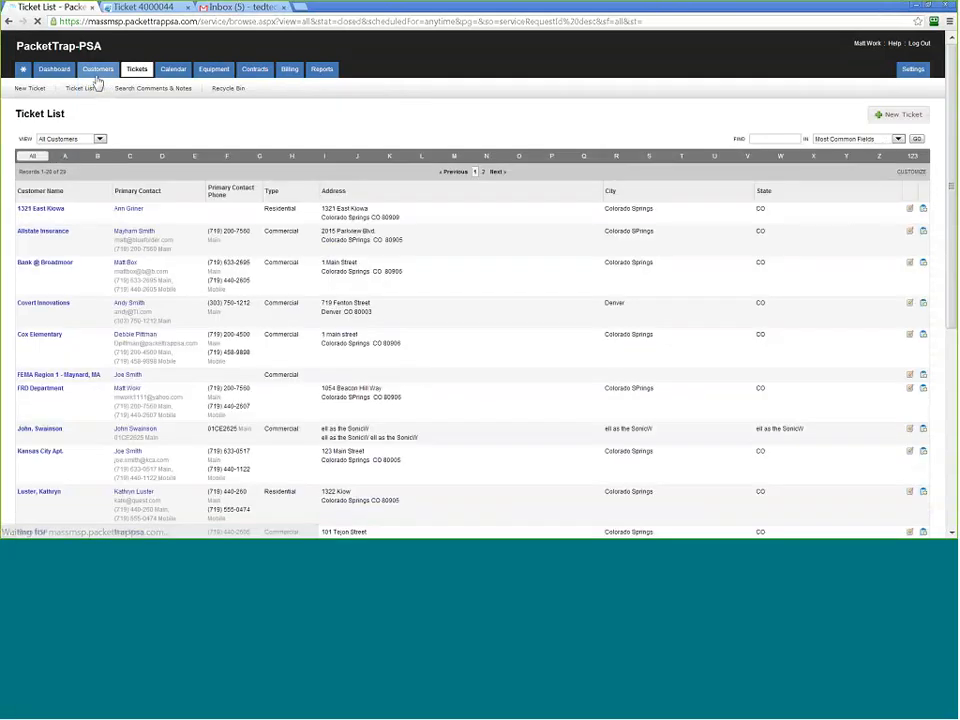
left_click(52, 212)
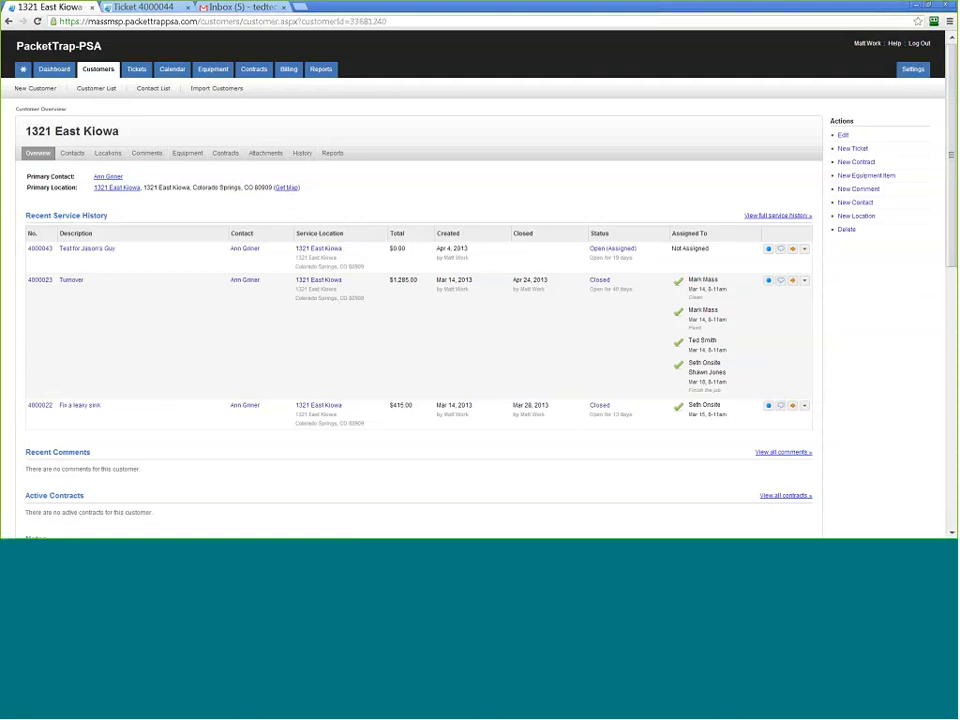
Start a new assignment for ticket 4000043, review technician availability and driving distance in the person finder, and close the finder.
key("F5")
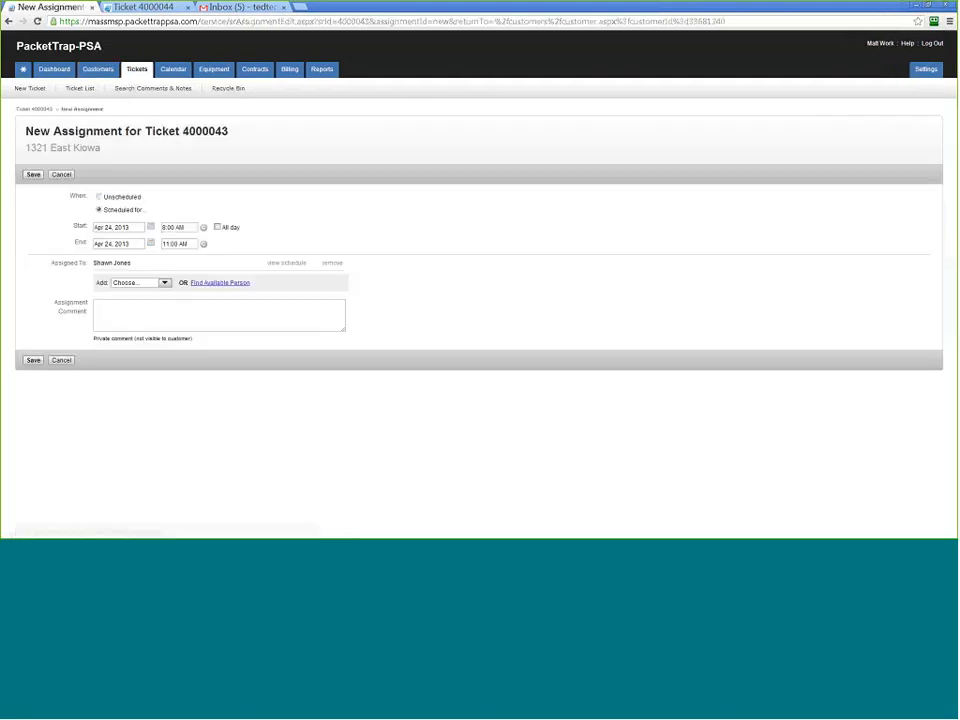
left_click(220, 283)
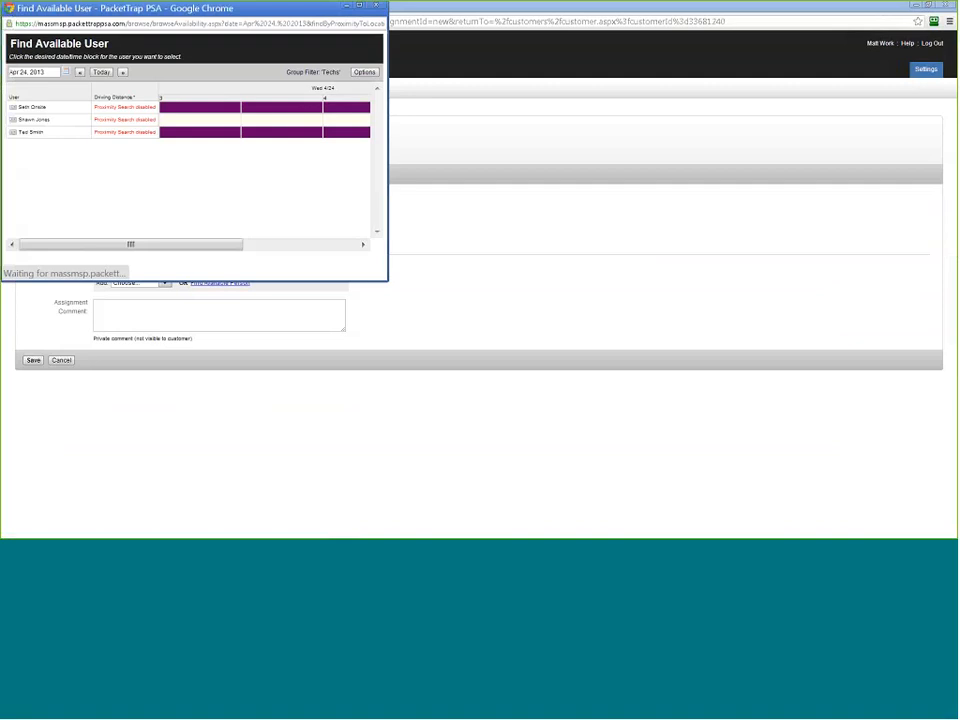
left_click_drag(388, 185, 767, 189)
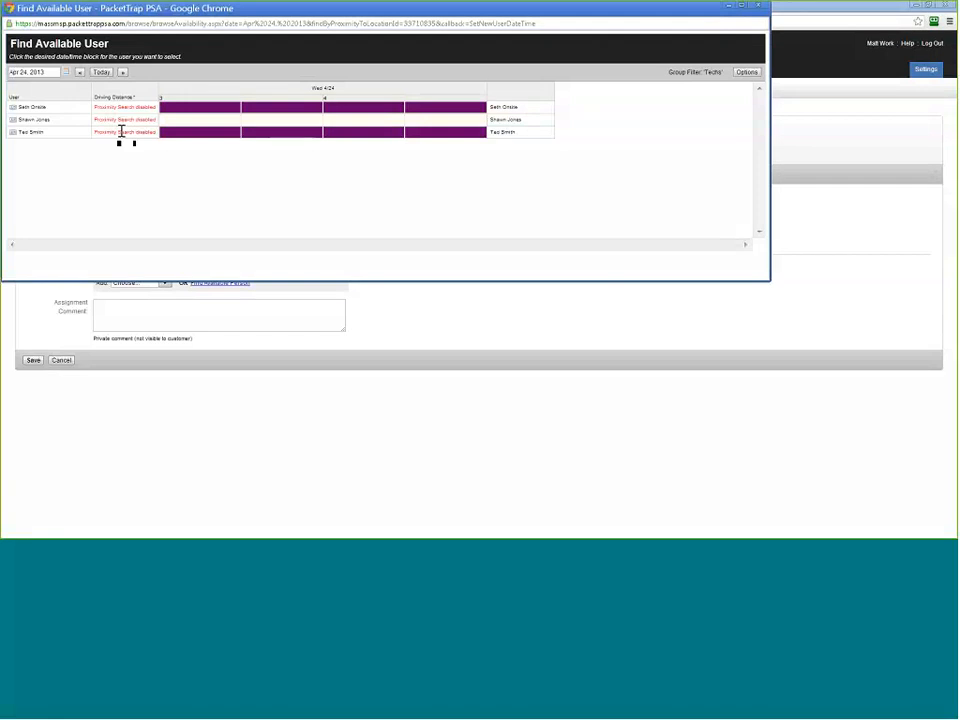
left_click(758, 6)
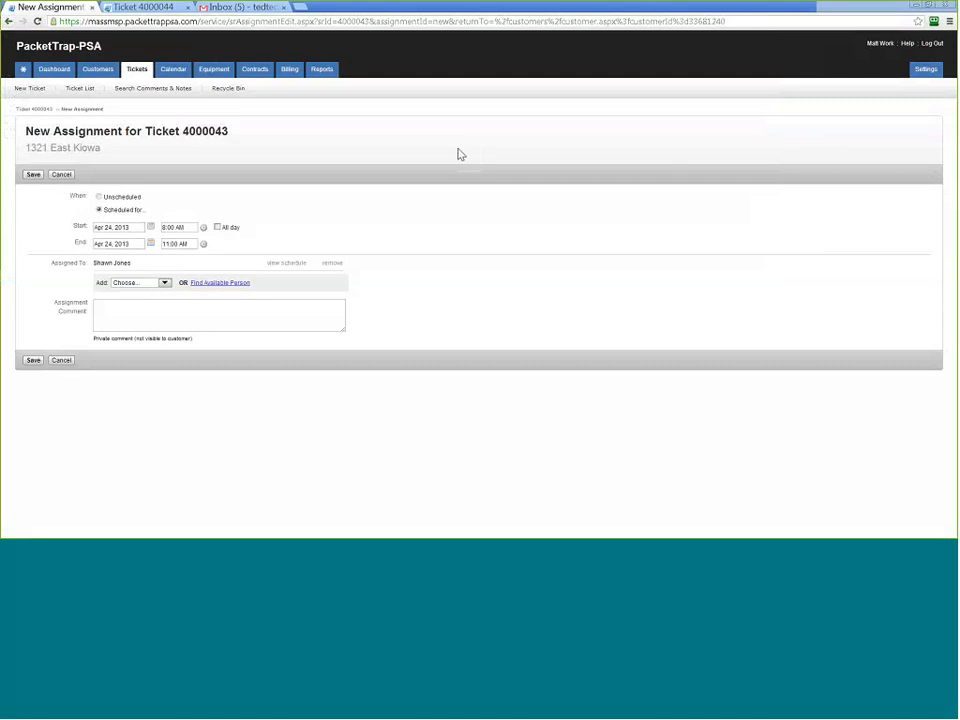
Customize the ticket list to display the Zip and Zone columns and save the list options.
left_click(138, 72)
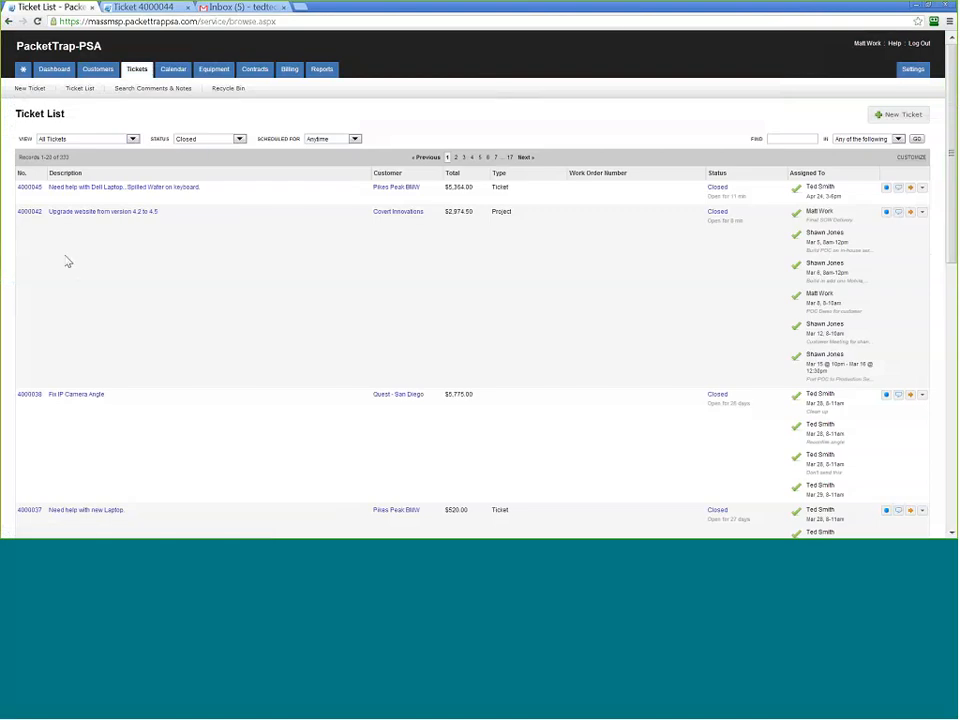
left_click(911, 157)
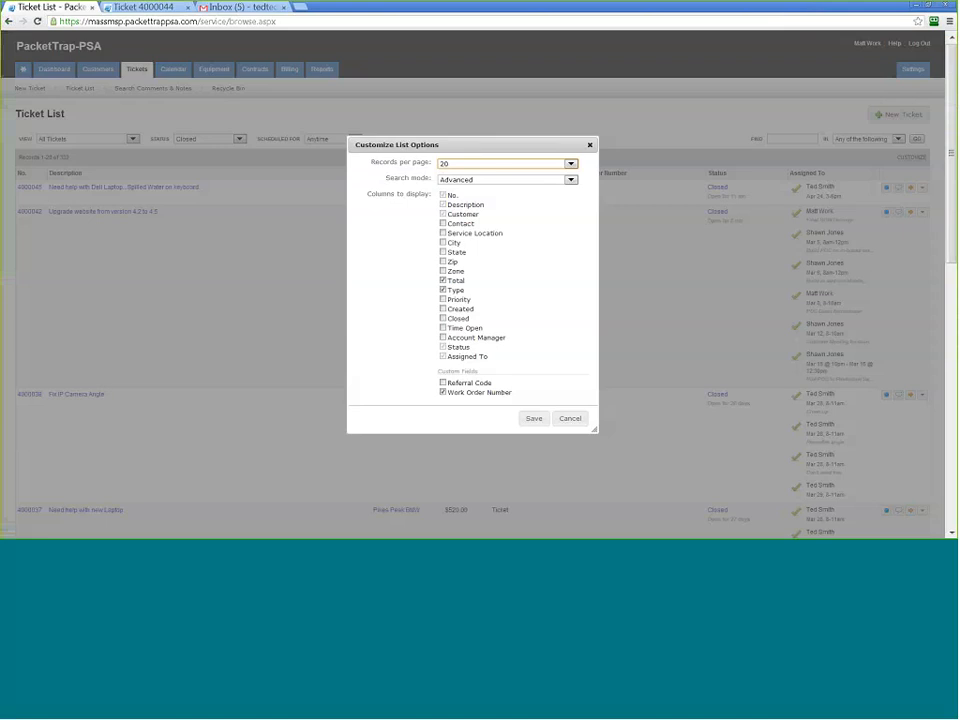
left_click(443, 261)
left_click(443, 271)
left_click(534, 418)
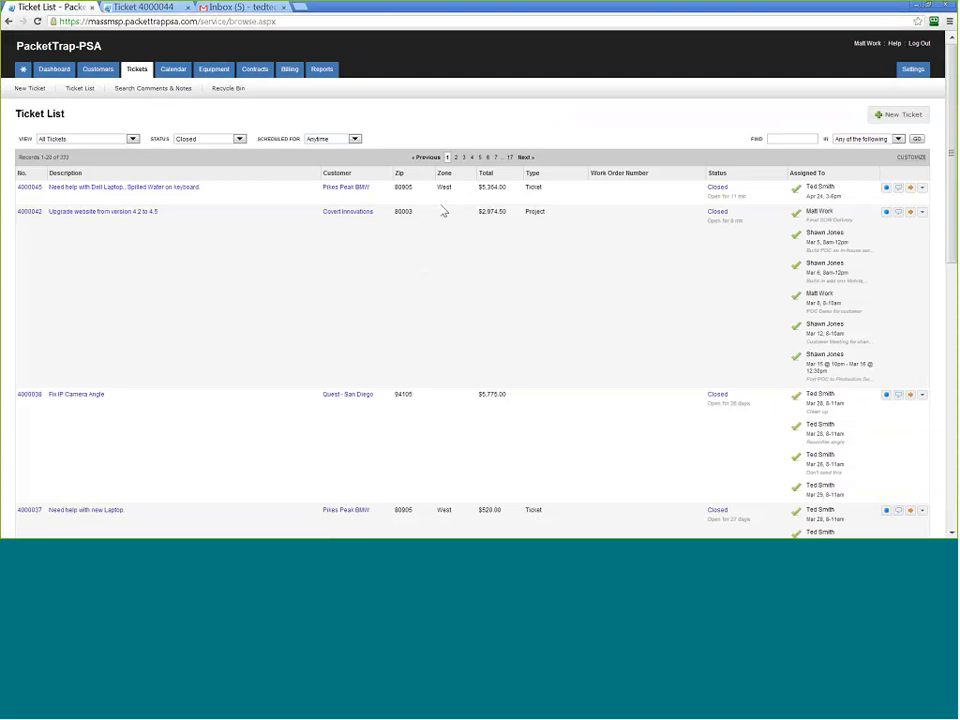
Filter the ticket list to status Open and search for West in the Location Zone.
scroll(452, 499, "down", 3)
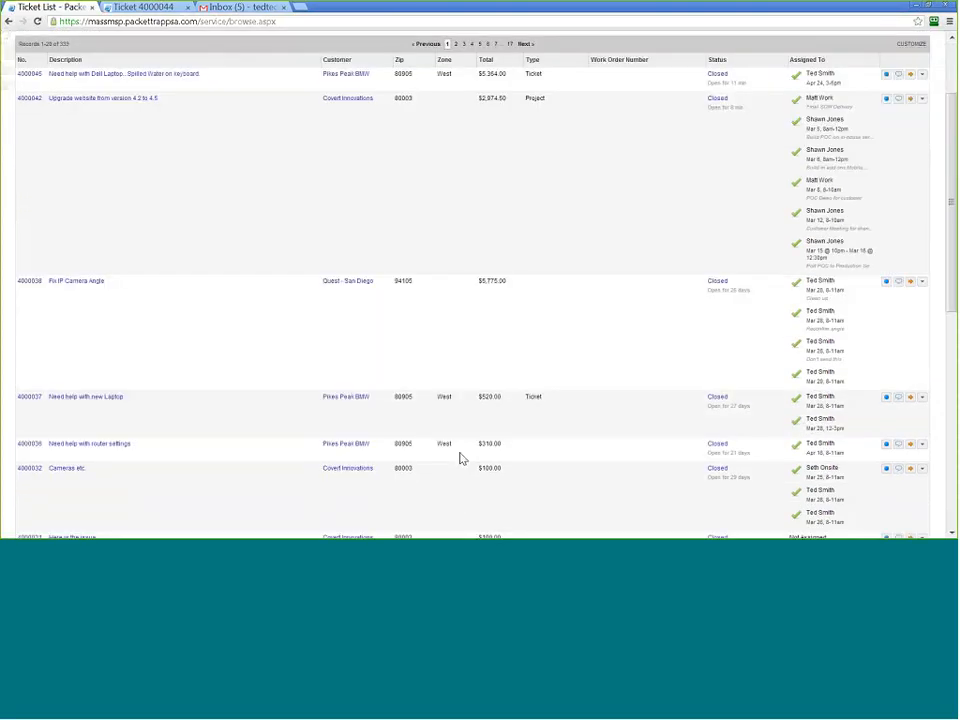
scroll(461, 452, "up", 2)
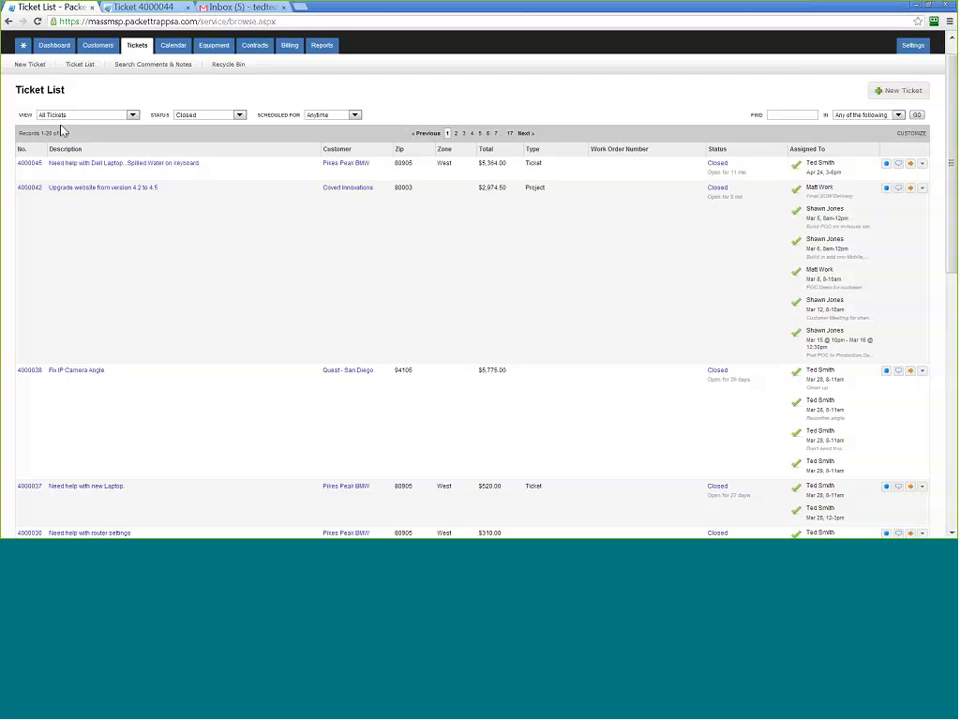
left_click(184, 116)
left_click(187, 125)
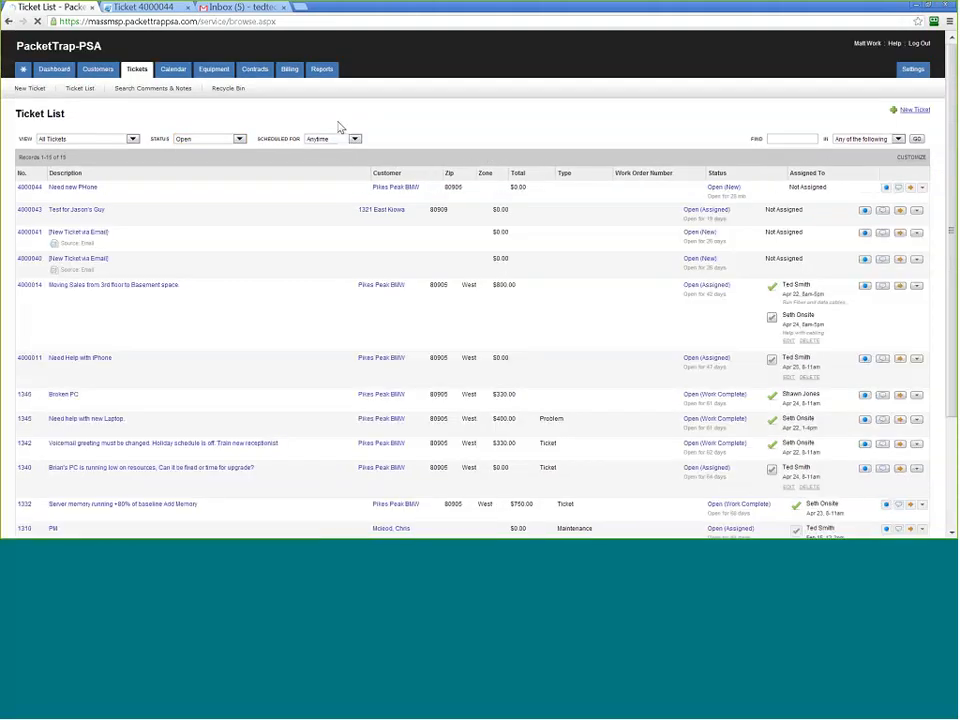
left_click(796, 140)
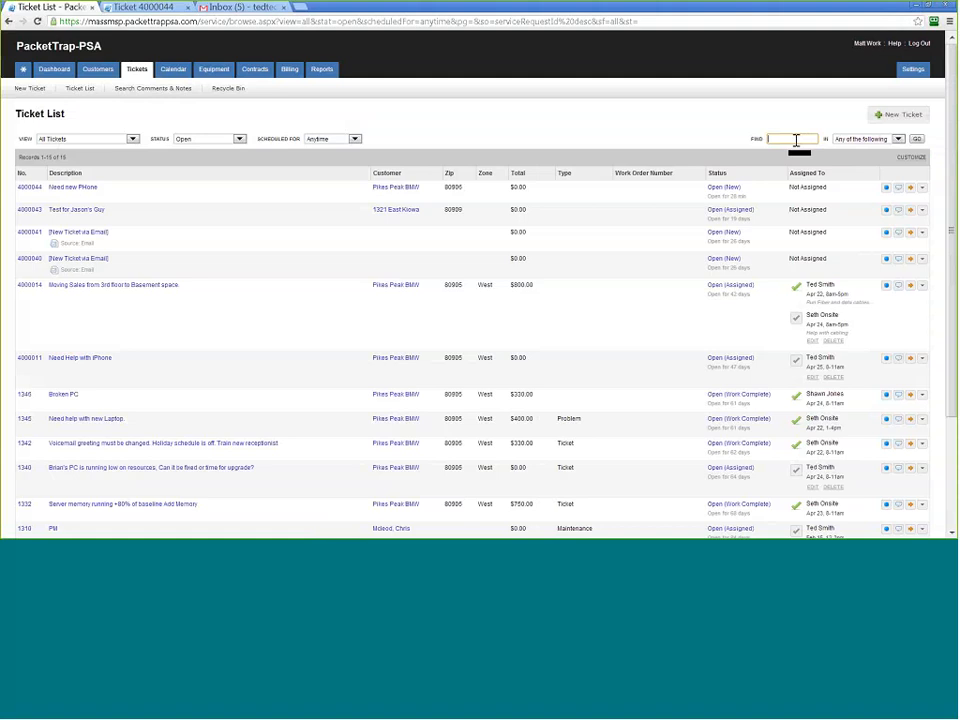
type("West")
left_click(866, 139)
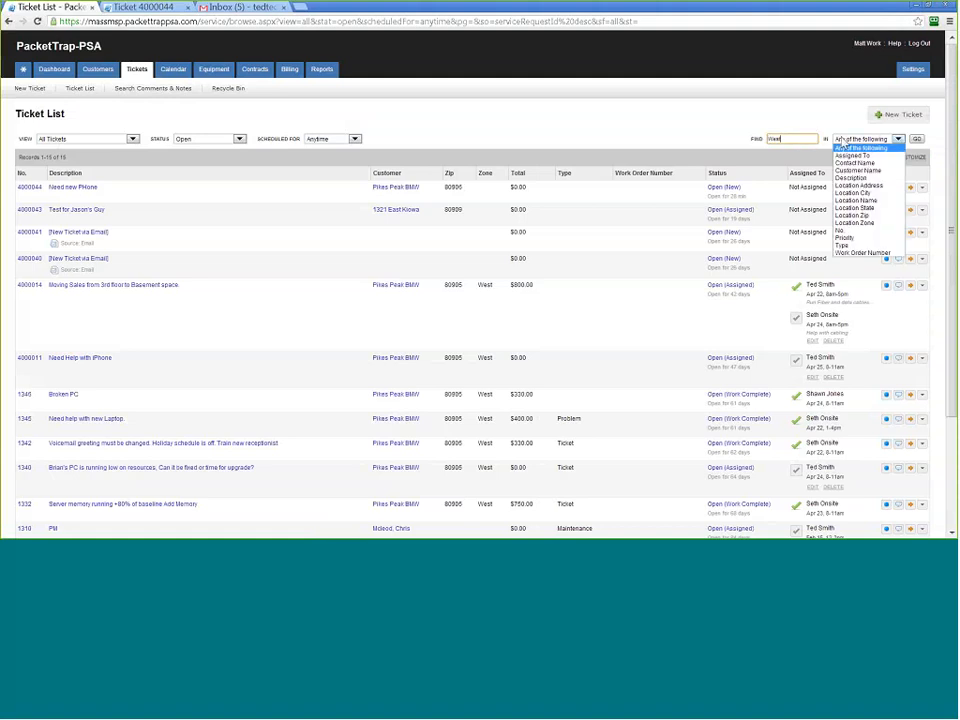
left_click(869, 222)
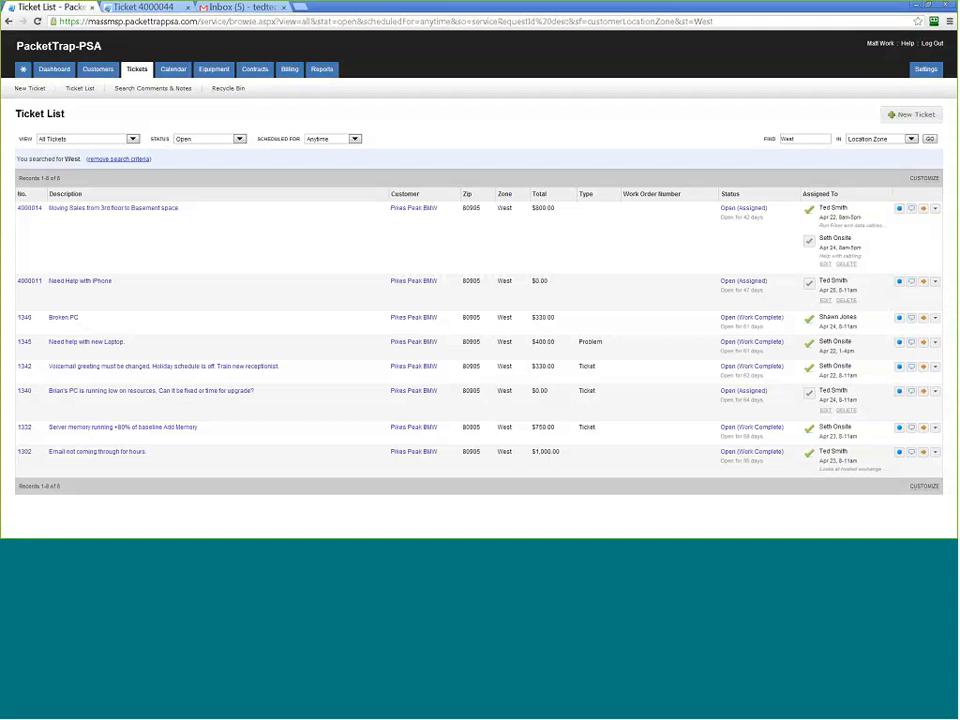
Open the team calendar's week view and show the Zip in the ticket info.
mouse_move(173, 69)
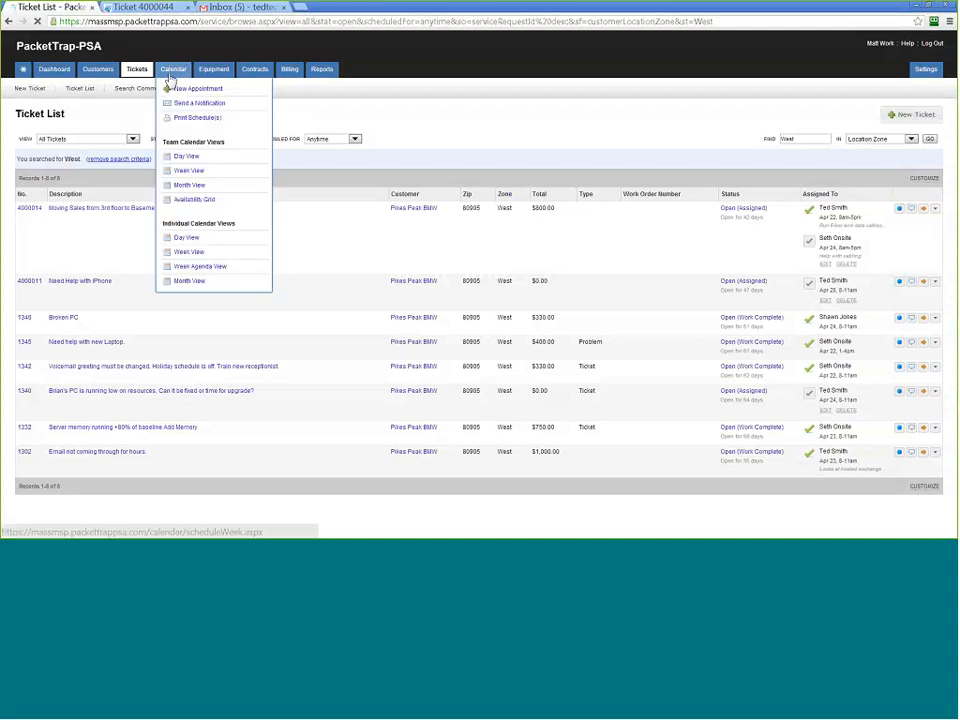
left_click(189, 169)
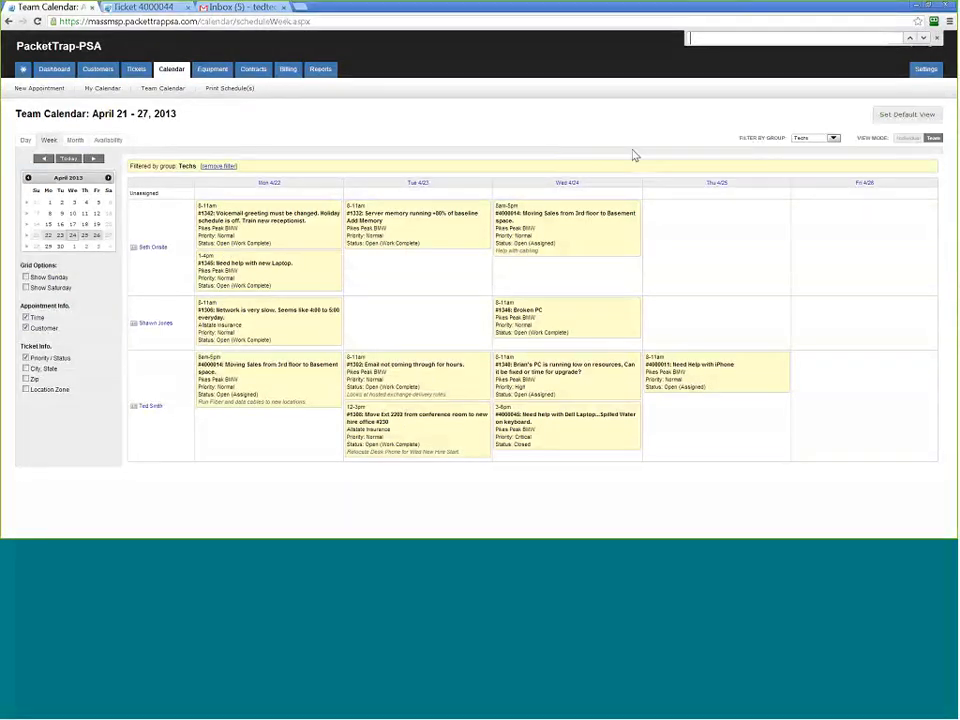
left_click(30, 380)
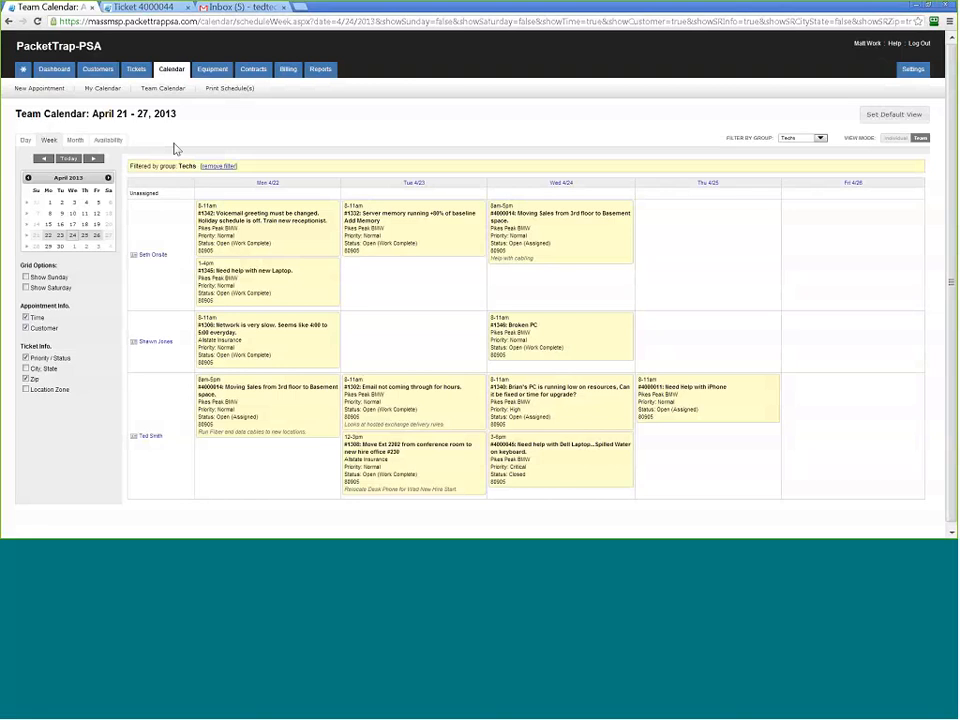
Open the Calendar Sync options in the personal settings and examine the calendar subscription URL.
left_click(908, 72)
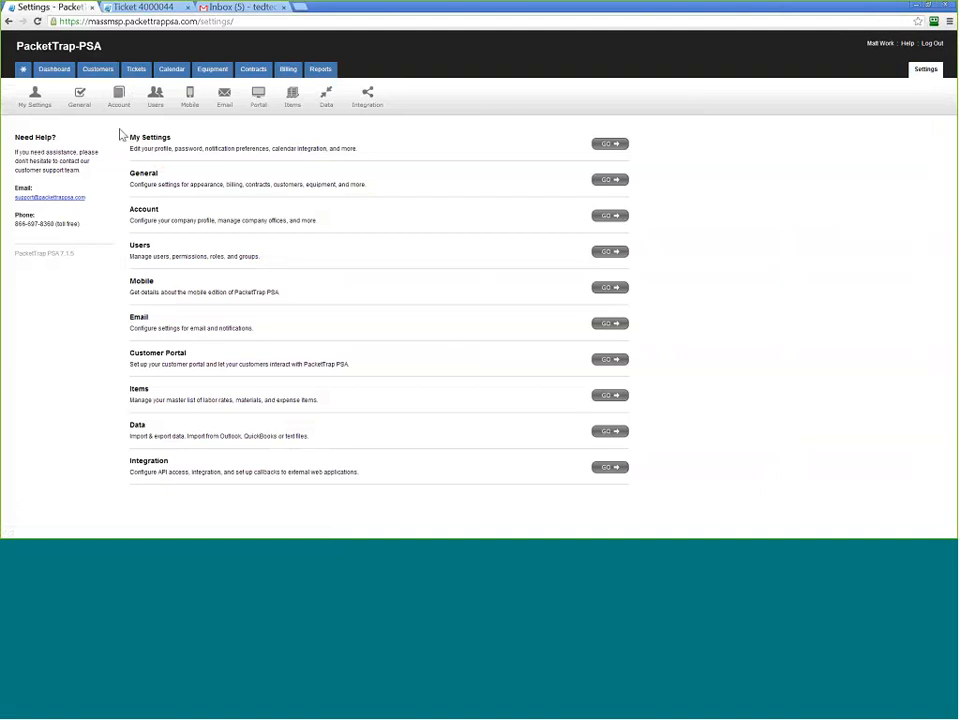
left_click(55, 110)
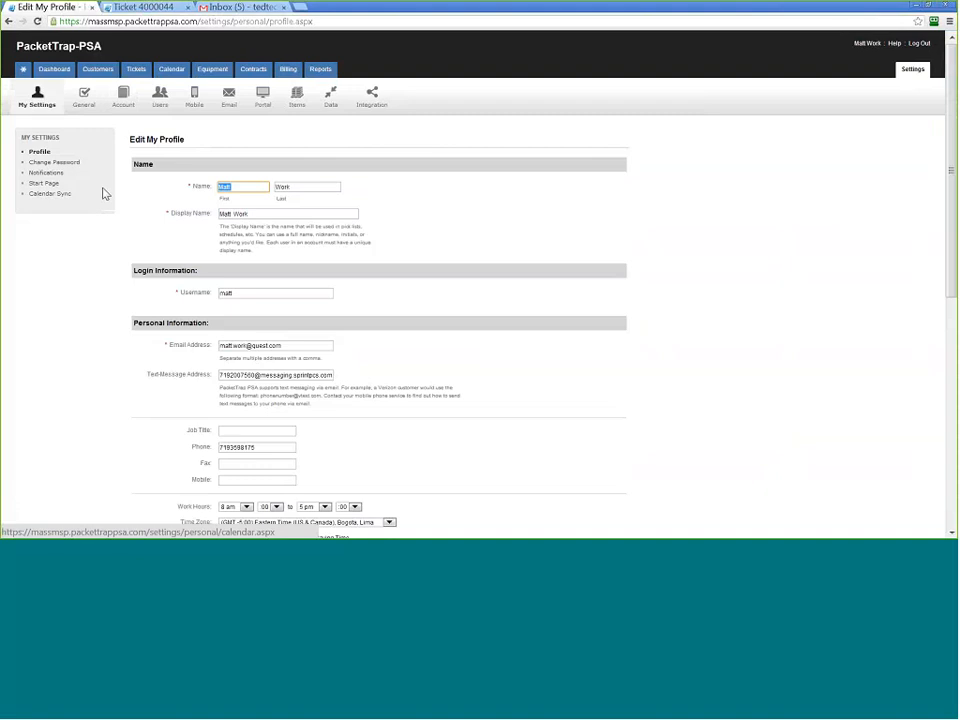
left_click(50, 194)
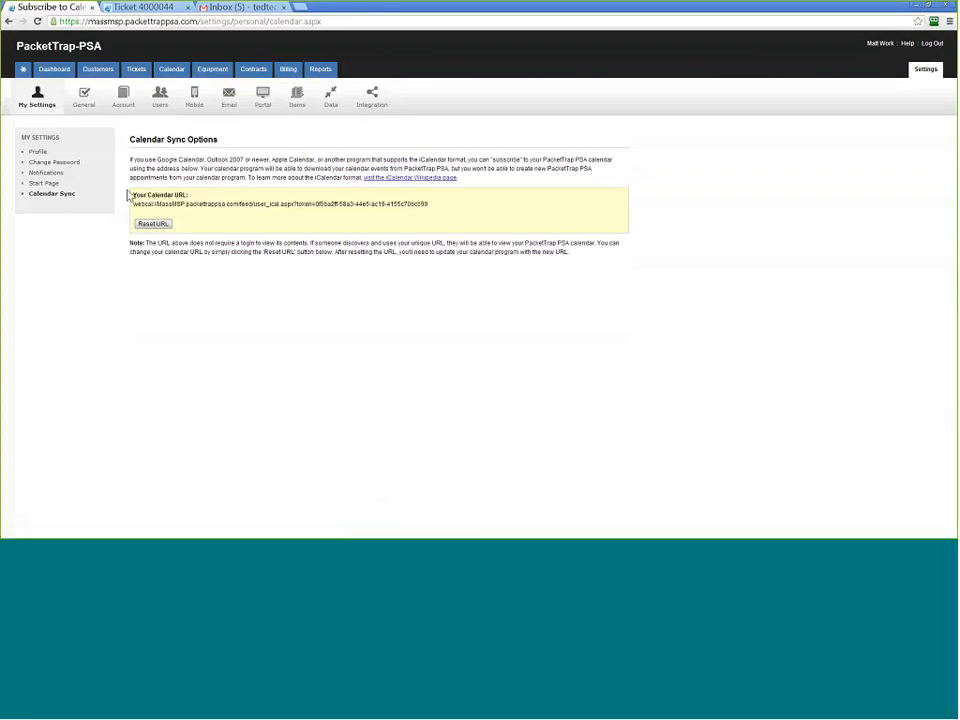
left_click_drag(136, 204, 440, 208)
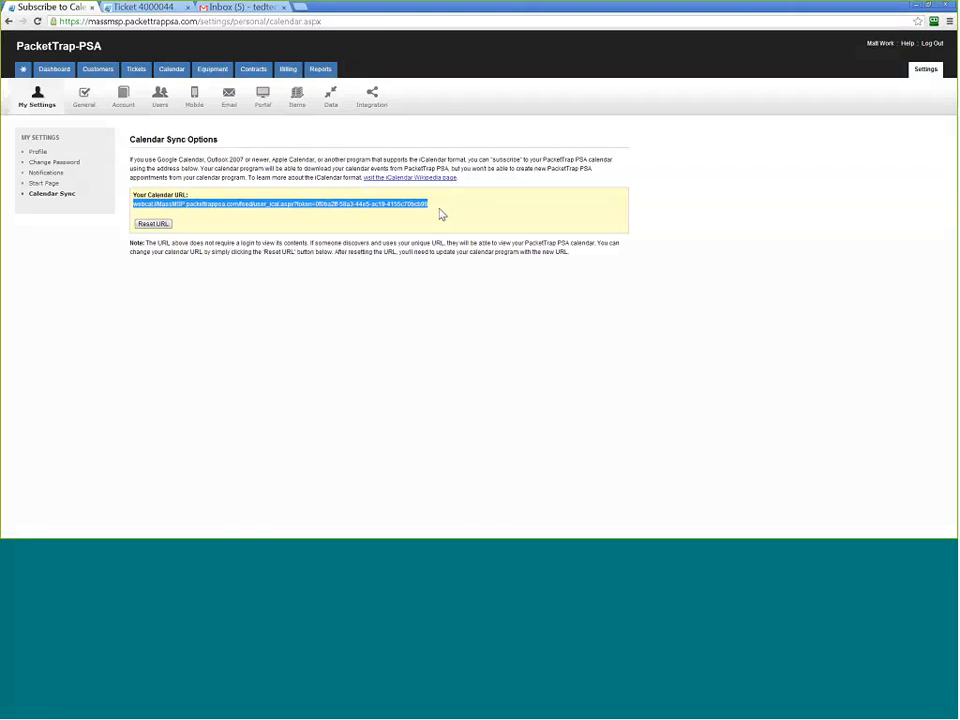
left_click(441, 214)
Open the personal notification preferences and review the option for calendar meeting requests via email.
left_click(47, 173)
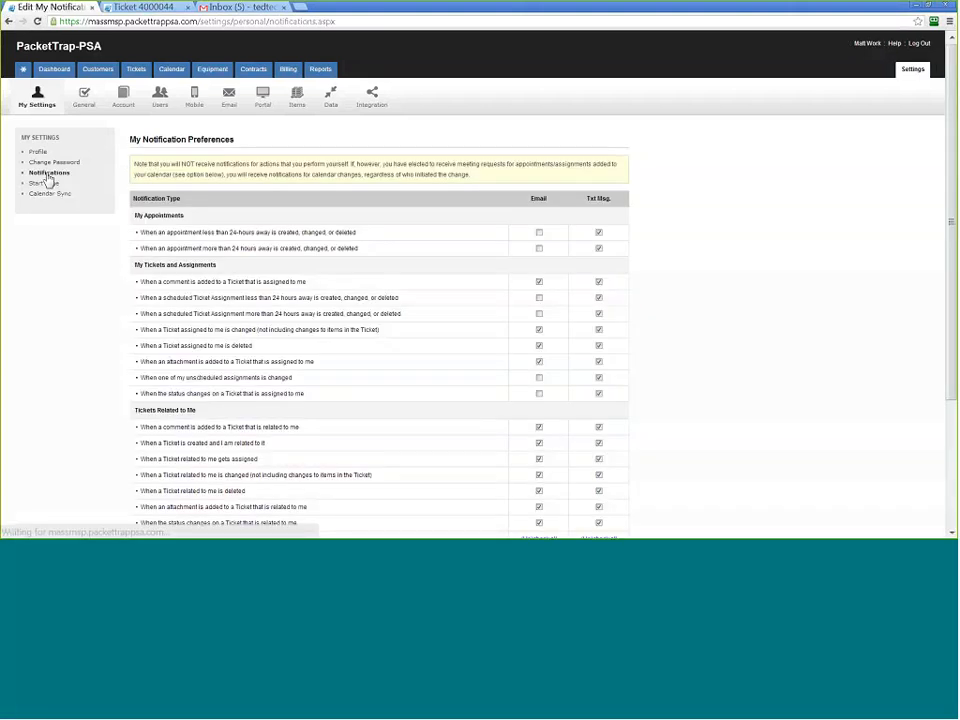
scroll(131, 235, "down", 2)
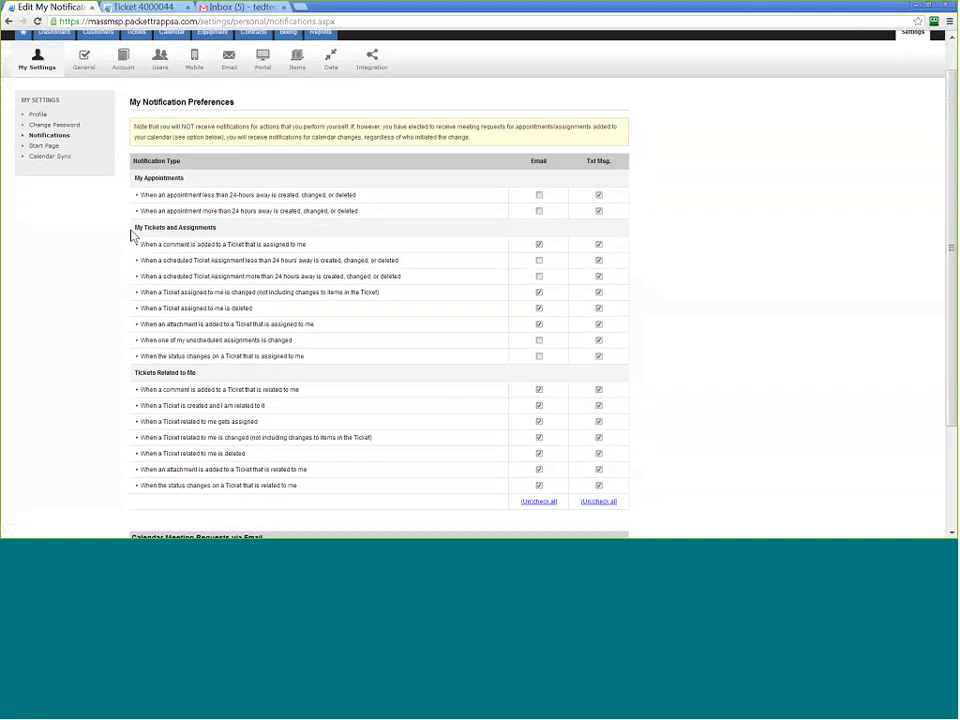
scroll(131, 235, "down", 3)
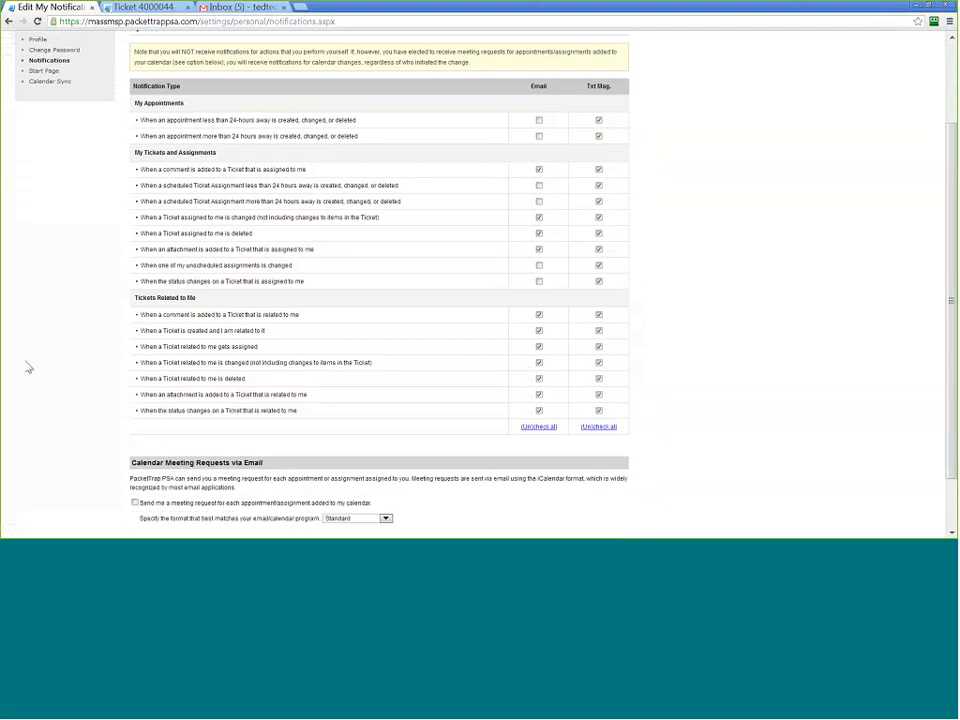
scroll(58, 348, "down", 3)
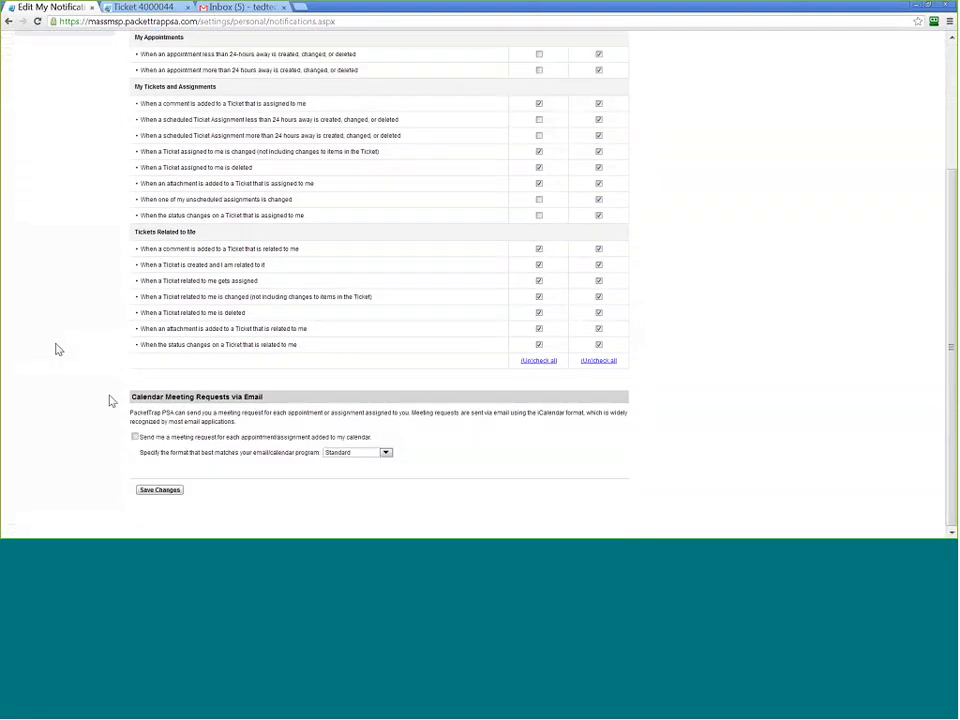
left_click_drag(111, 400, 282, 401)
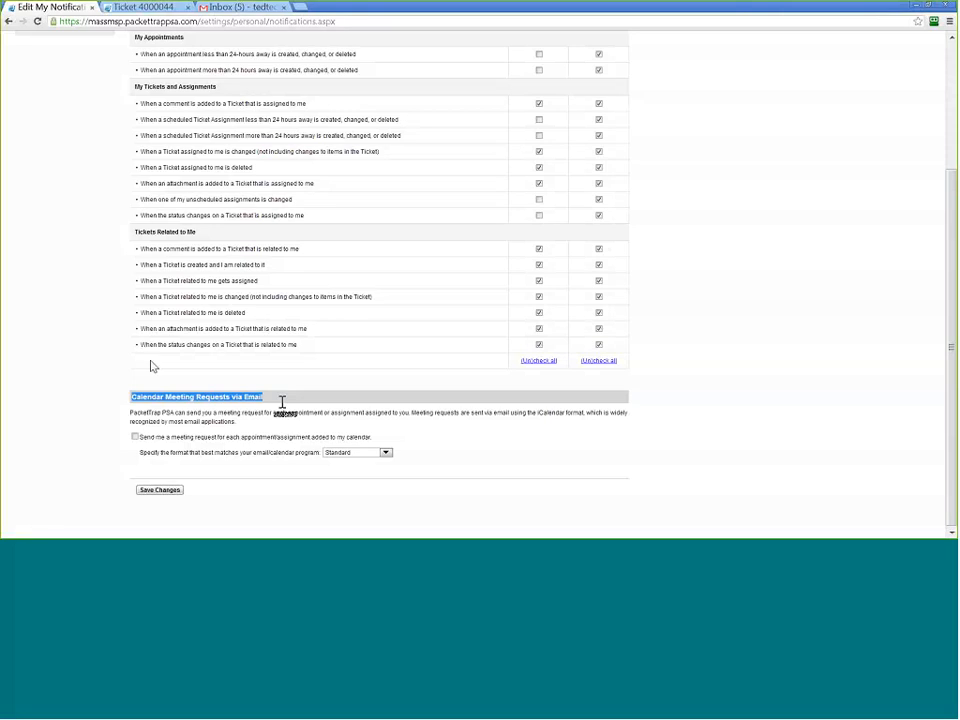
left_click(282, 401)
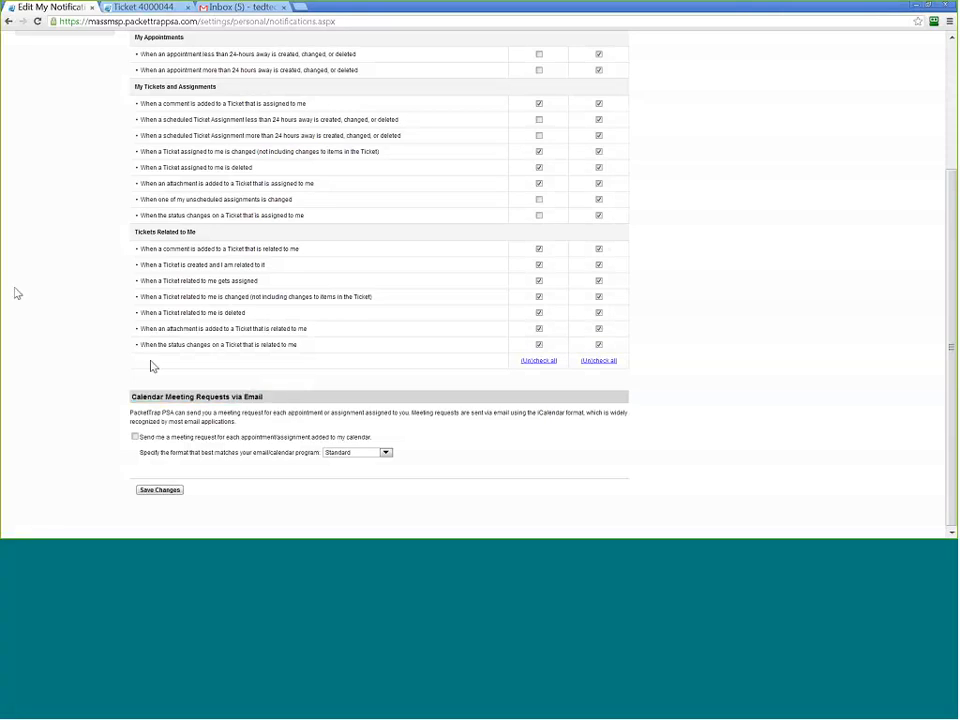